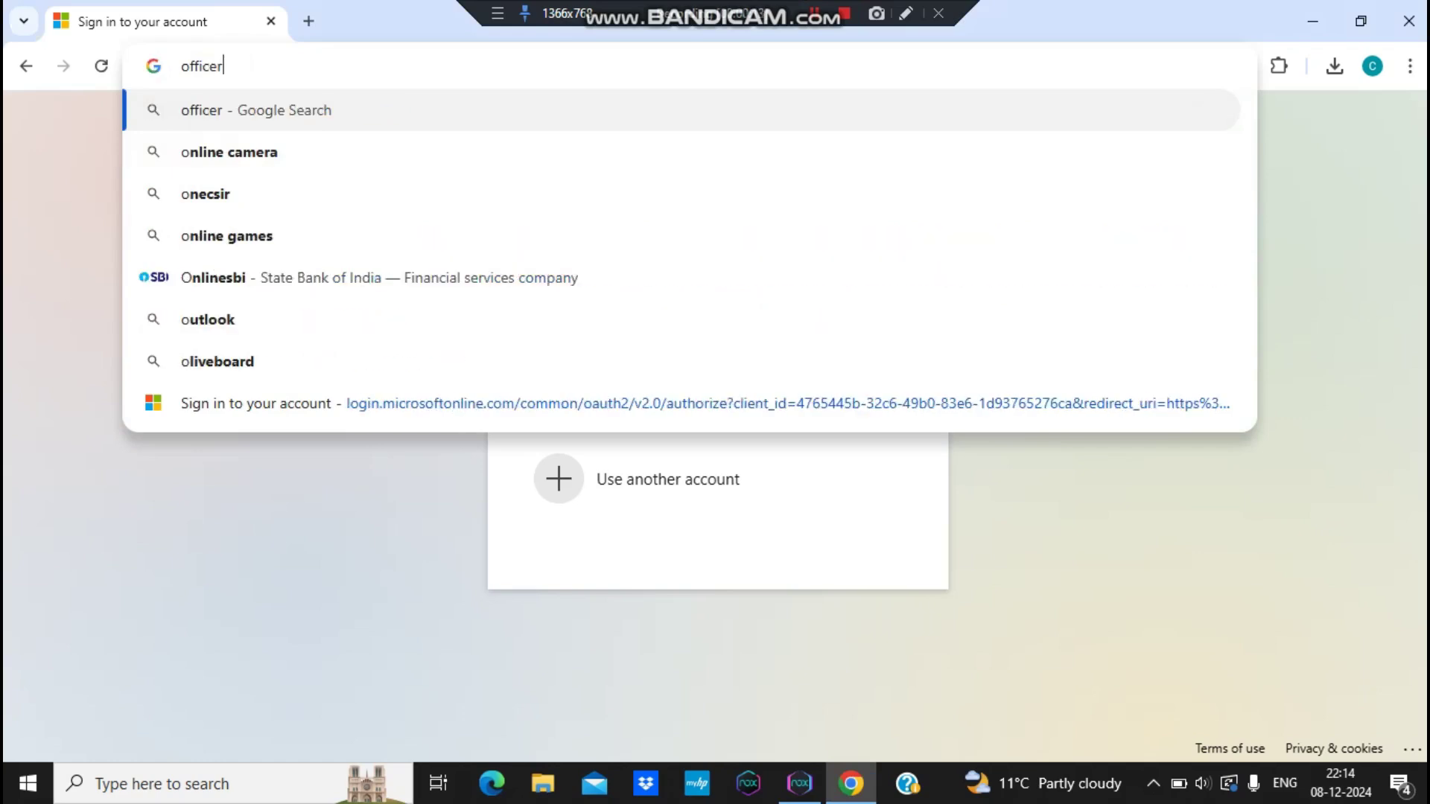
Step: Fix the mistyped address to office.com and load the Microsoft 365 site
key(BackSpace)
key(BackSpace)
text(e)
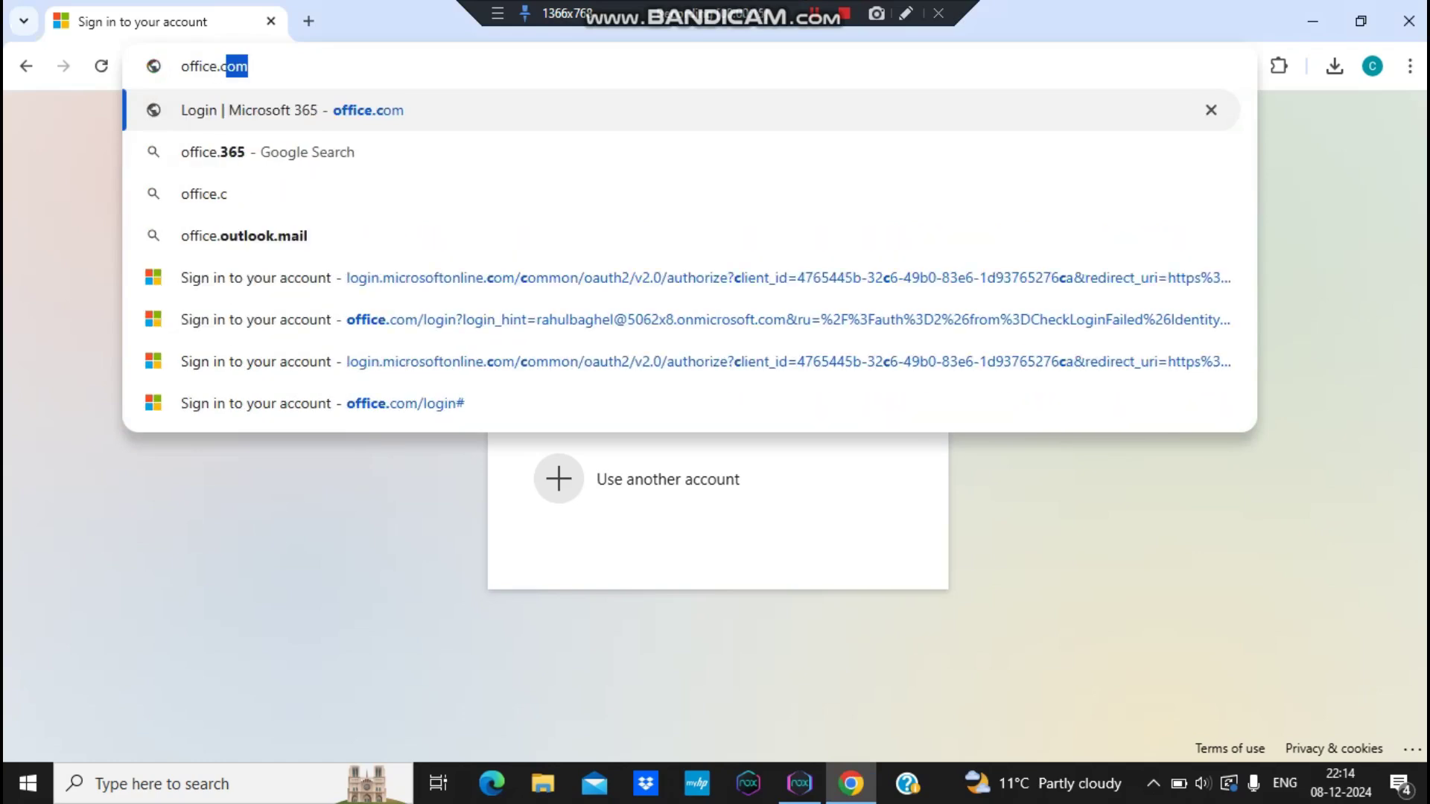
key(Return)
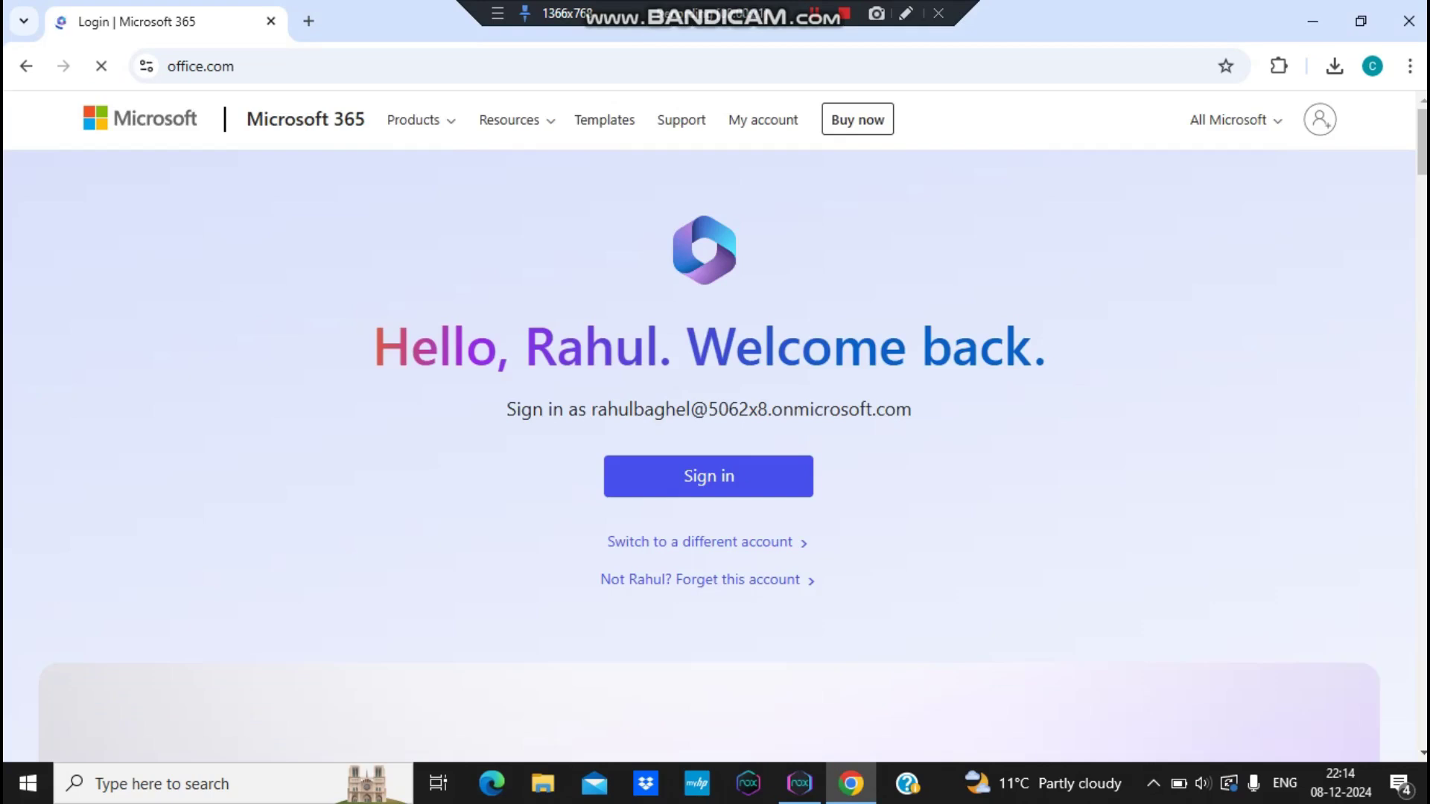
Step: Sign in to the remembered Microsoft 365 account with its password and open the admin center
drag(594, 409, 979, 346)
click(979, 346)
click(708, 477)
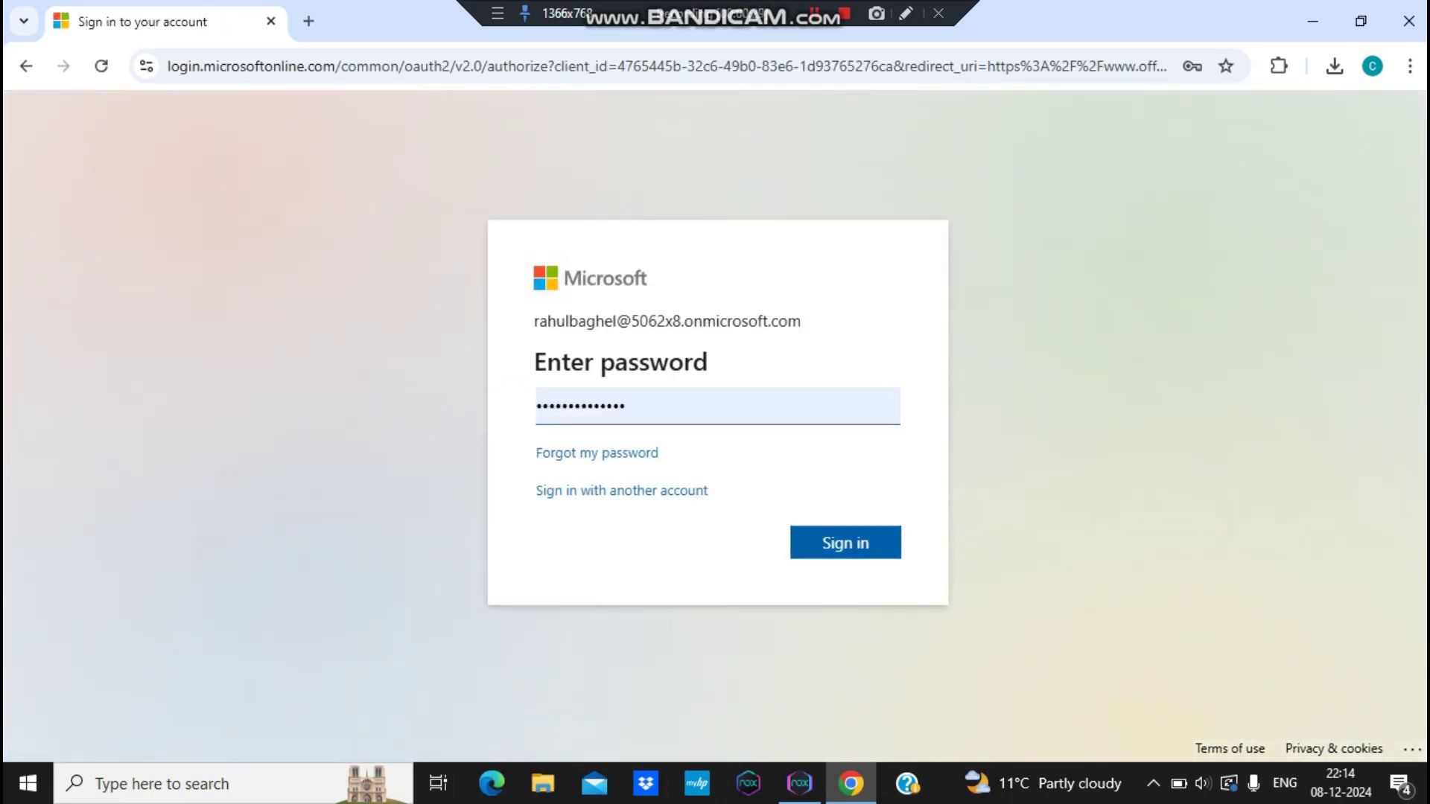
key(Return)
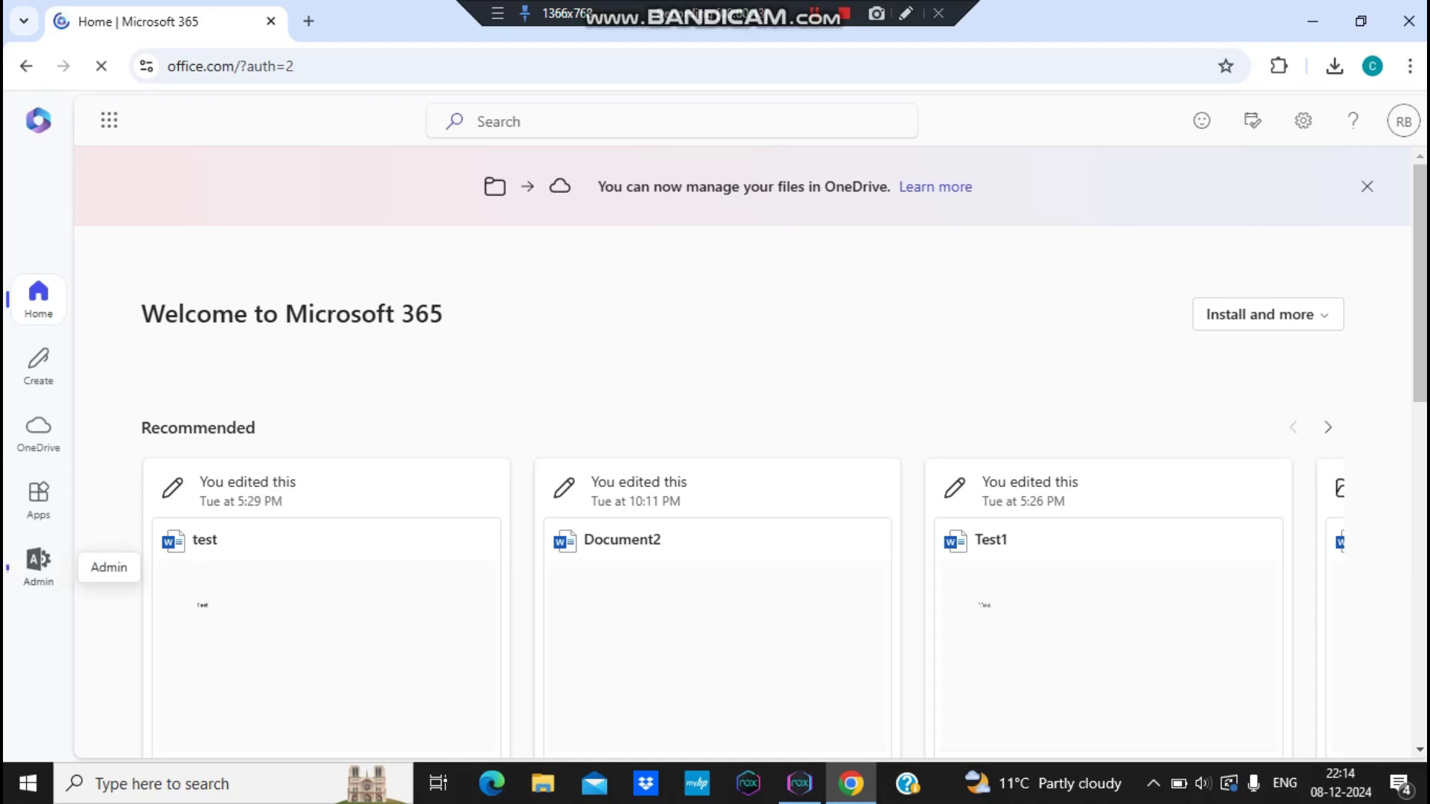
click(38, 562)
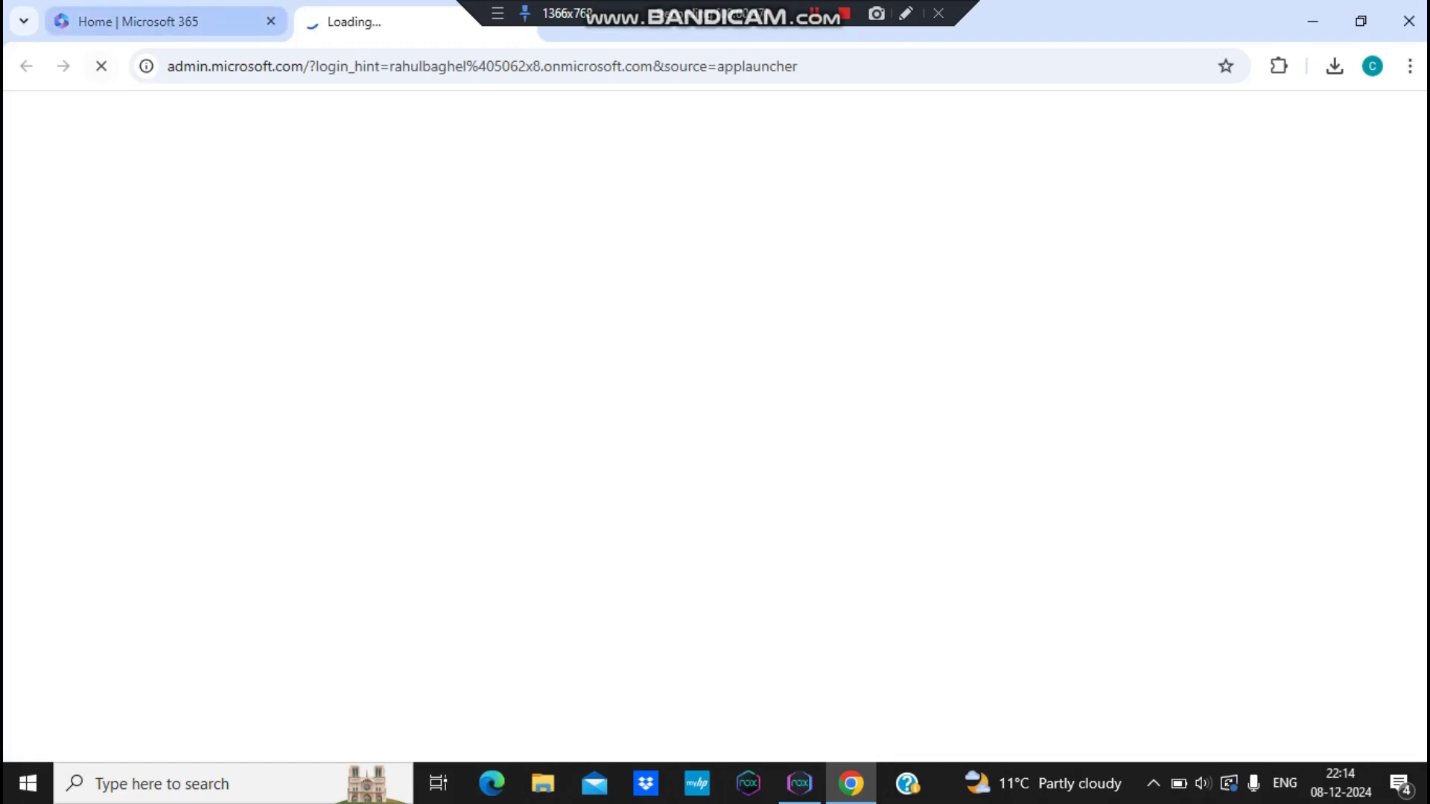
Step: Launch the admin center from the Admin tile in the Microsoft 365 app launcher
click(156, 21)
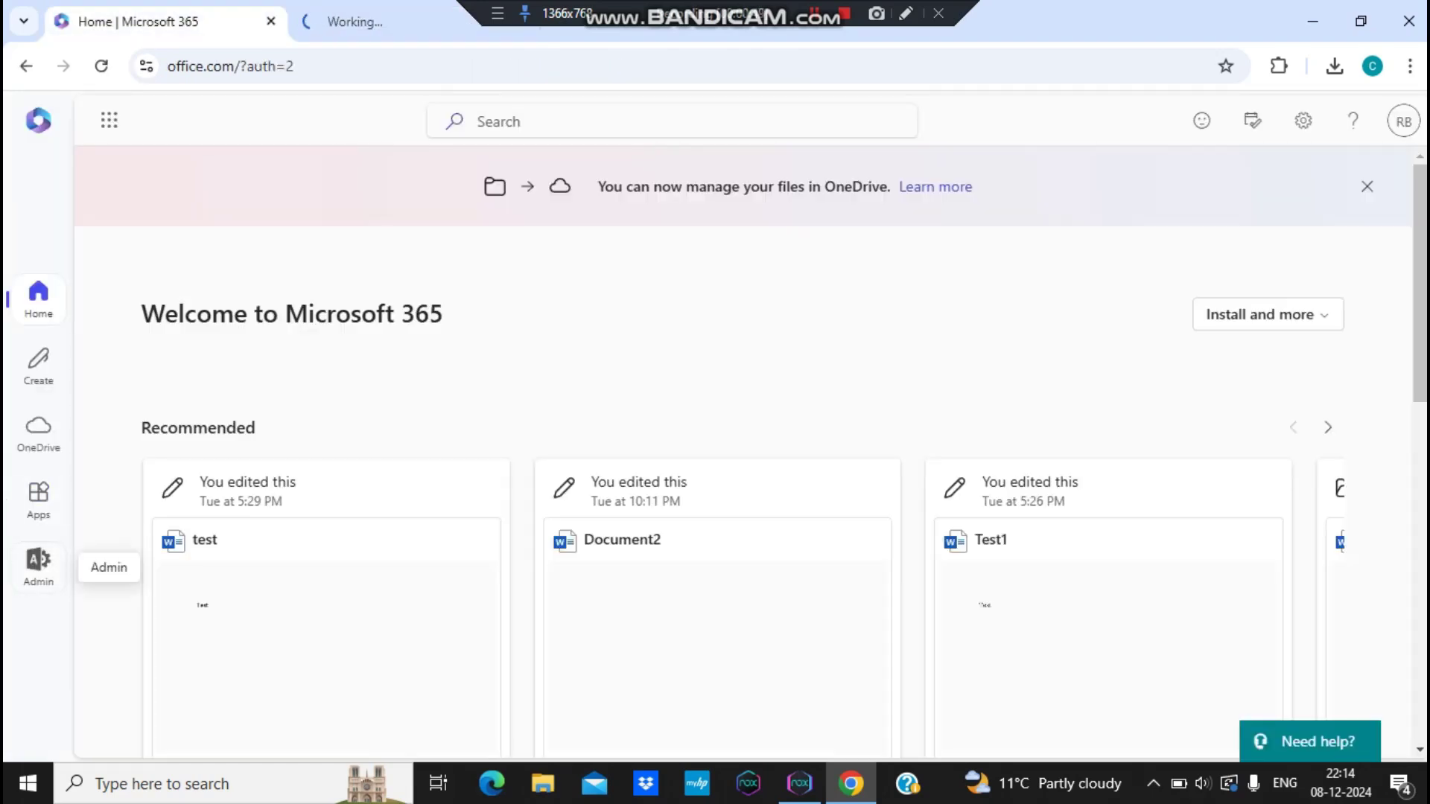
click(110, 120)
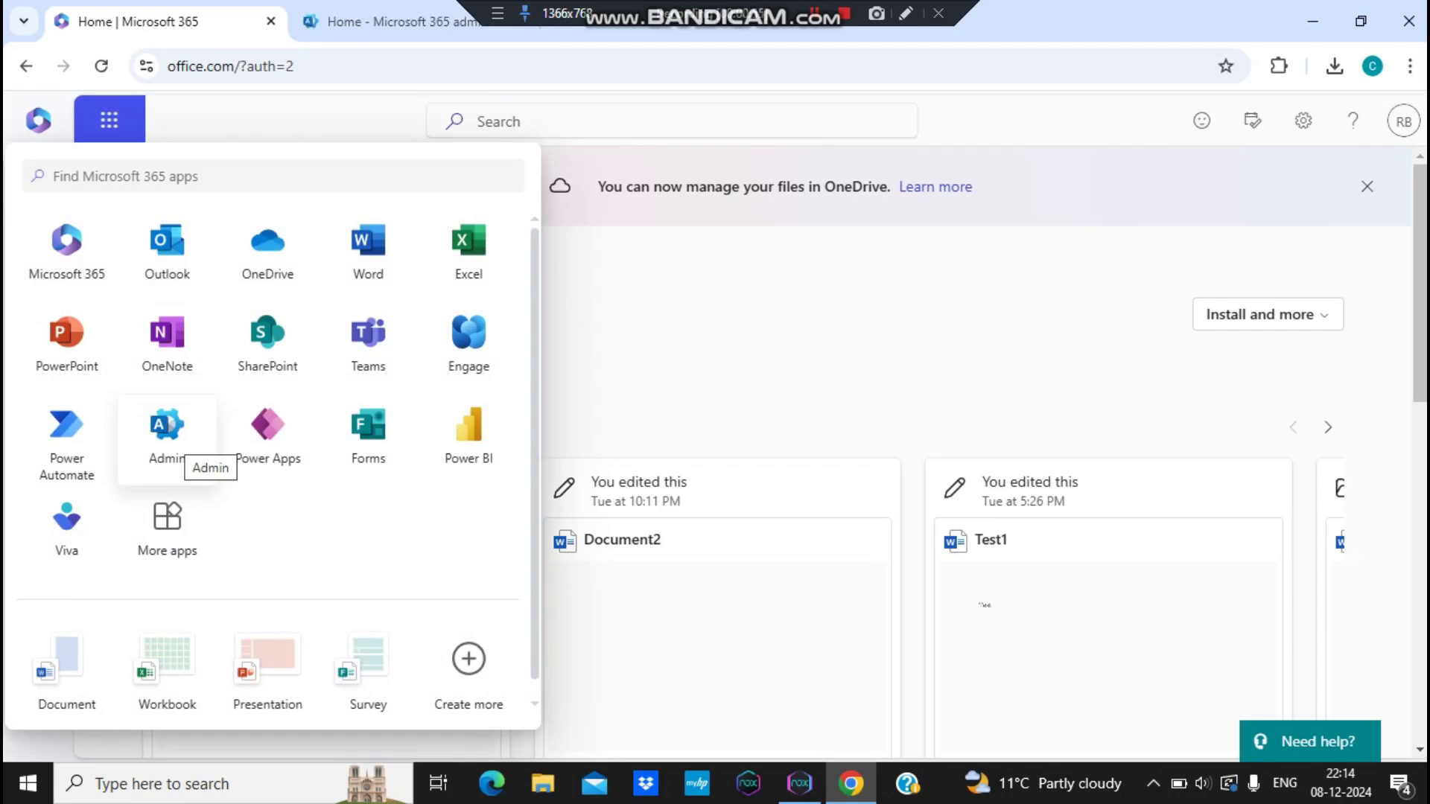
click(167, 432)
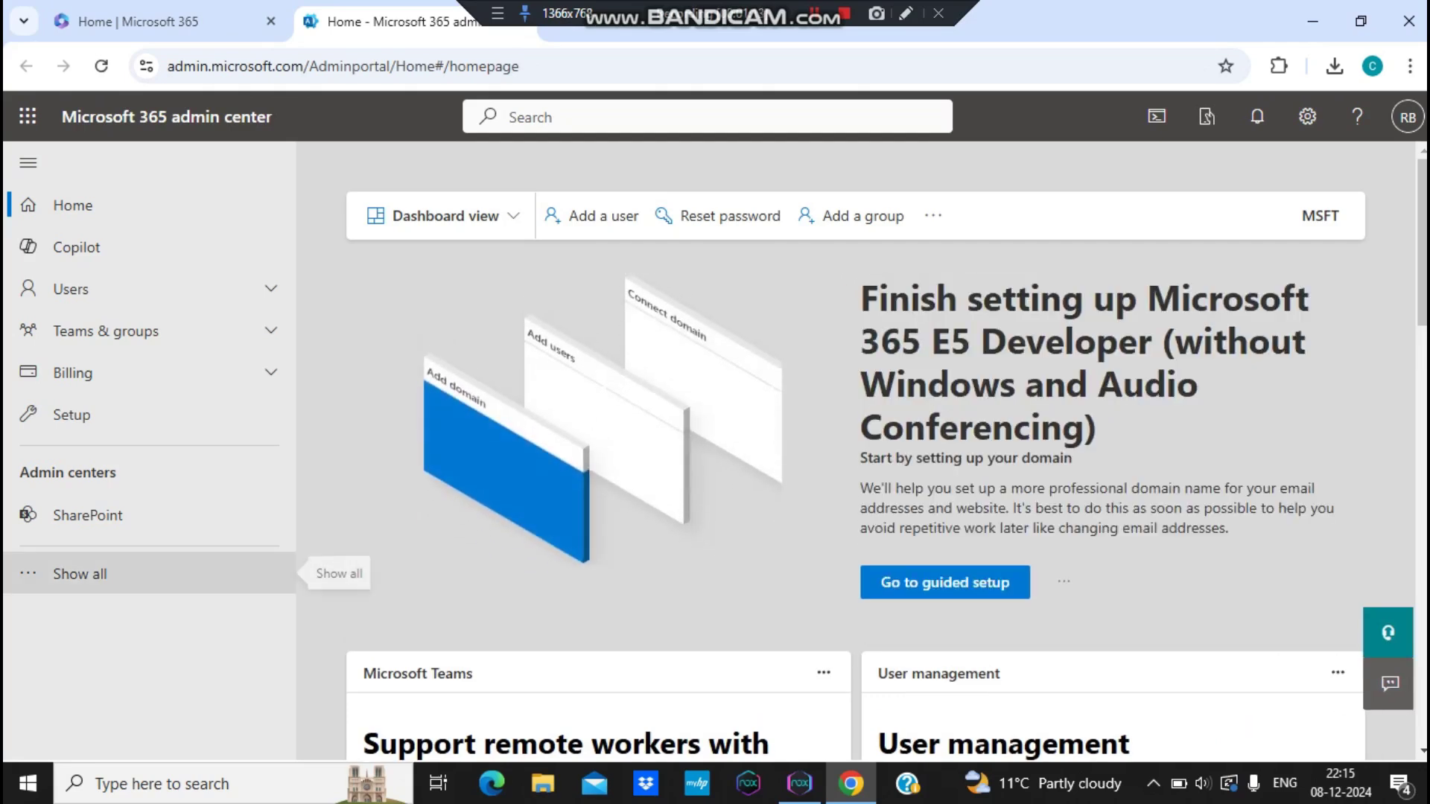
Step: Show the full navigation, expand Users and open Active users
click(80, 574)
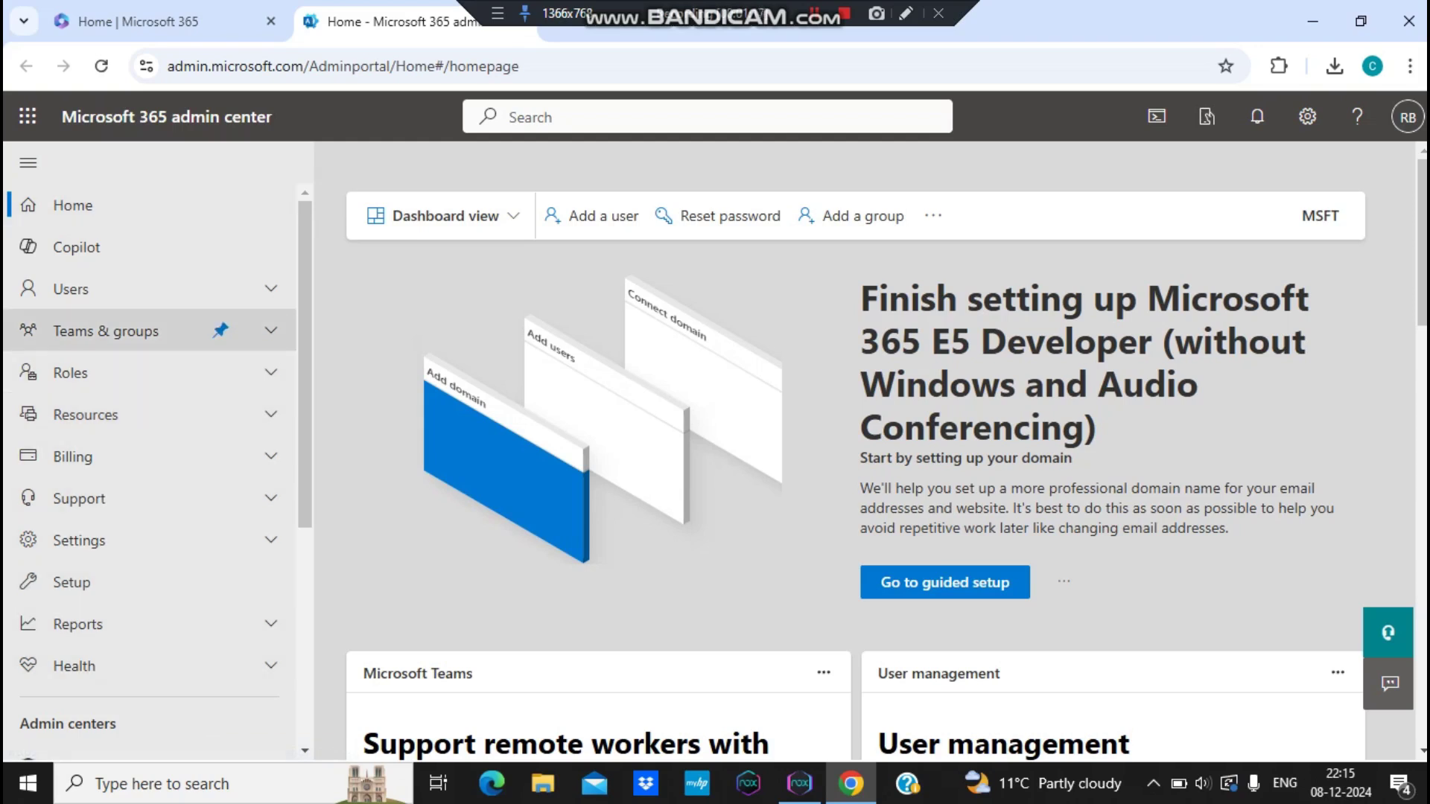
click(71, 289)
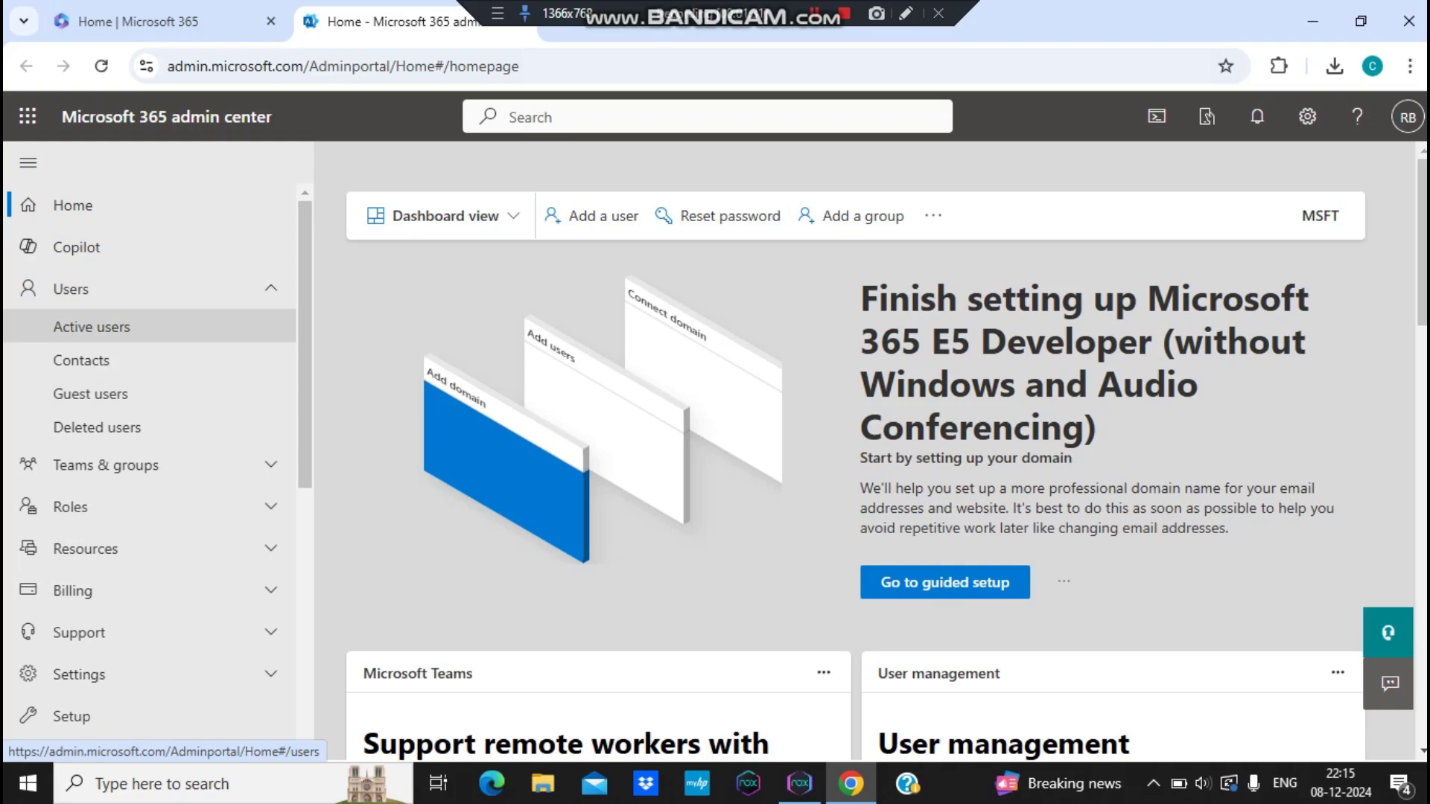
click(91, 326)
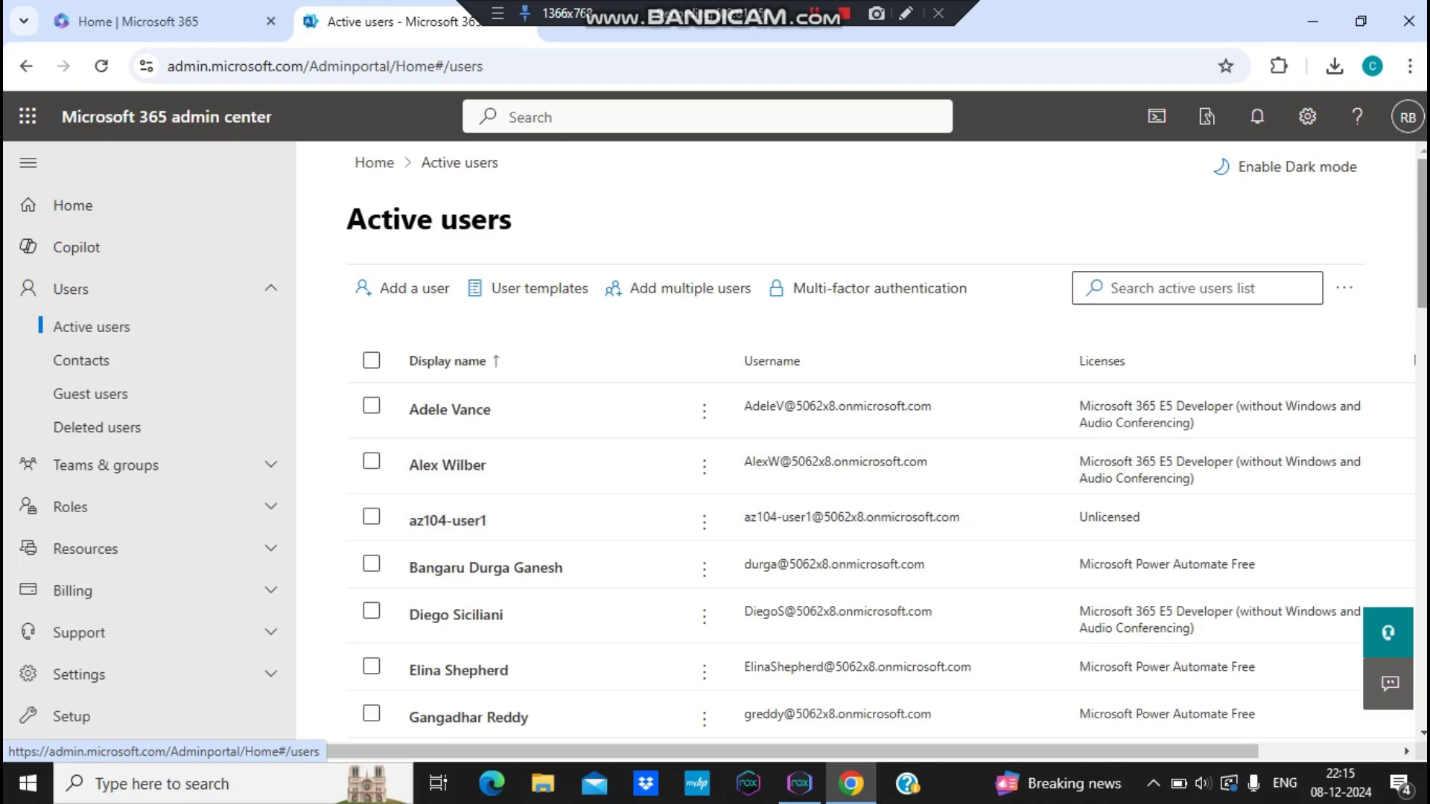
Step: Tick the unlicensed enterprise user in the list and bring up its More actions menu
scroll(886, 446, down, 3)
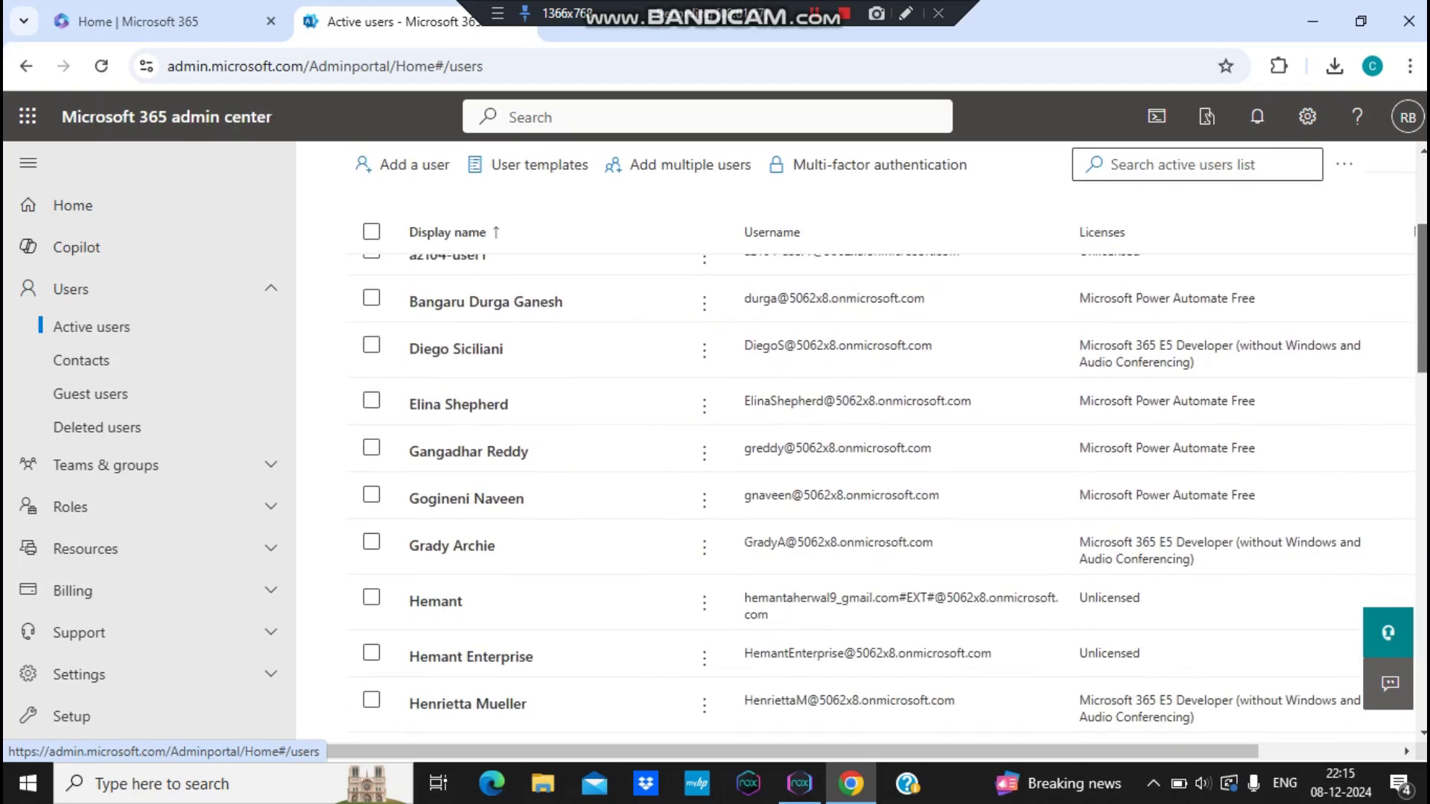
scroll(671, 365, down, 1)
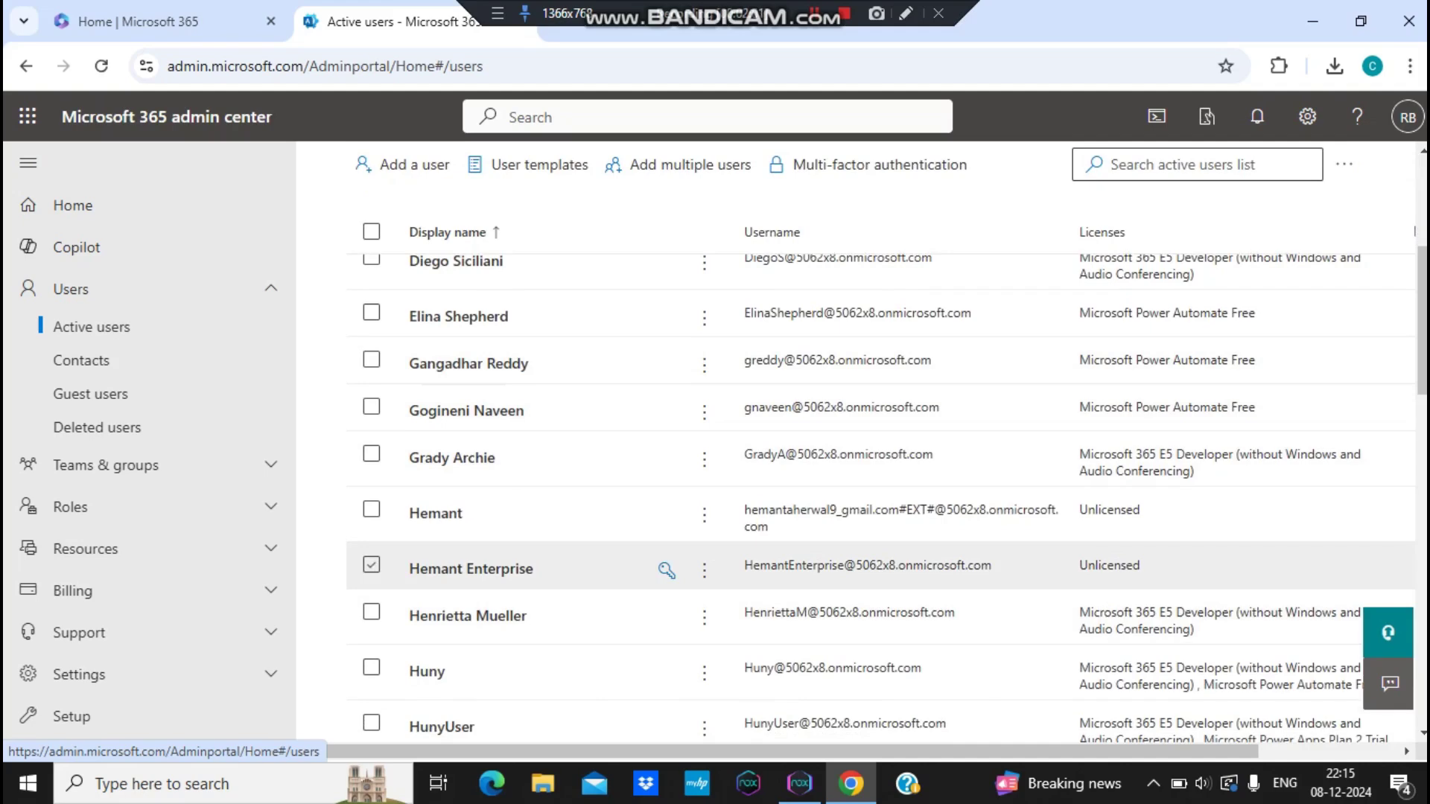
click(371, 564)
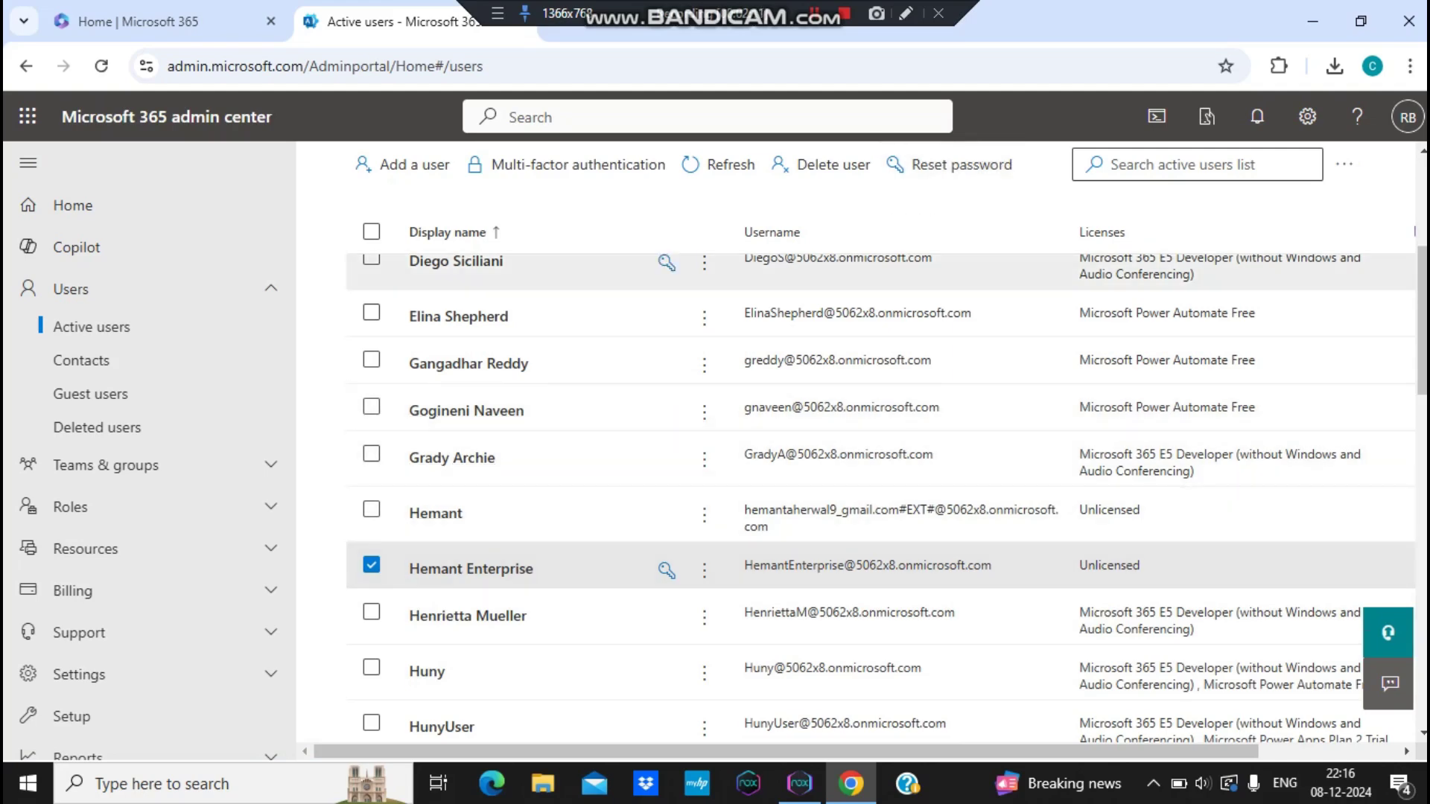
click(1345, 164)
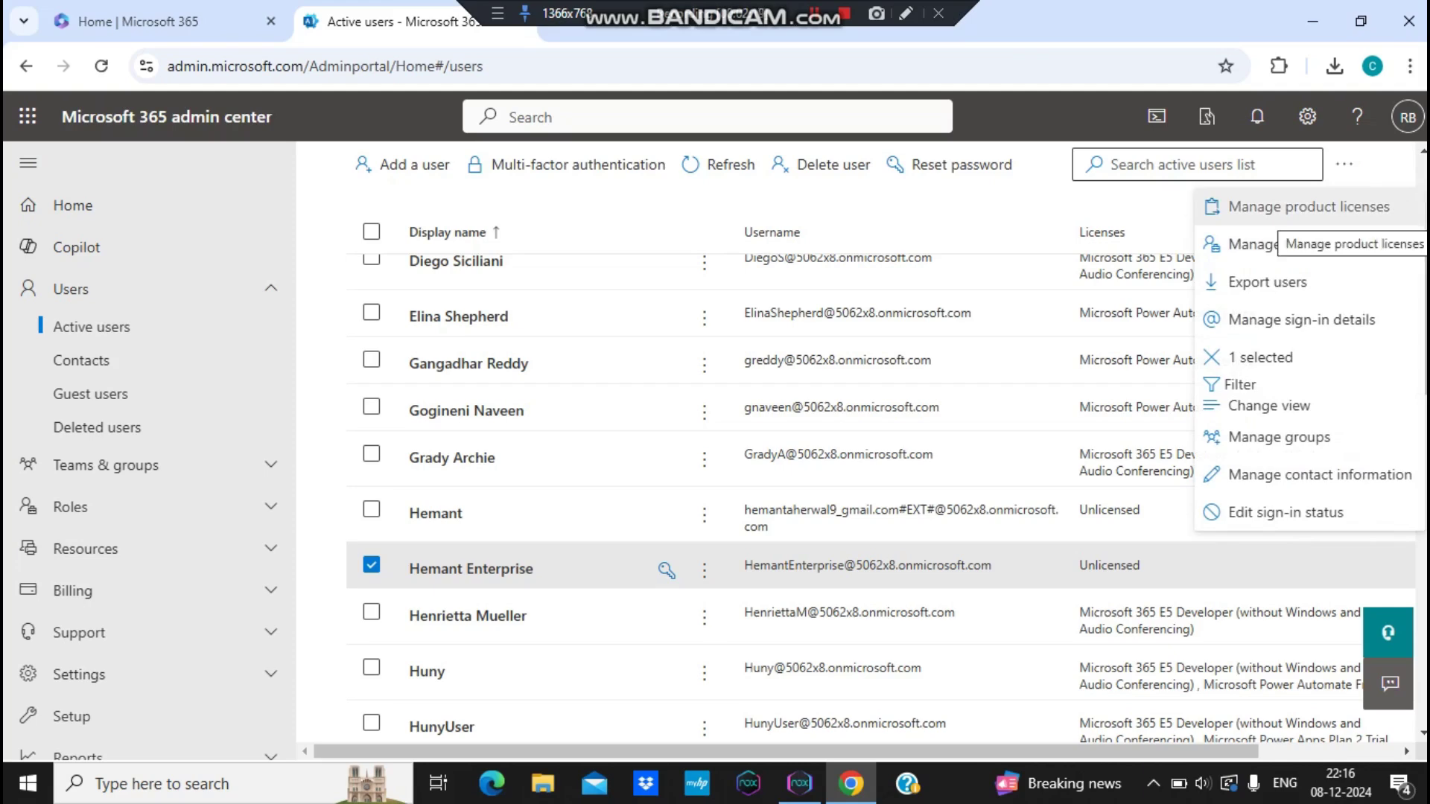
Step: Under Manage product licenses, tick Microsoft 365 E5 Developer and save the change
click(1308, 206)
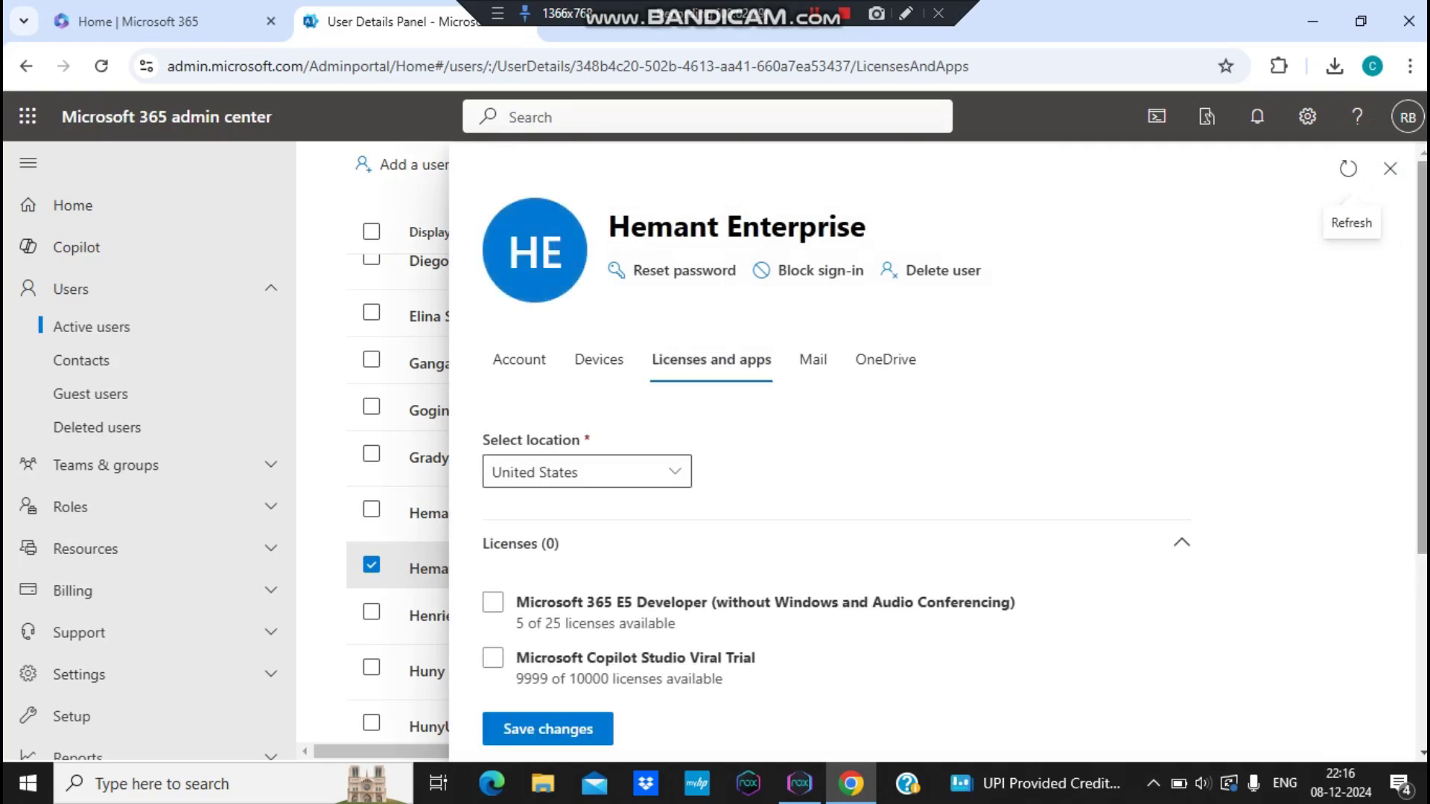
scroll(819, 484, down, 3)
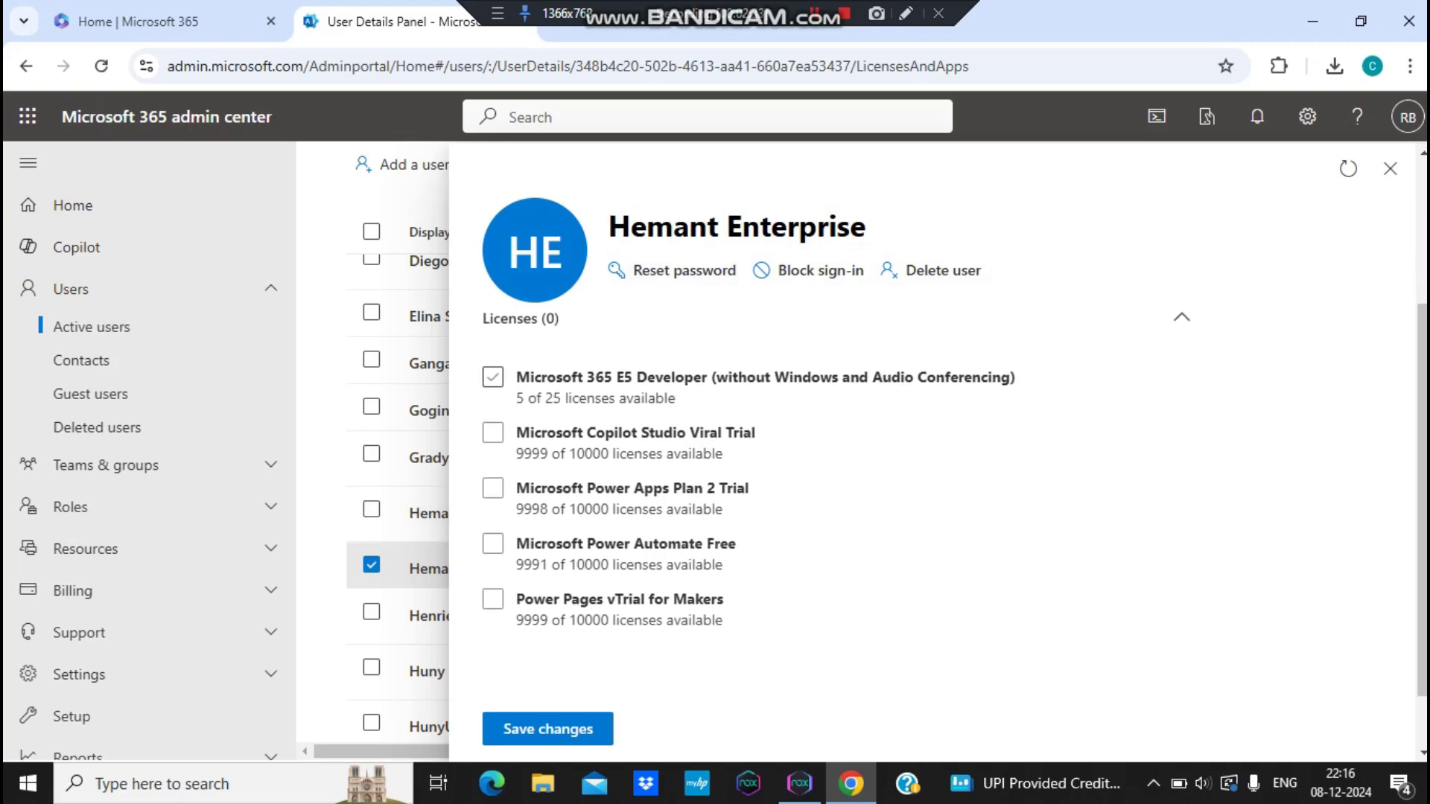
click(492, 377)
scroll(819, 484, down, 1)
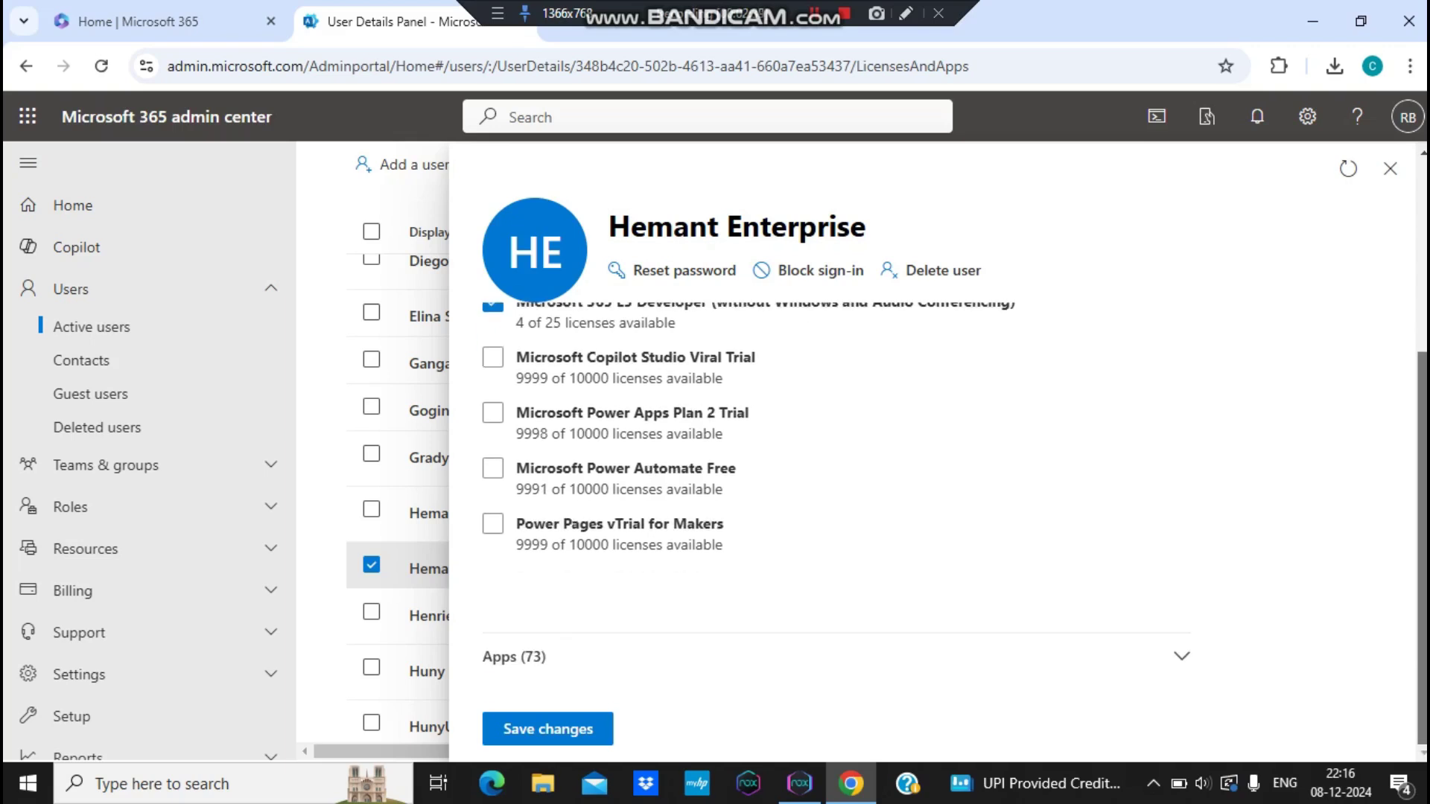
scroll(819, 484, up, 3)
scroll(819, 484, down, 3)
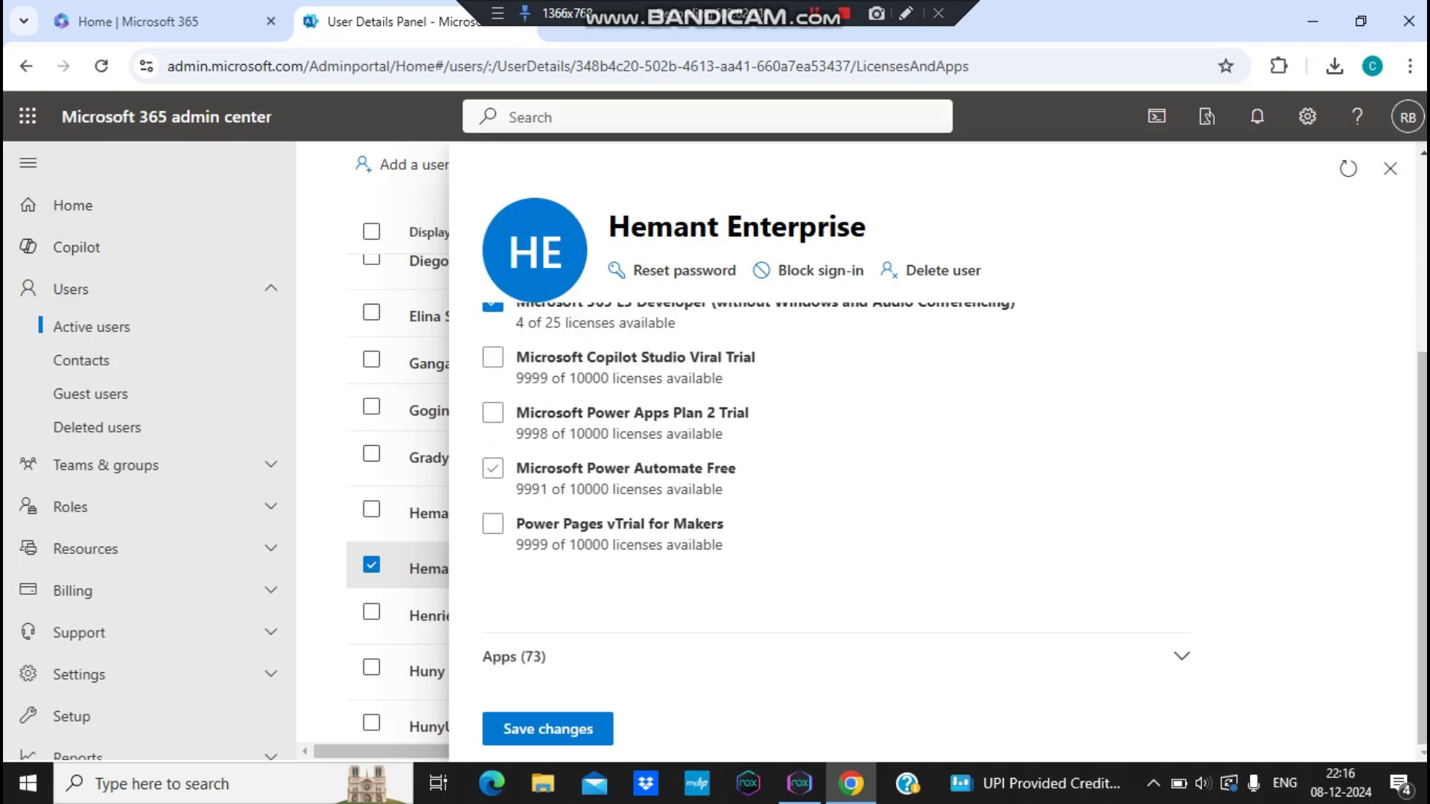
click(548, 728)
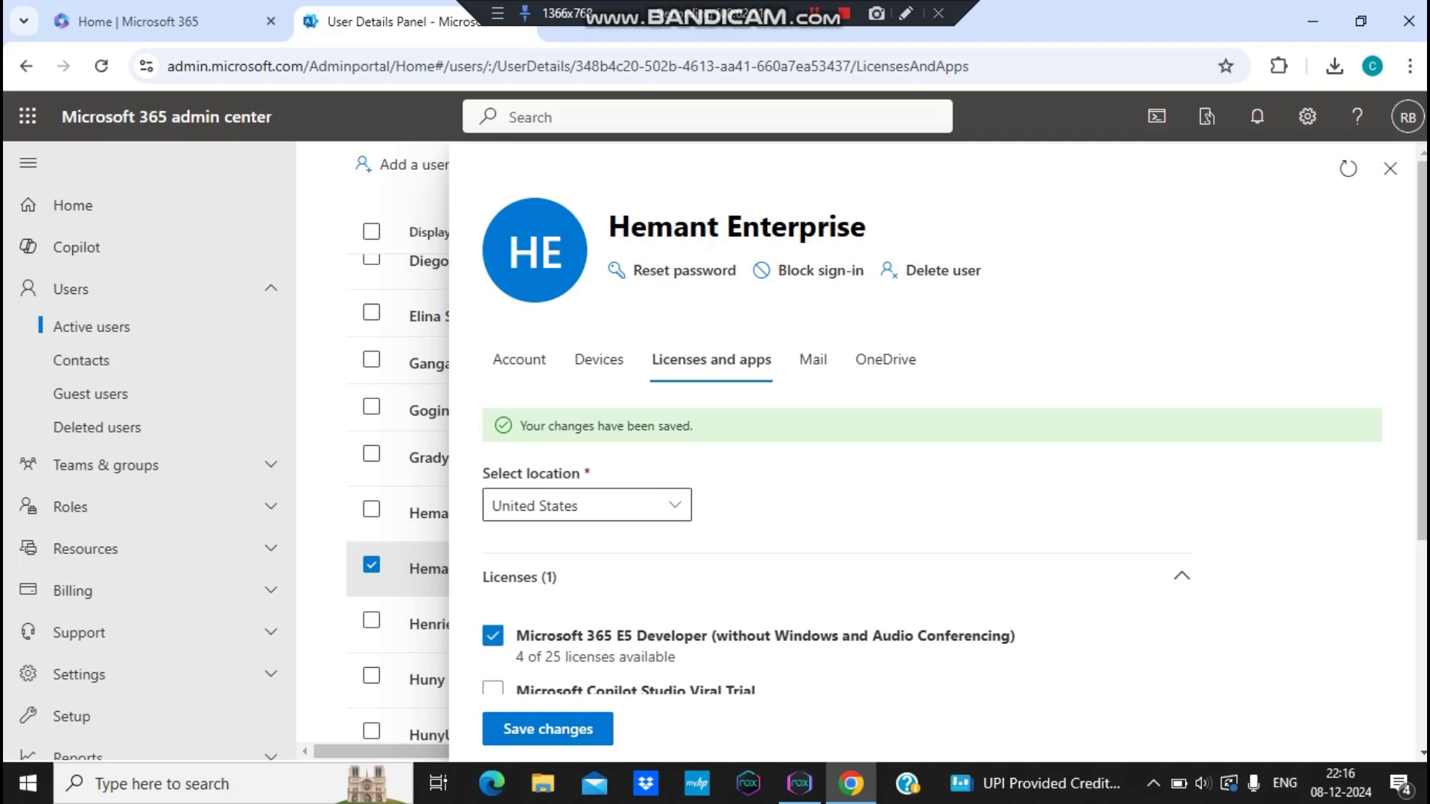
Step: Expand the license's app list, turn every app off, then enable Exchange Online (Plan 2)
scroll(938, 447, down, 5)
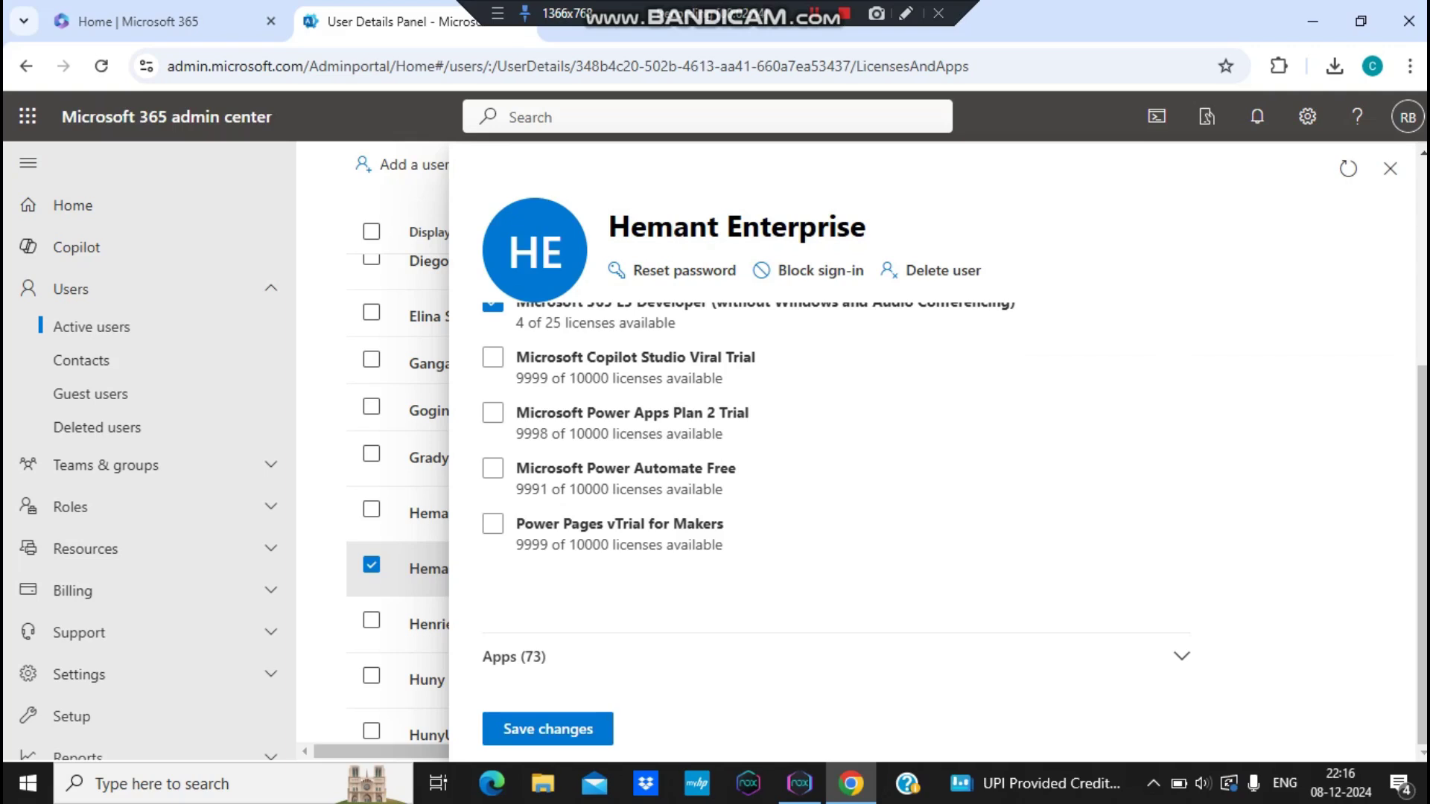
click(1181, 656)
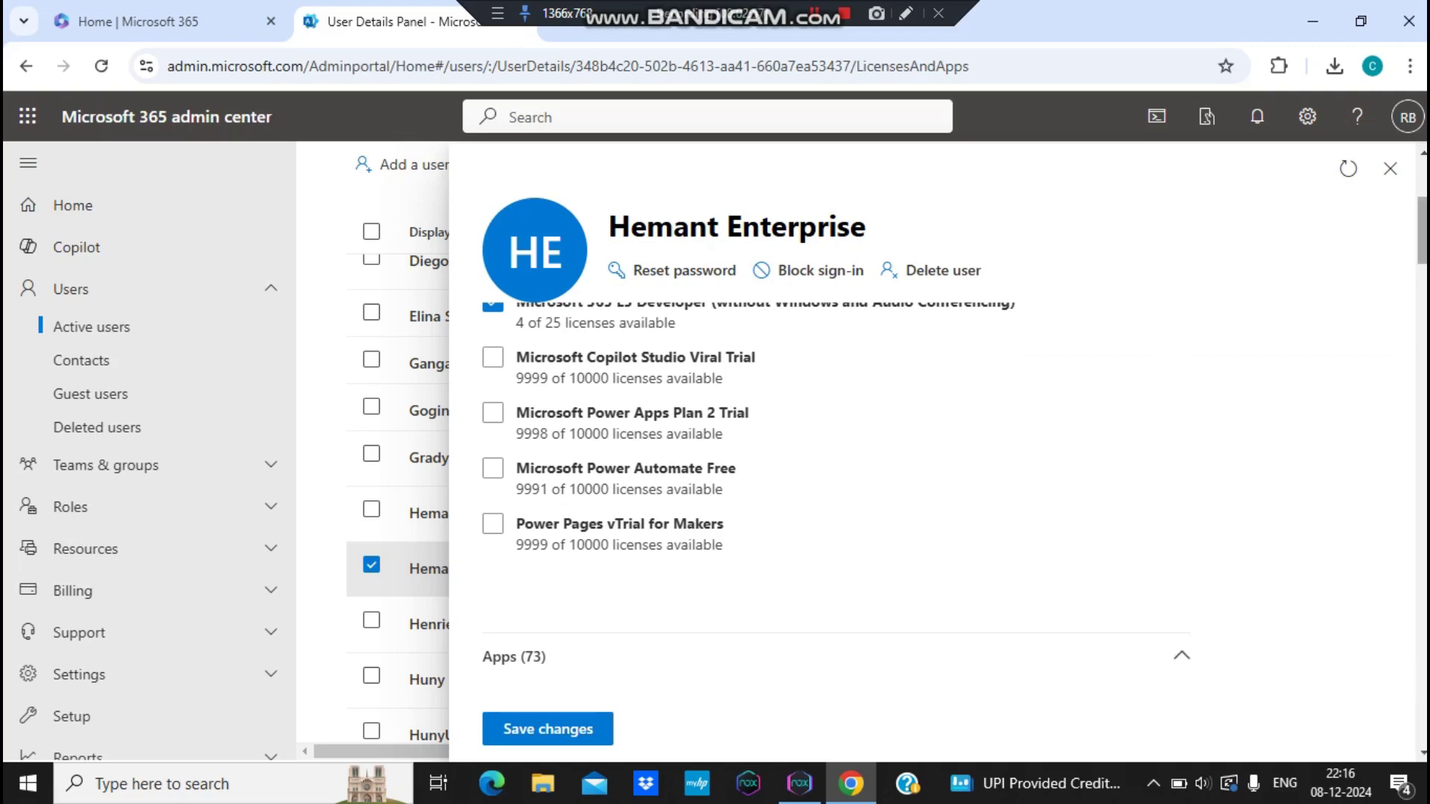
scroll(834, 521, down, 5)
scroll(834, 522, up, 2)
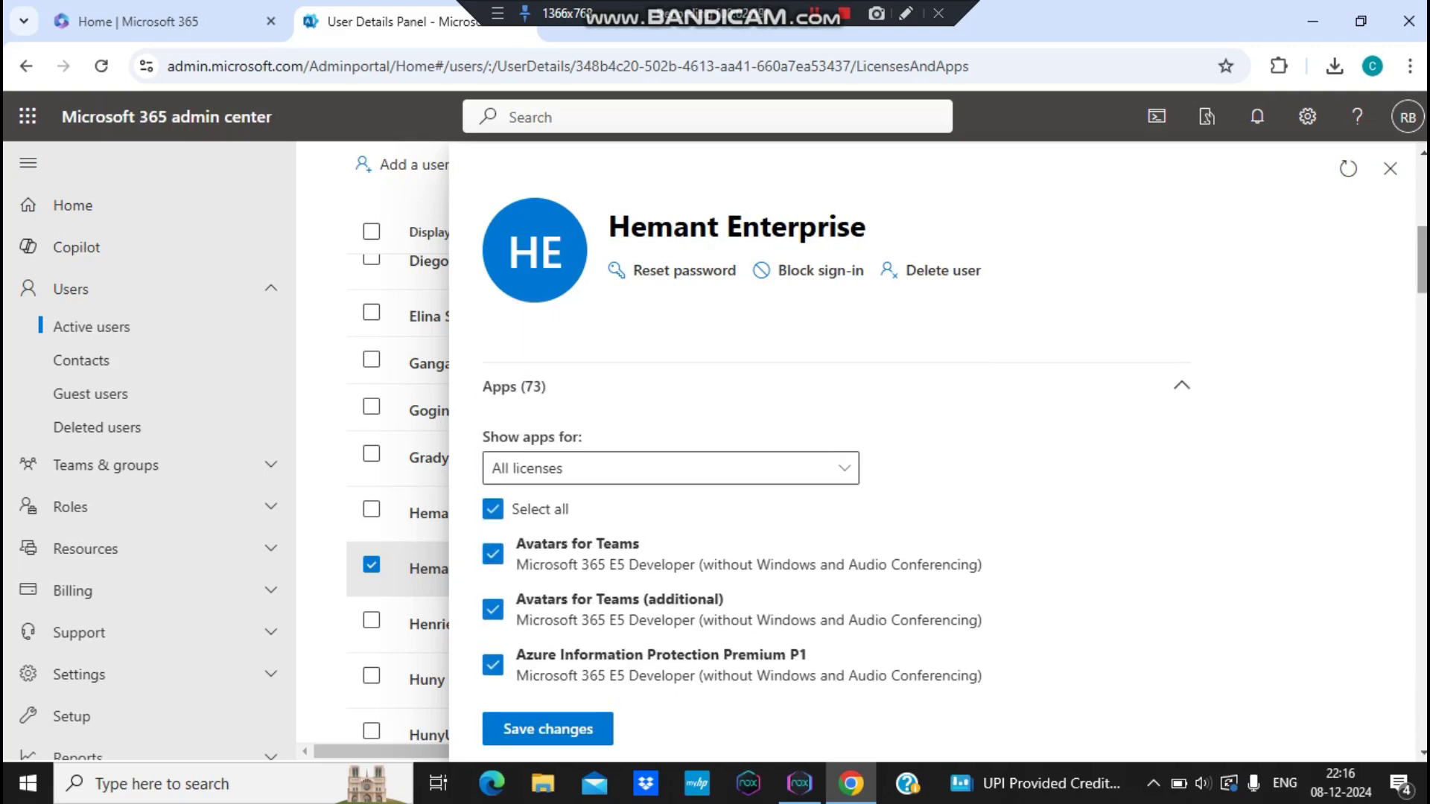
scroll(834, 521, down, 1)
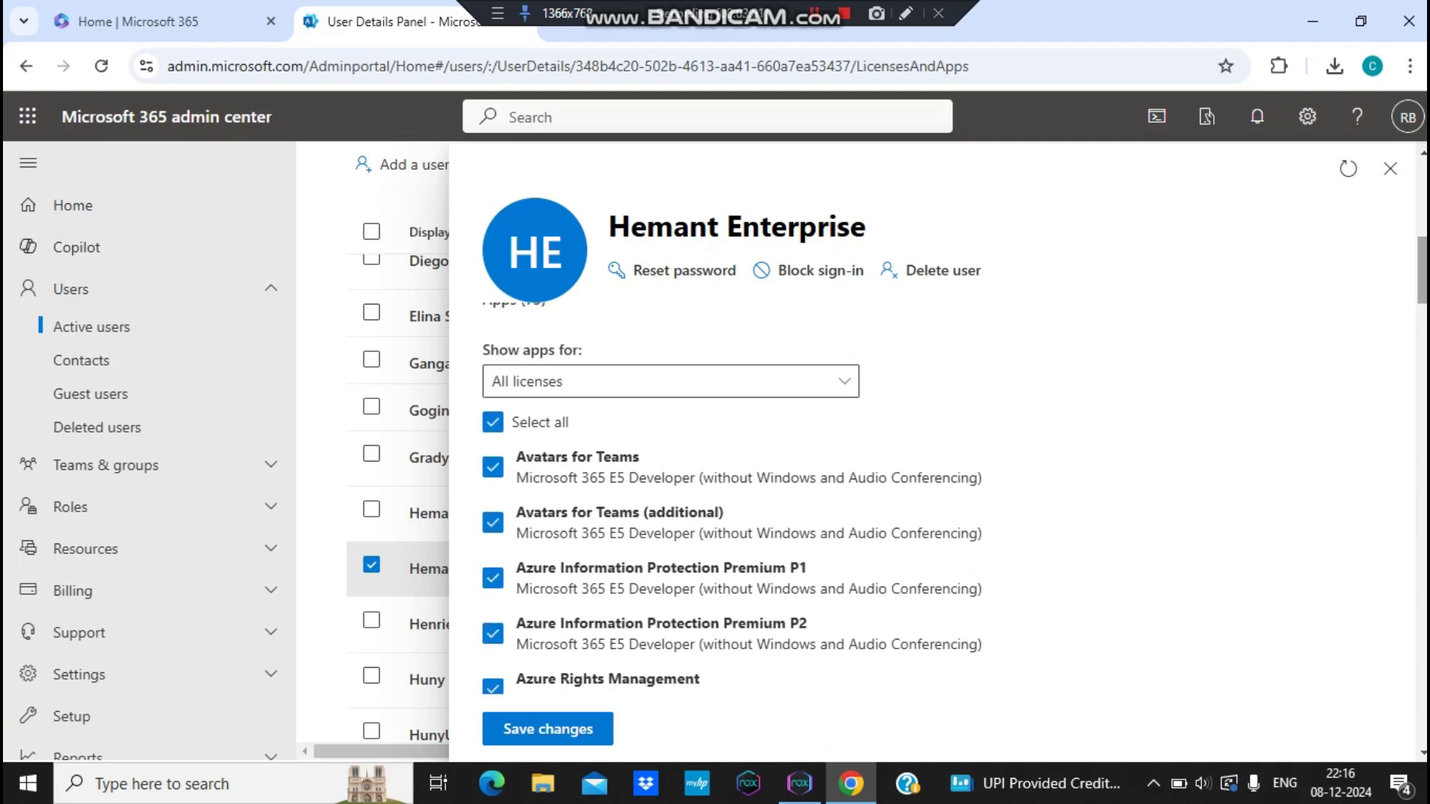
click(493, 422)
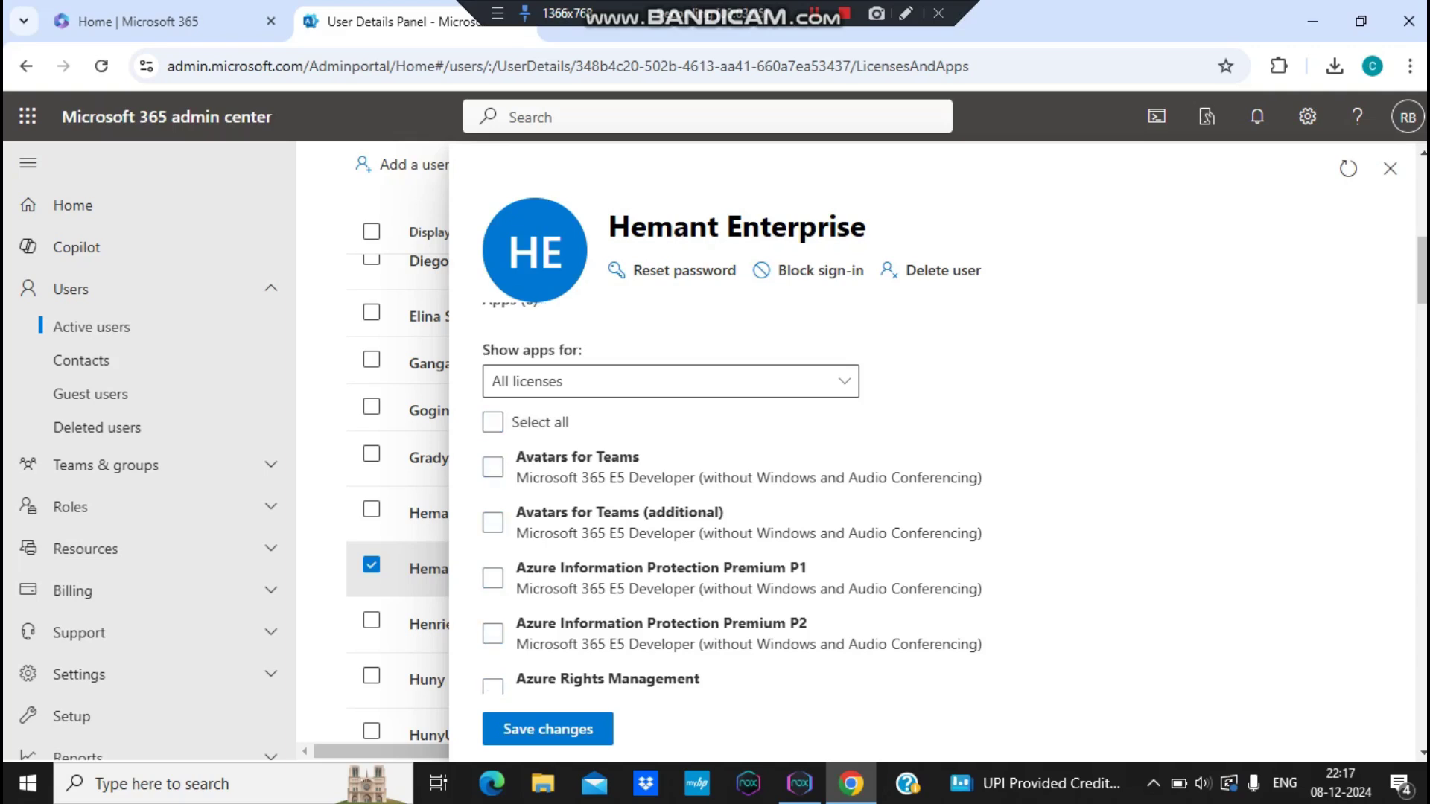
scroll(734, 495, down, 3)
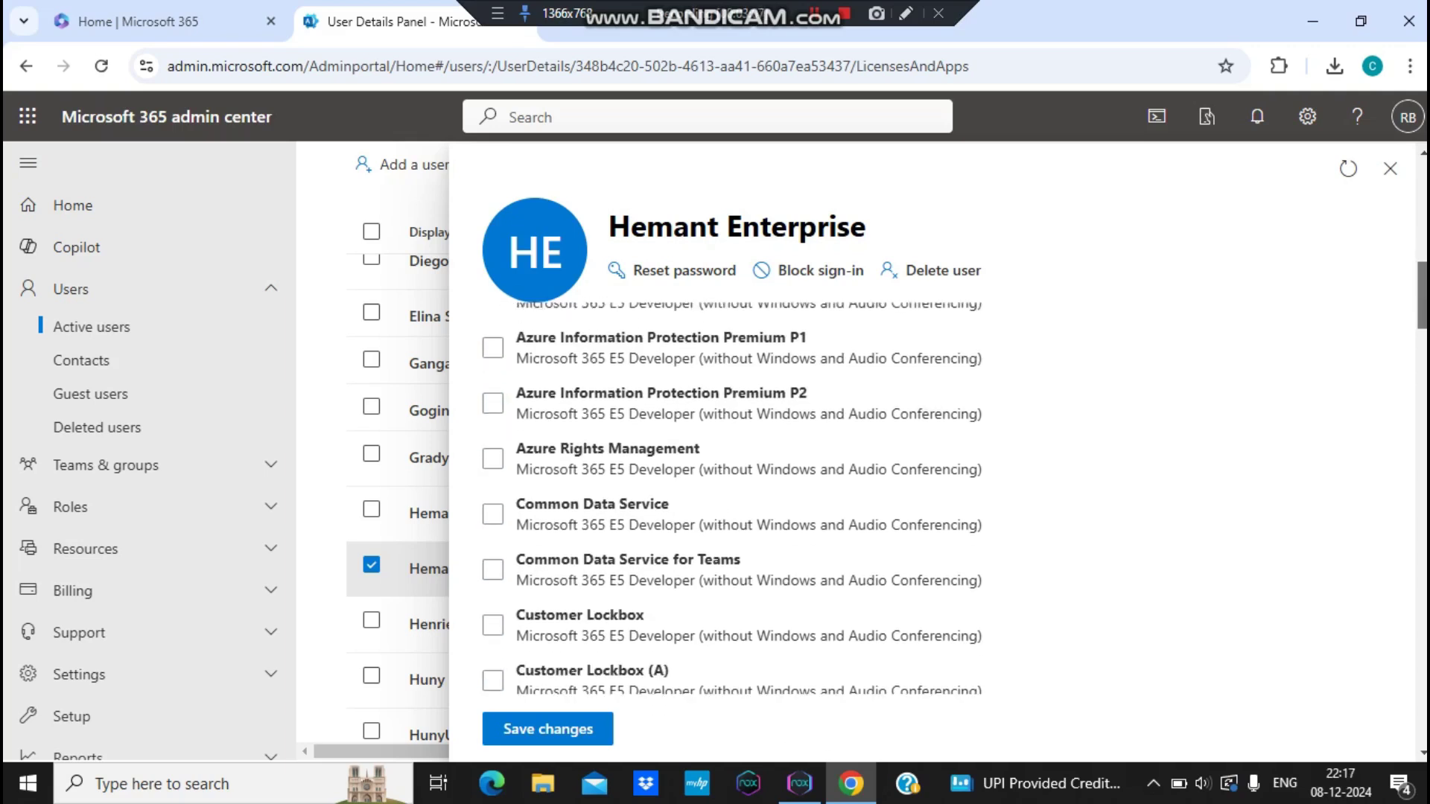
scroll(734, 495, down, 4)
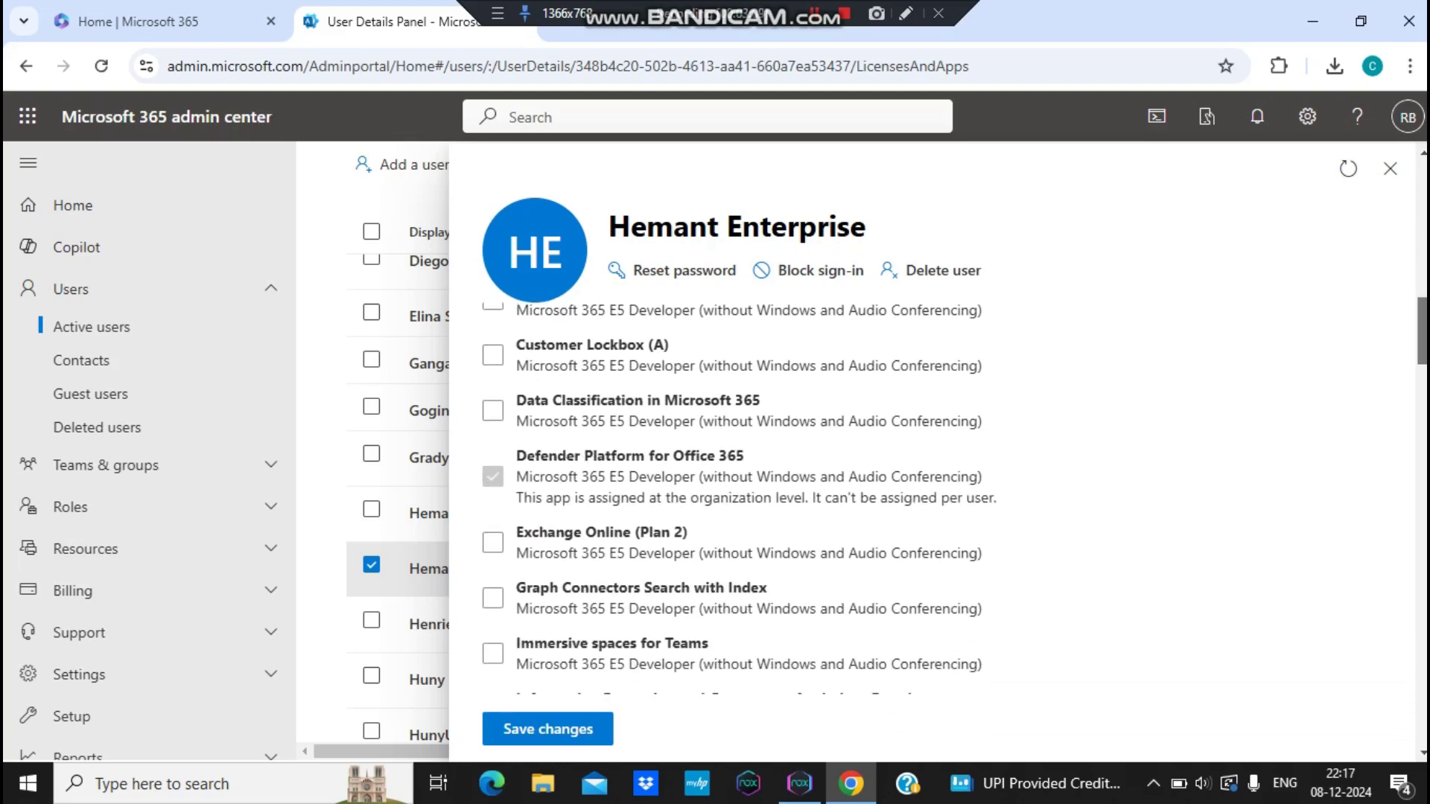
click(492, 542)
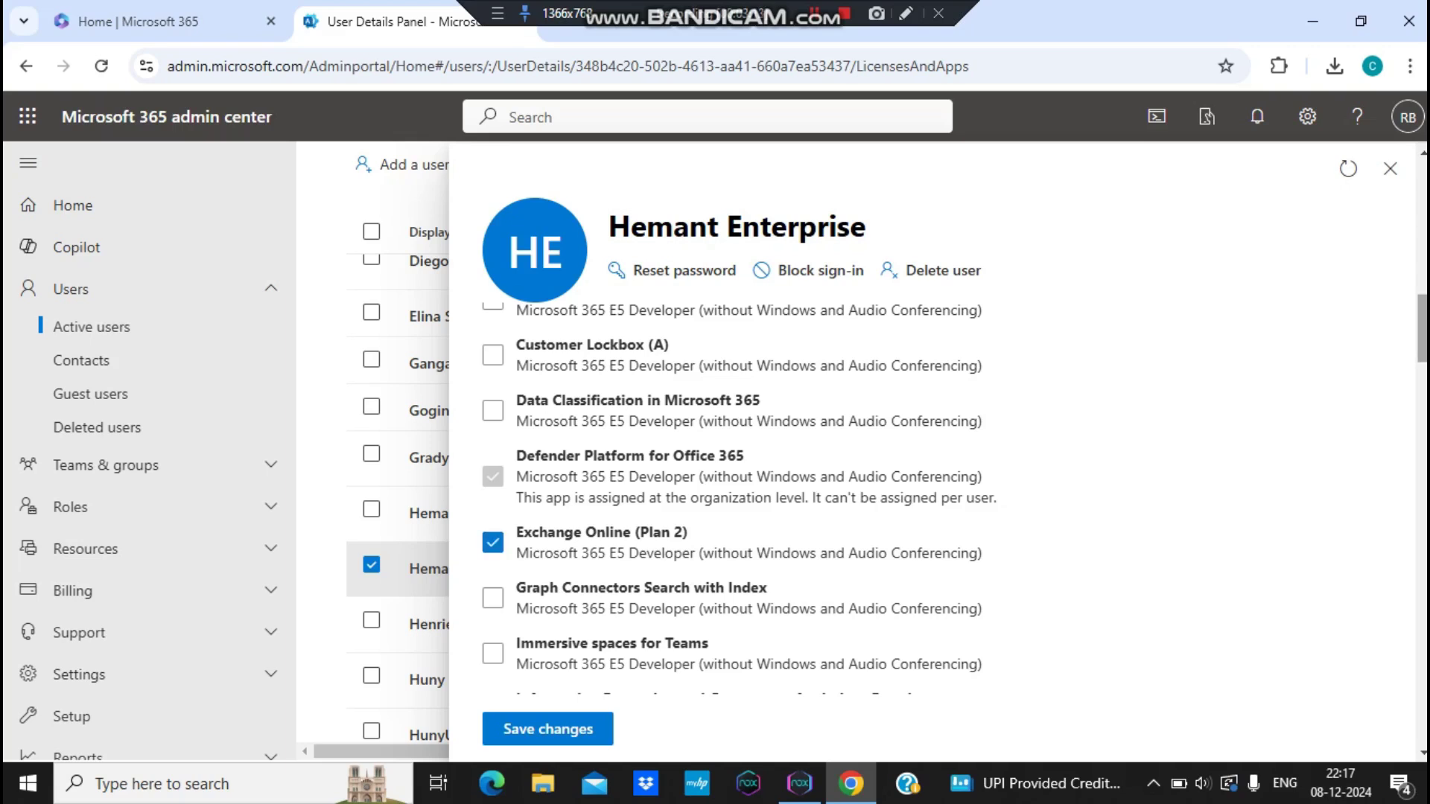
Step: Enable Power Apps (Plan 3), Power Automate, Power BI Pro and SharePoint (Plan 2)
scroll(954, 496, down, 5)
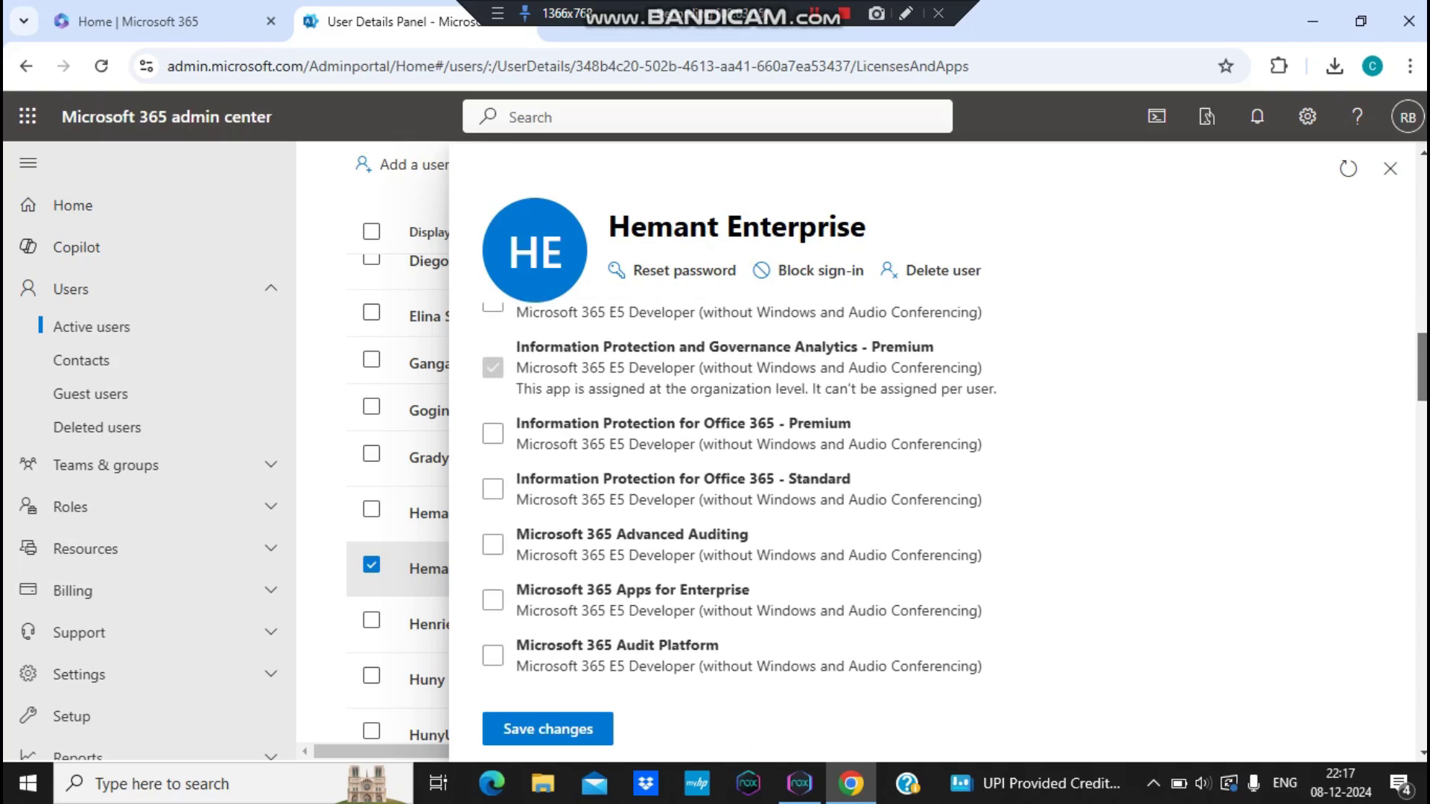
scroll(954, 496, down, 7)
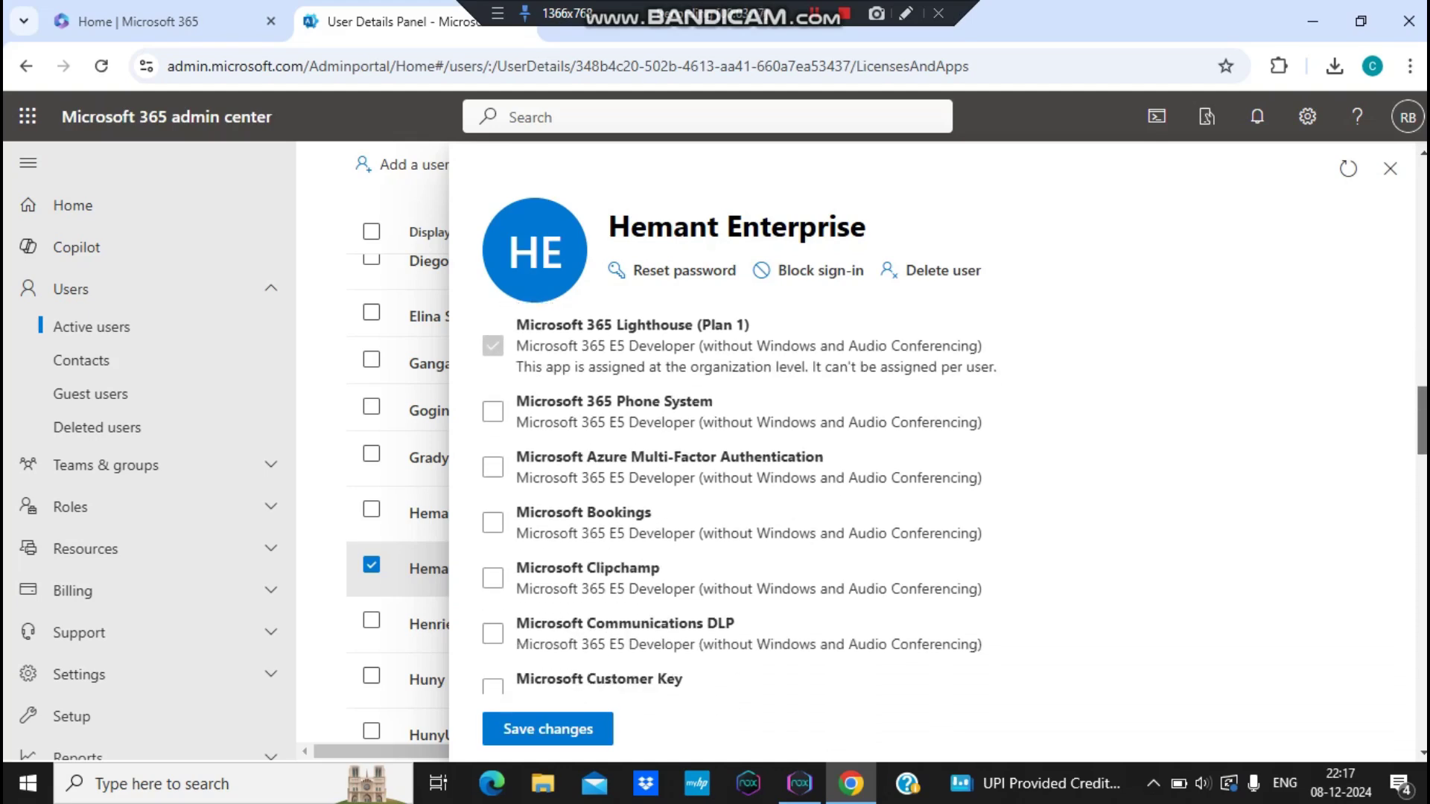
scroll(953, 497, down, 6)
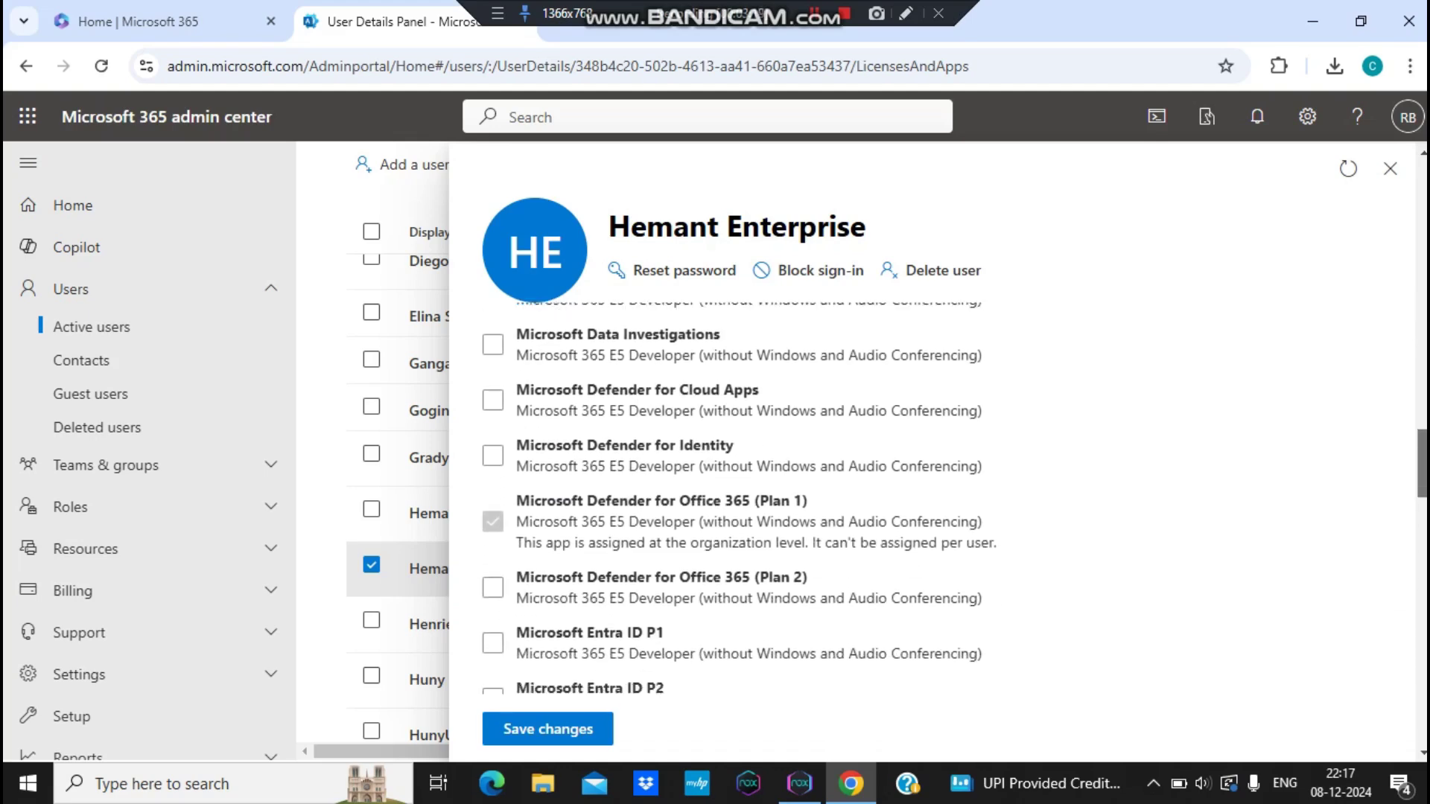
scroll(953, 497, down, 12)
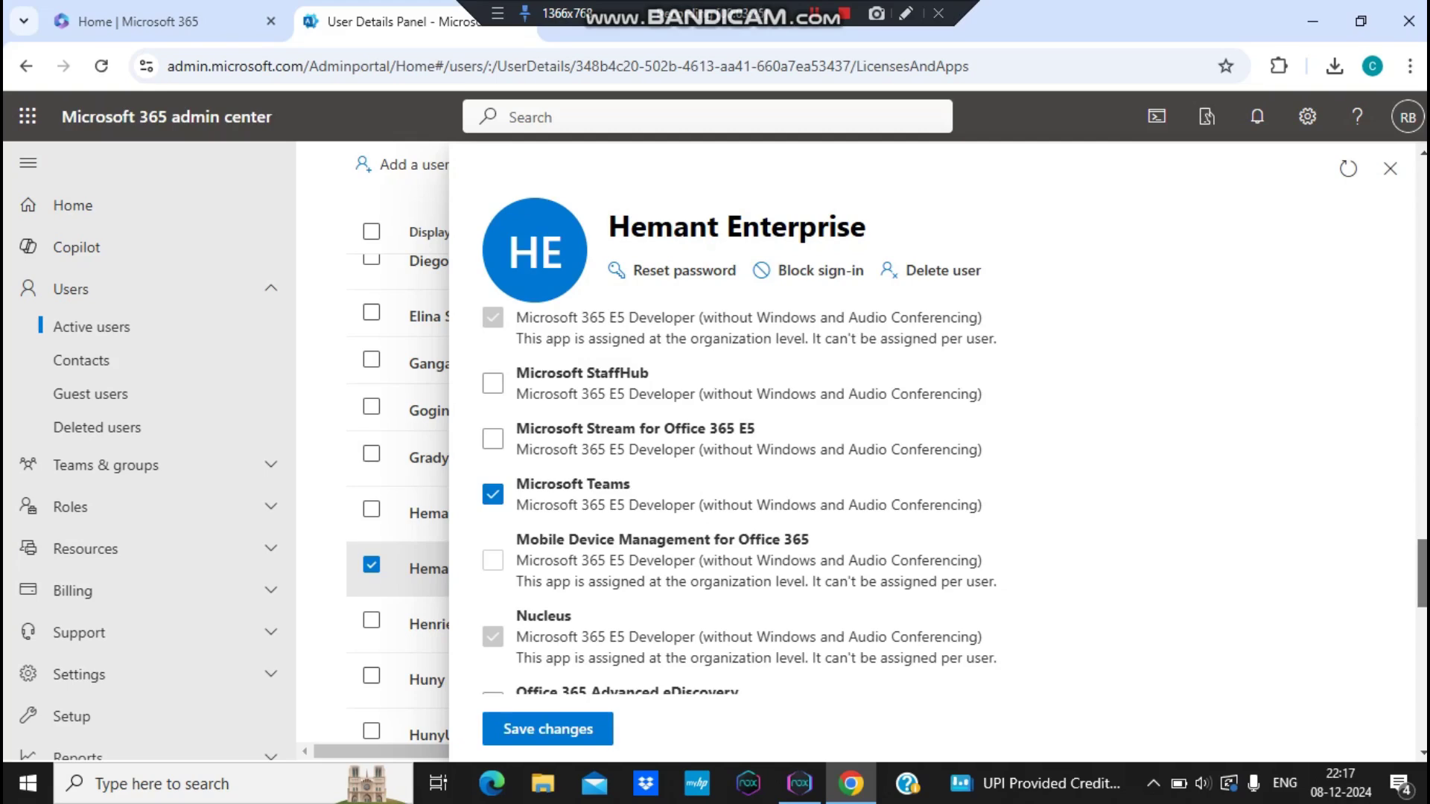
scroll(500, 518, down, 3)
scroll(495, 570, down, 2)
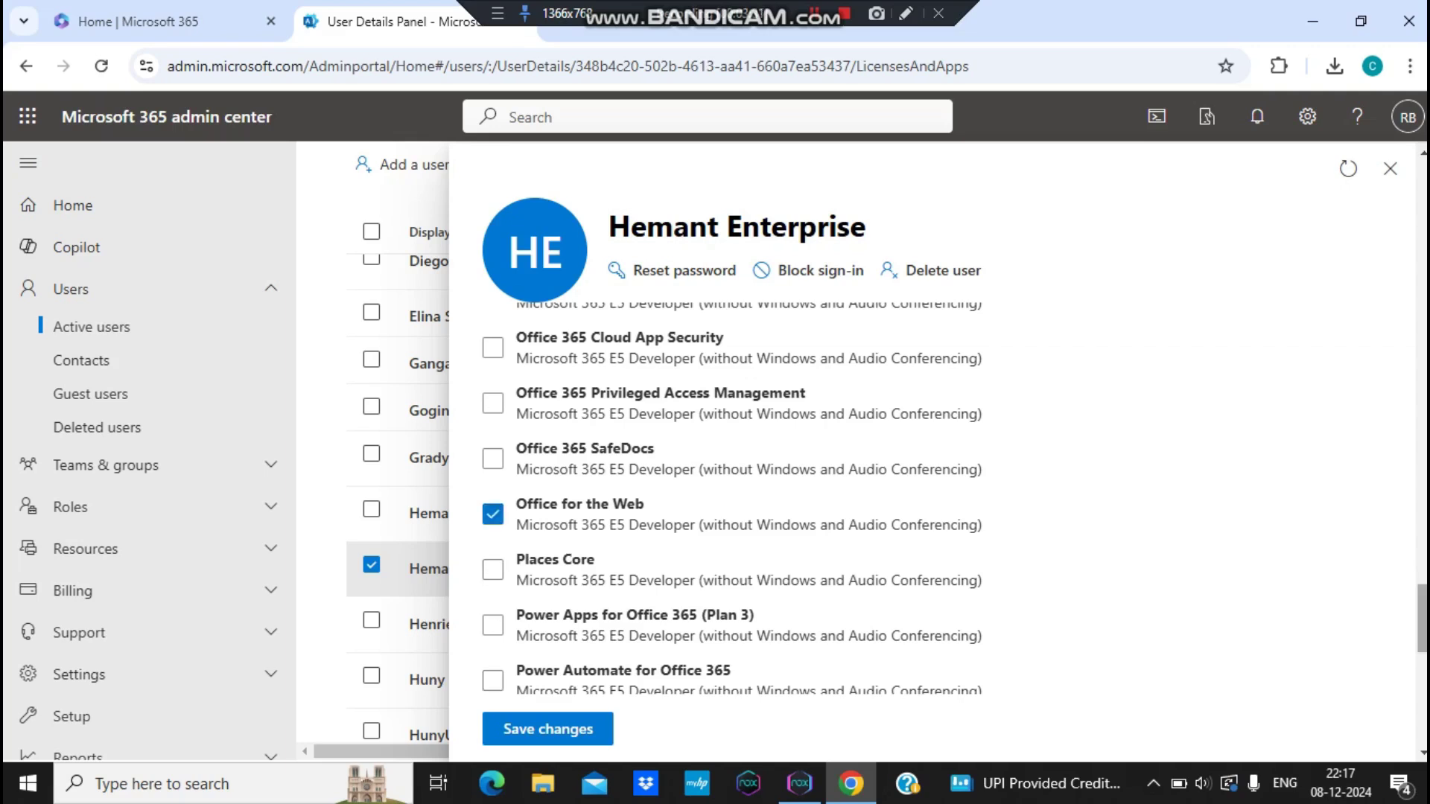
scroll(1422, 618, down, 1)
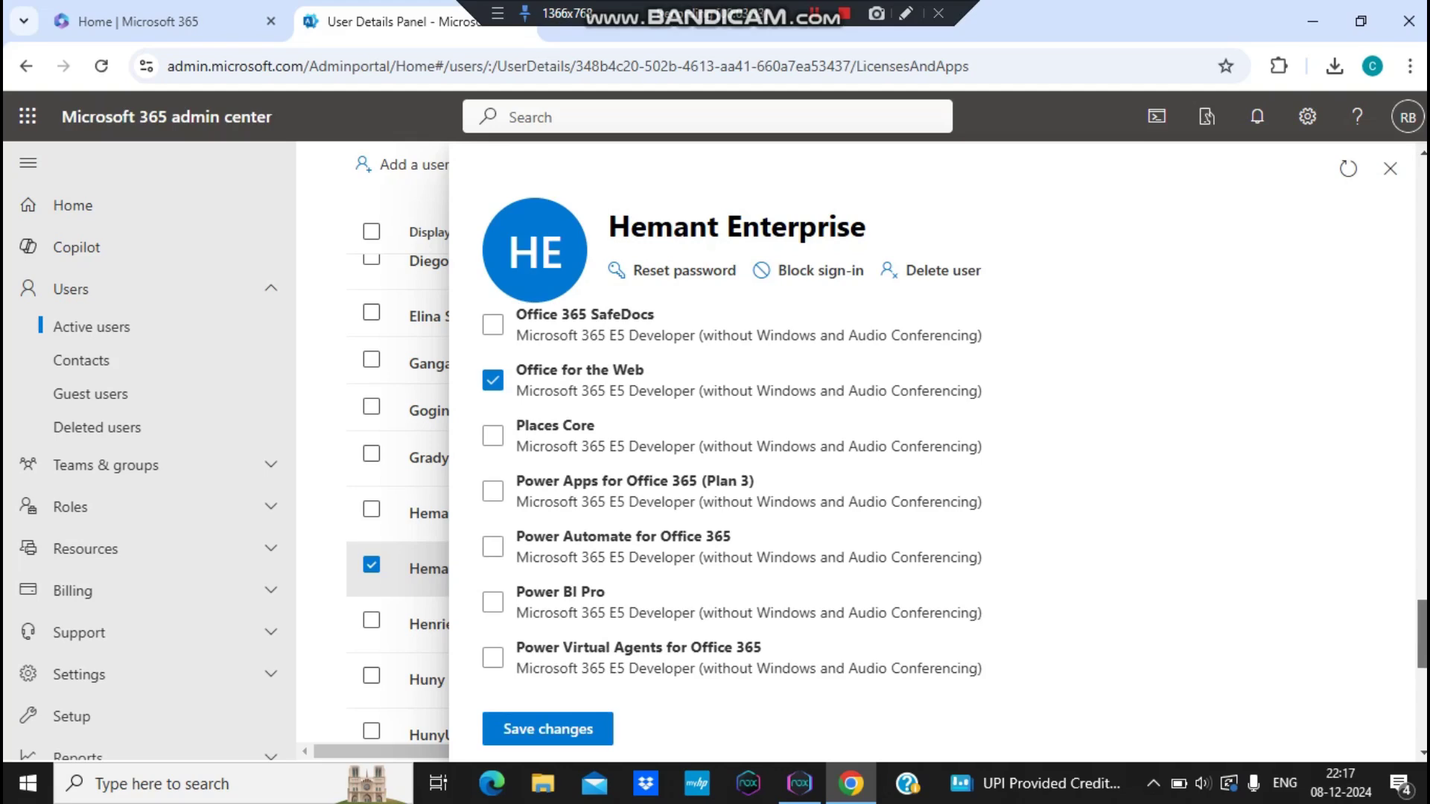
scroll(492, 620, down, 1)
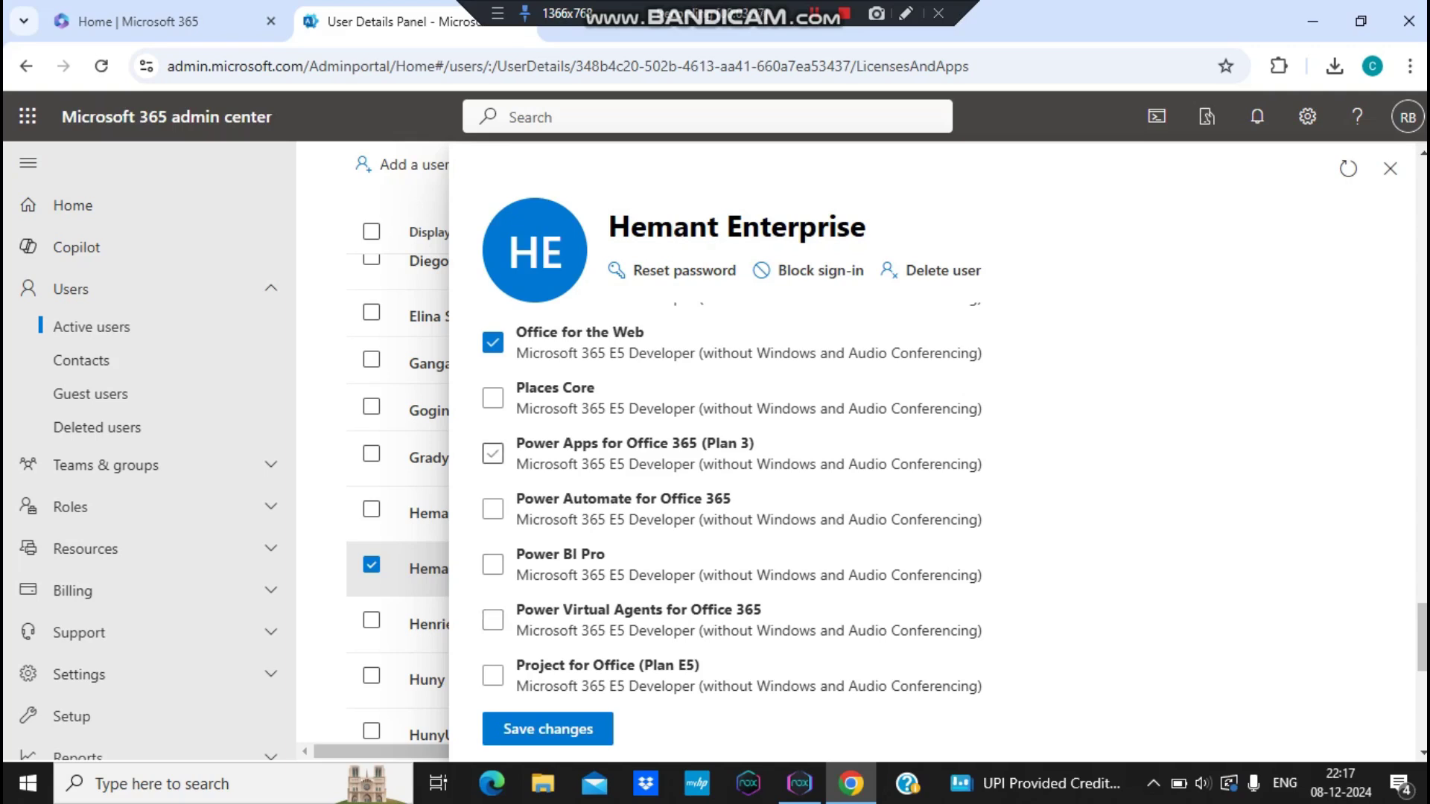
click(492, 453)
click(492, 508)
click(493, 565)
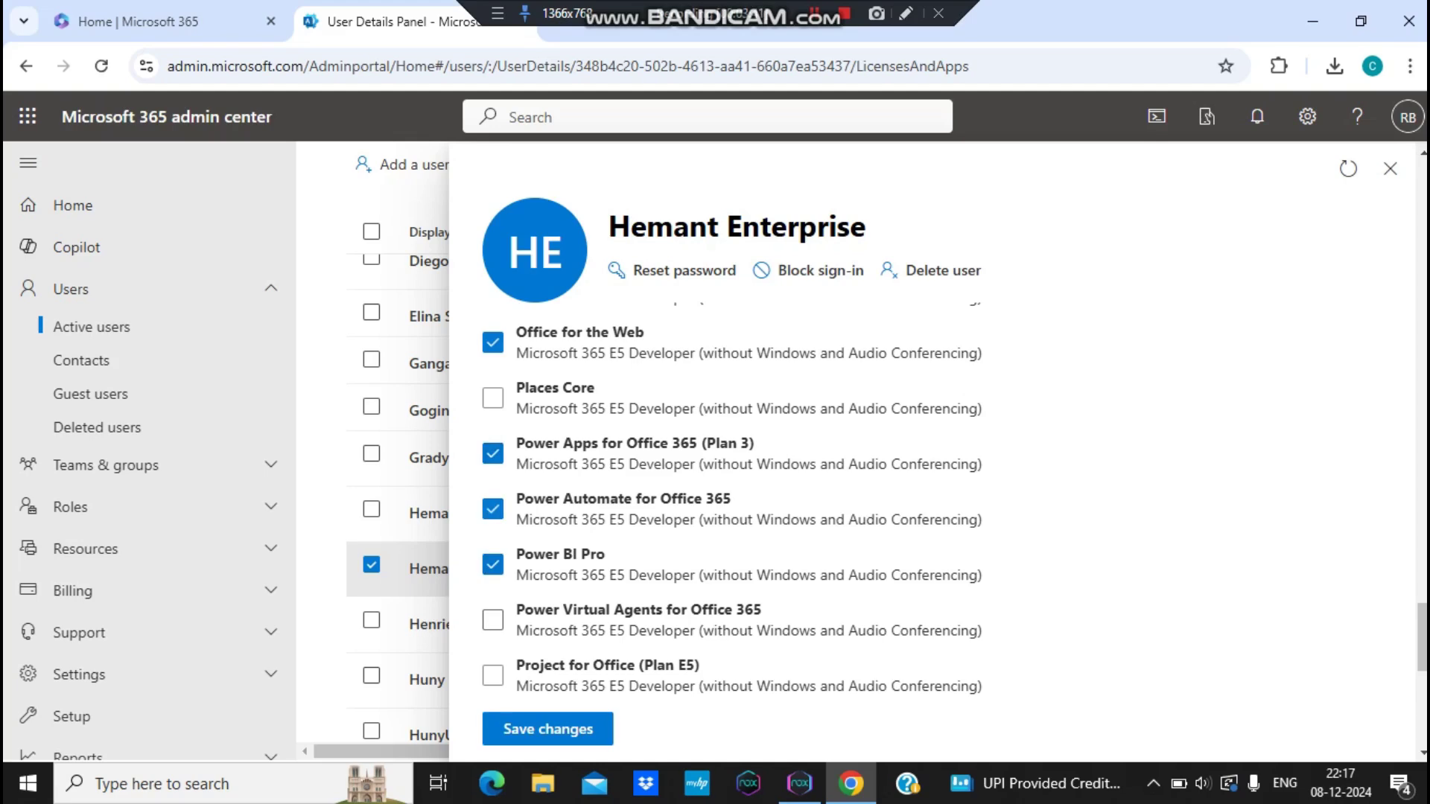
scroll(730, 499, down, 5)
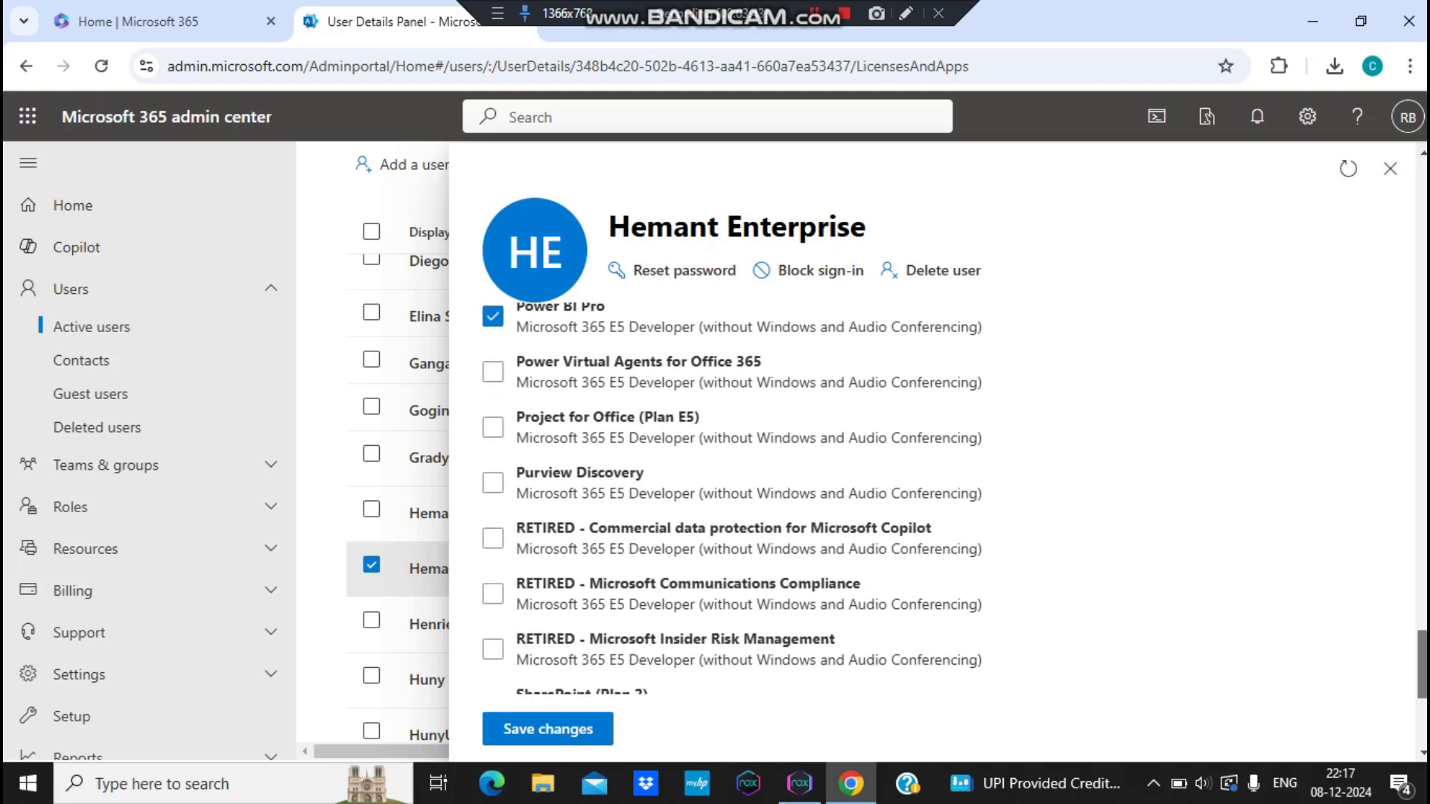
scroll(493, 475, down, 2)
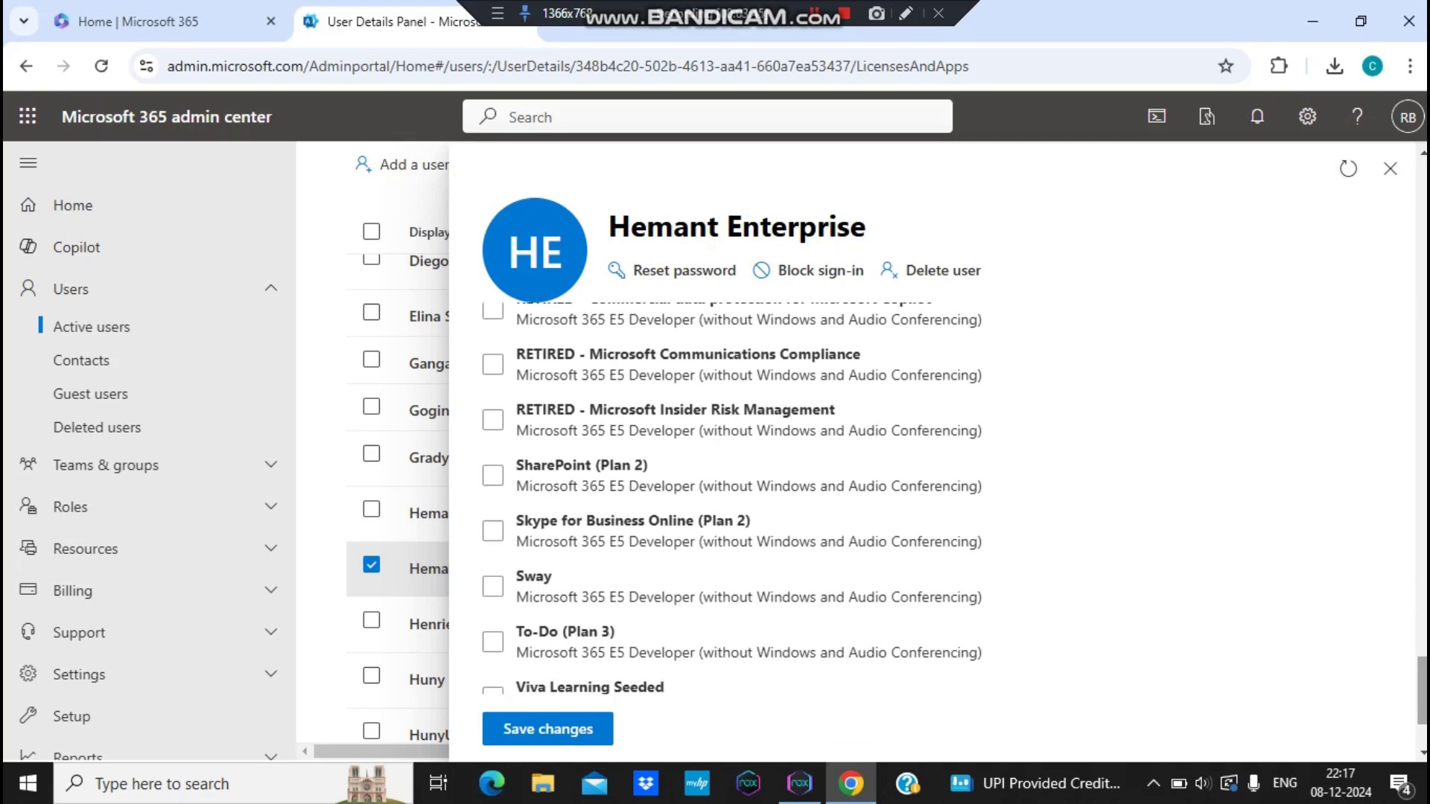
click(492, 475)
scroll(730, 514, down, 3)
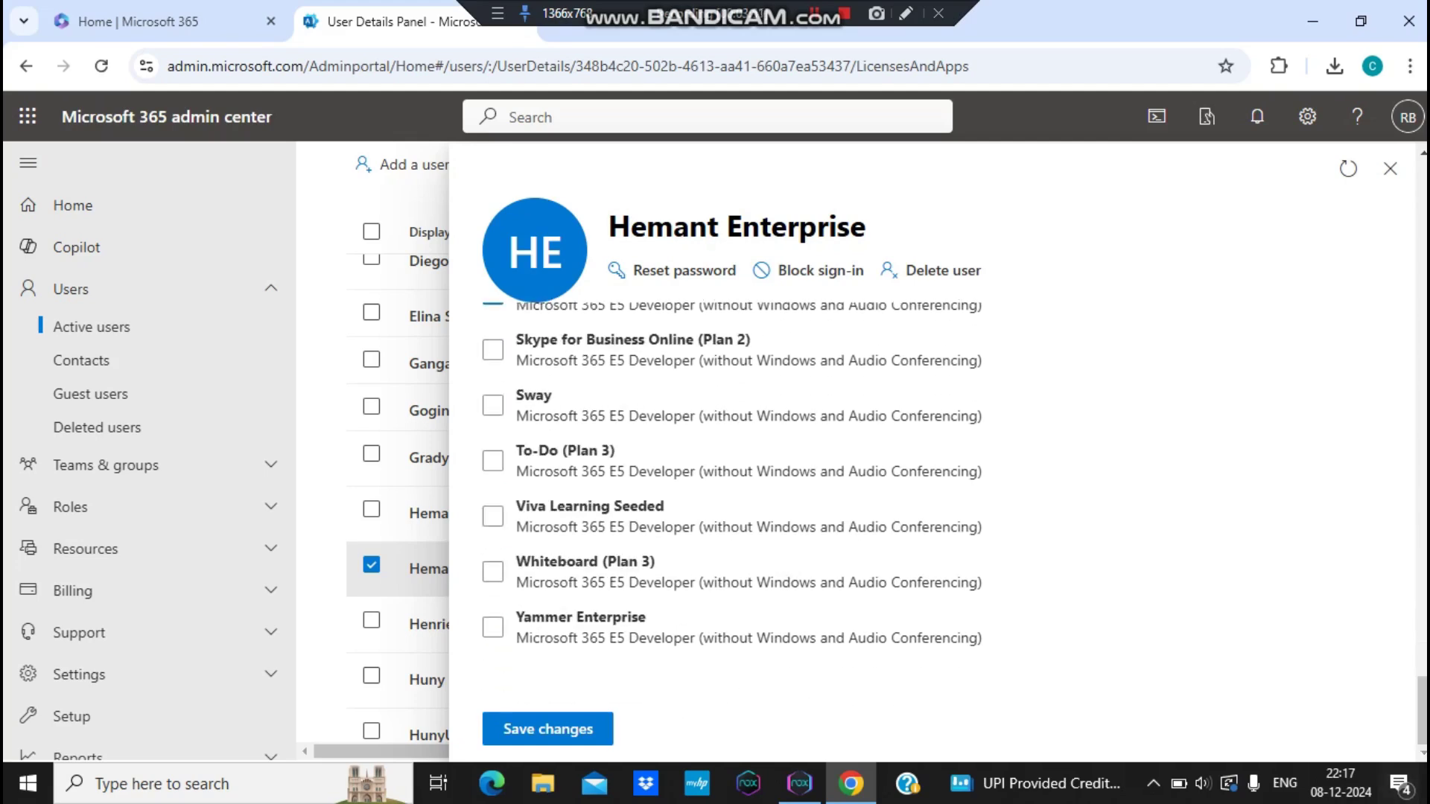
Step: Save the app changes, close the user details panel and reload Active users
click(547, 728)
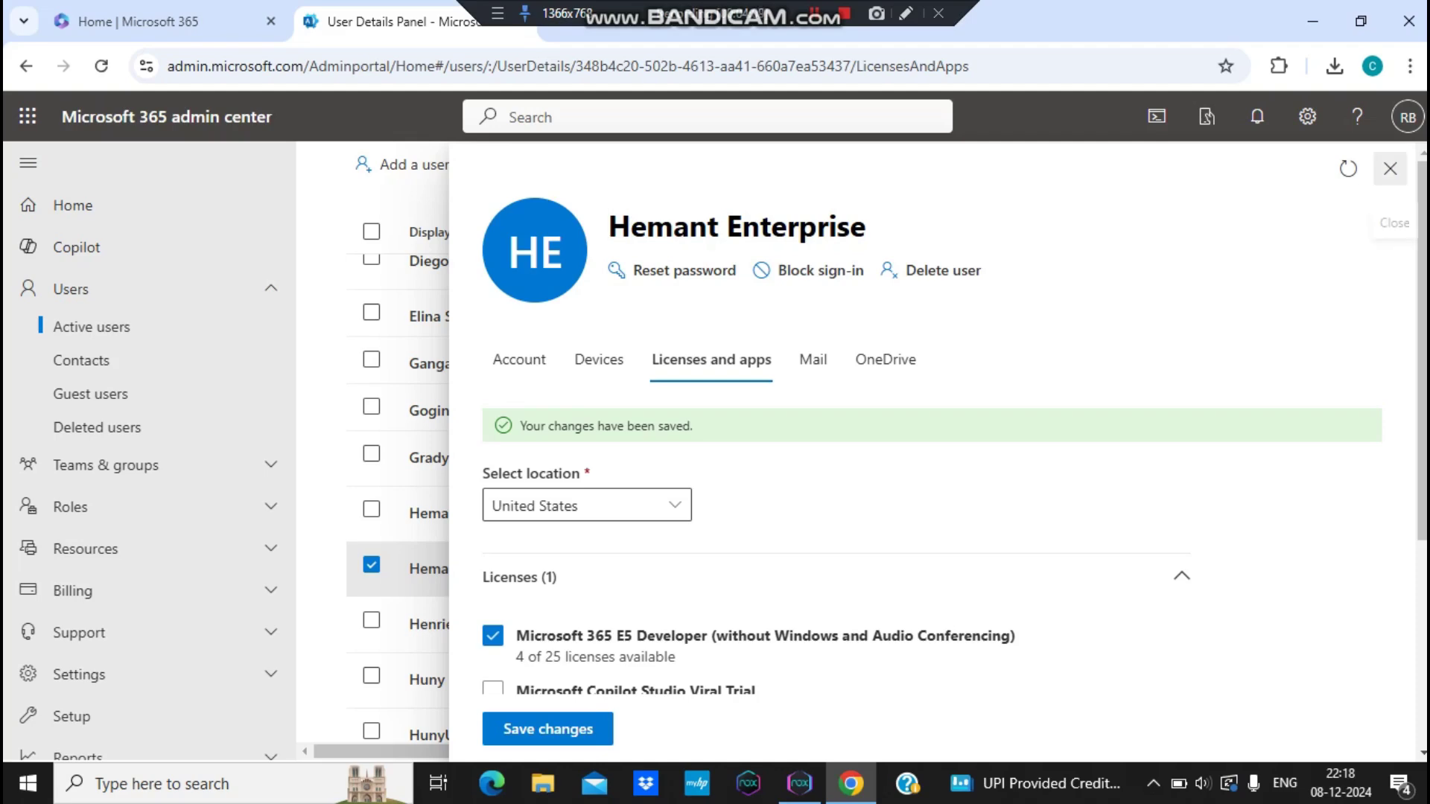
click(1390, 168)
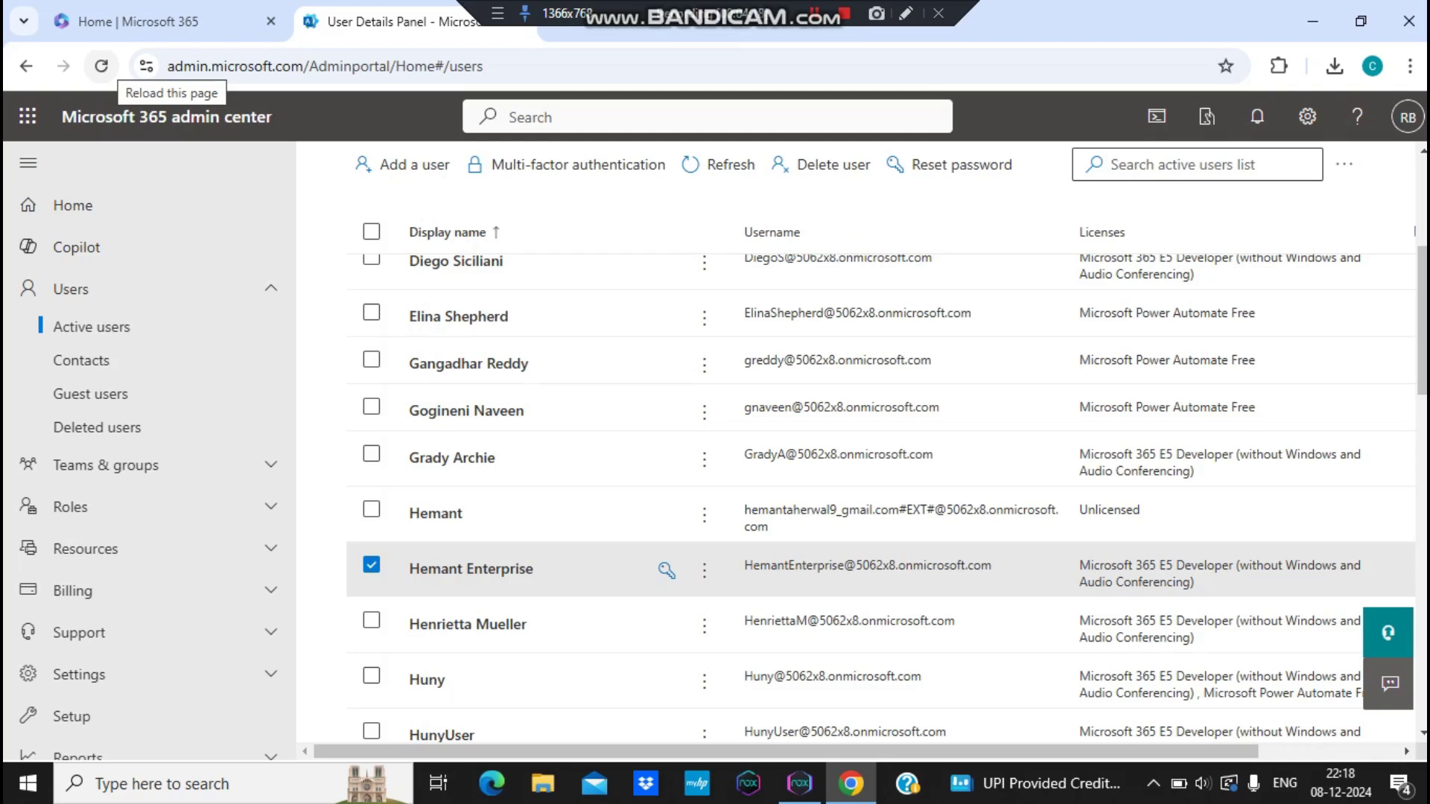
click(102, 65)
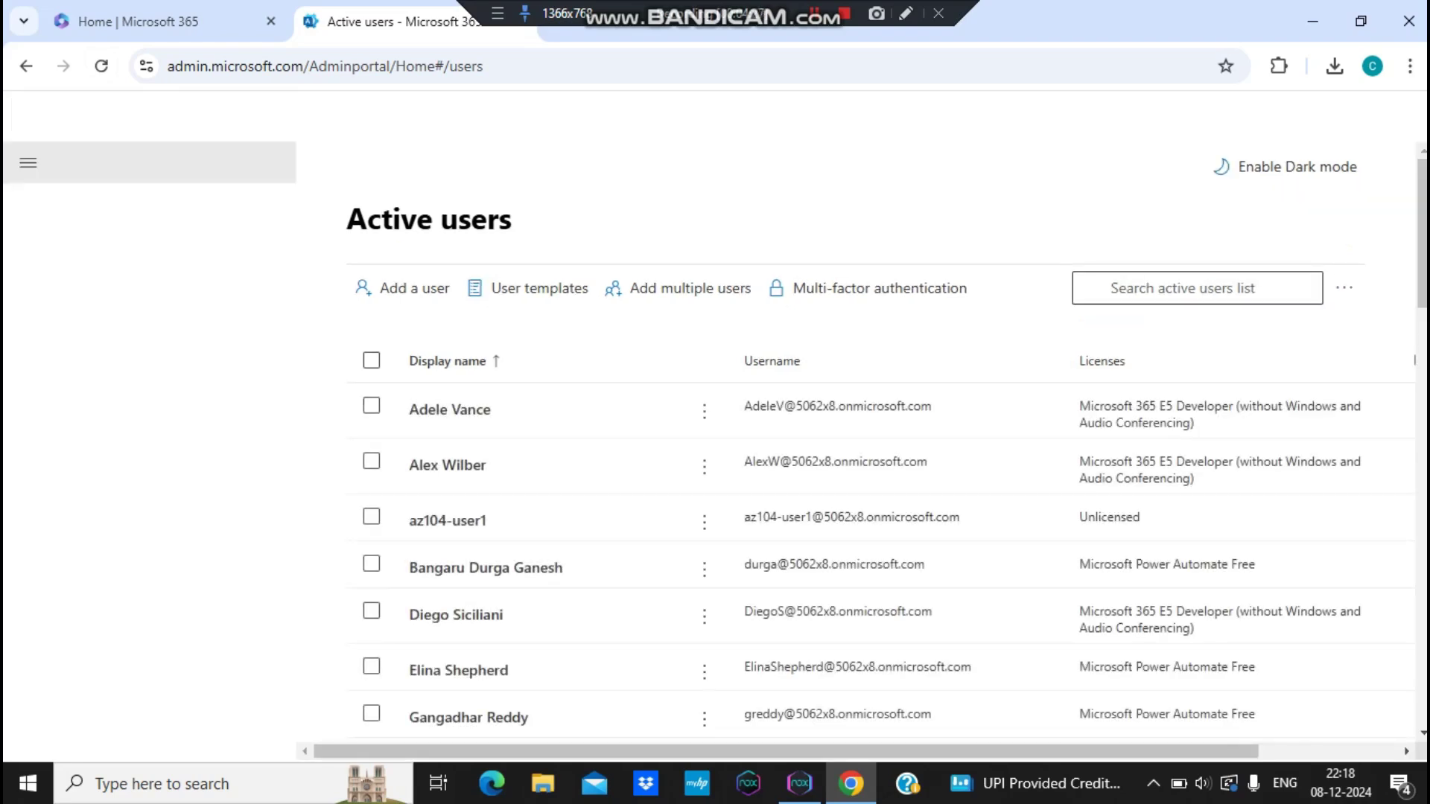
Step: Search the active users for 'hema', then clear the search to list everyone again
click(1197, 288)
text(hem)
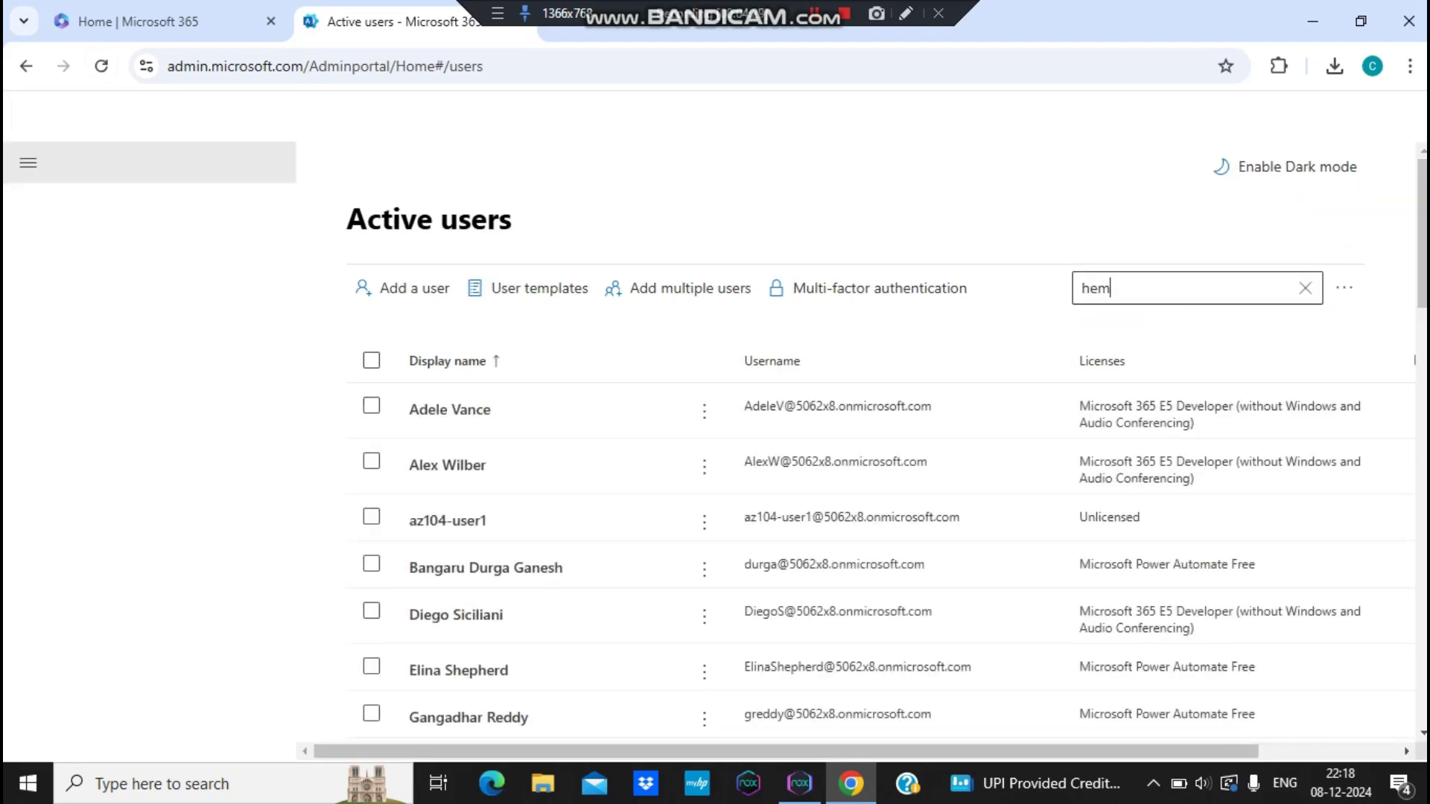
text(a)
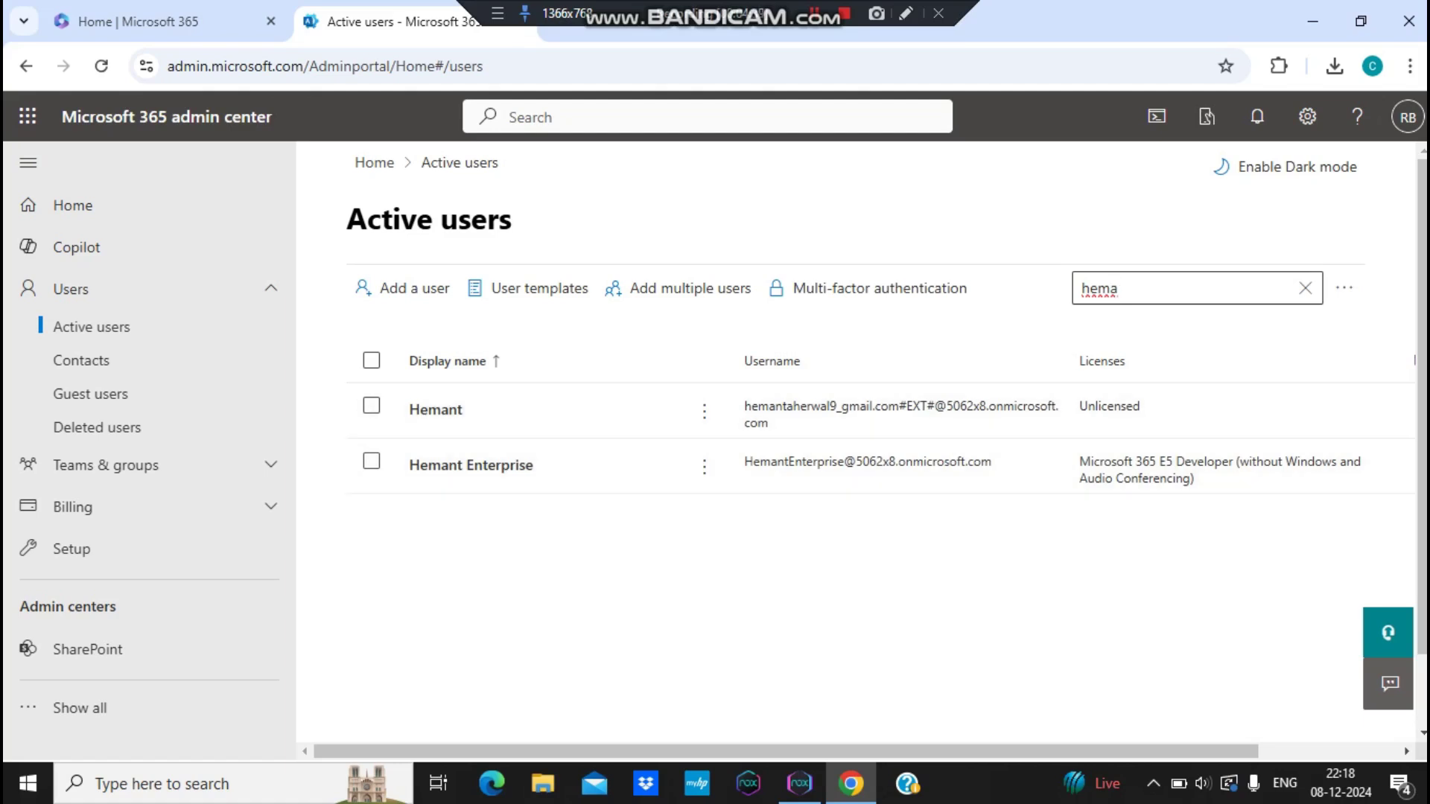
click(1305, 287)
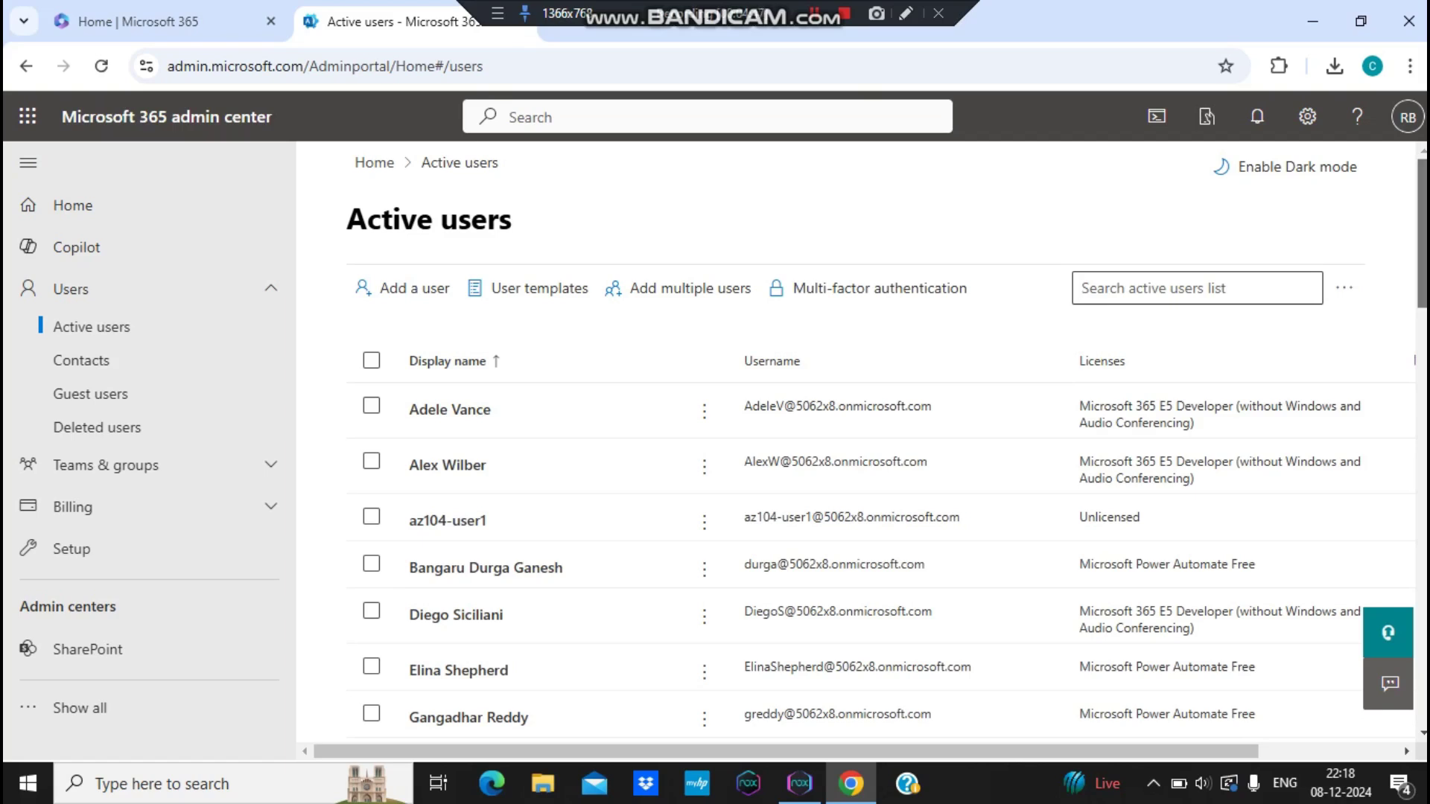
scroll(887, 443, down, 1)
Step: Scroll to the end of the users list and tick the unlicensed user second from the bottom
scroll(887, 440, down, 4)
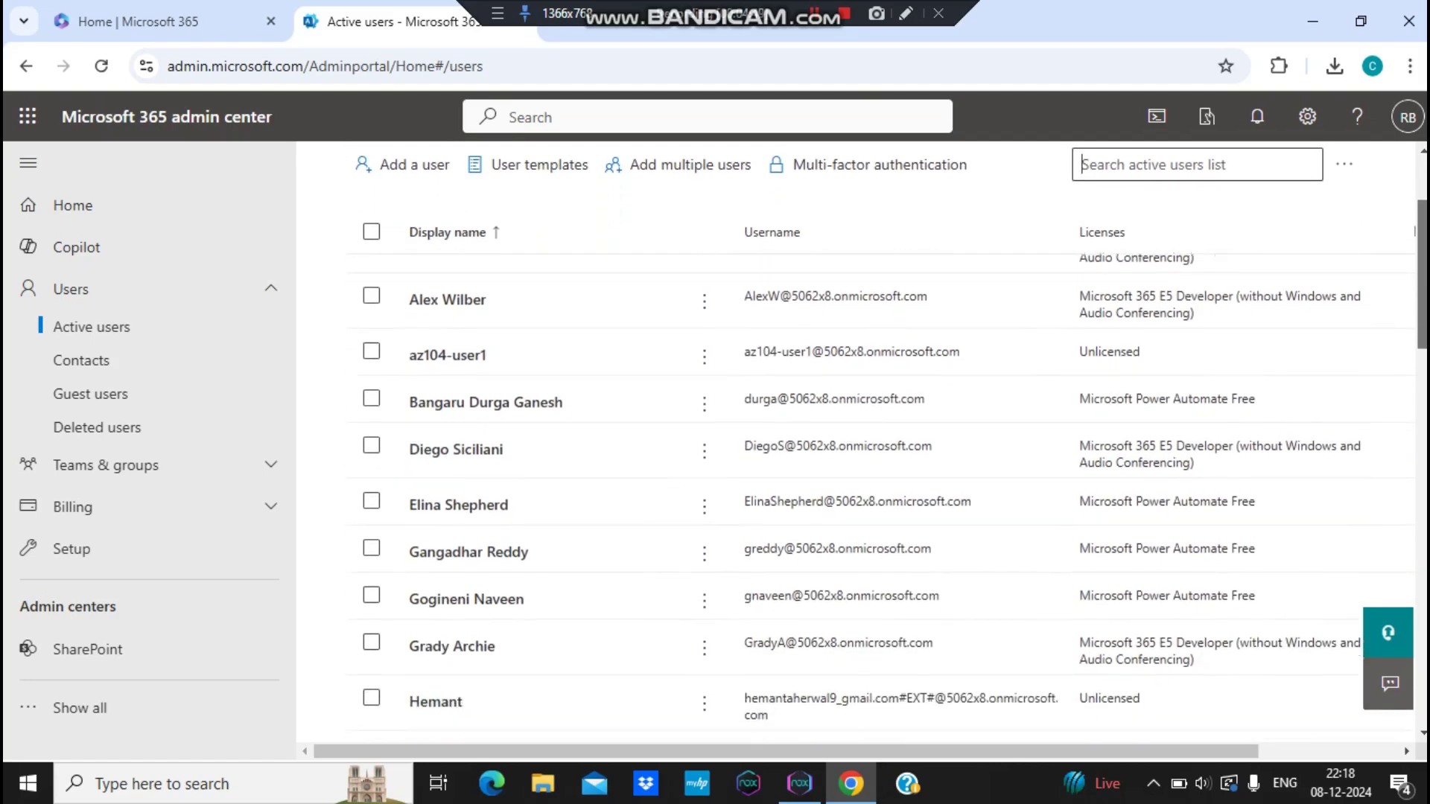
scroll(887, 440, down, 5)
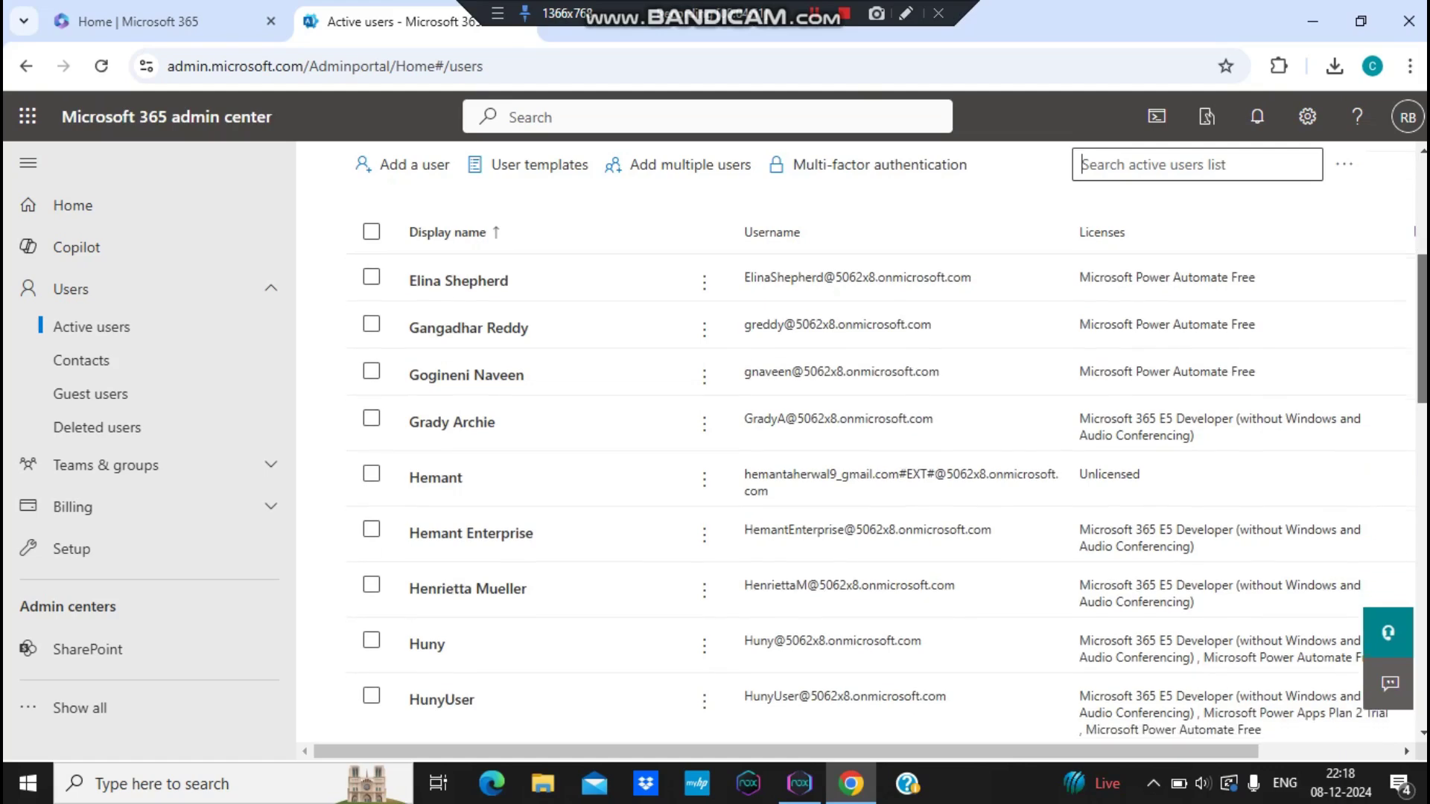
scroll(887, 566, down, 10)
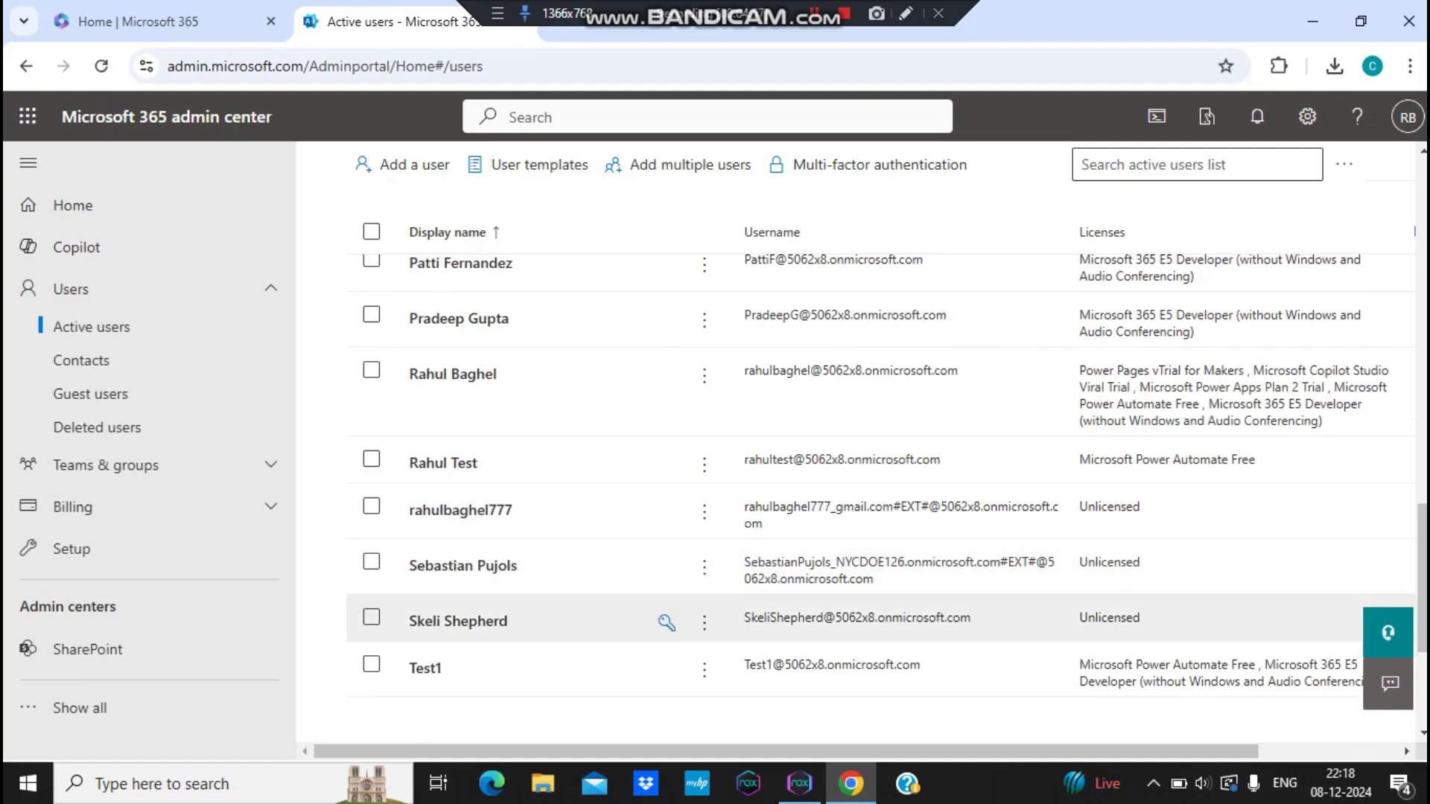
click(371, 617)
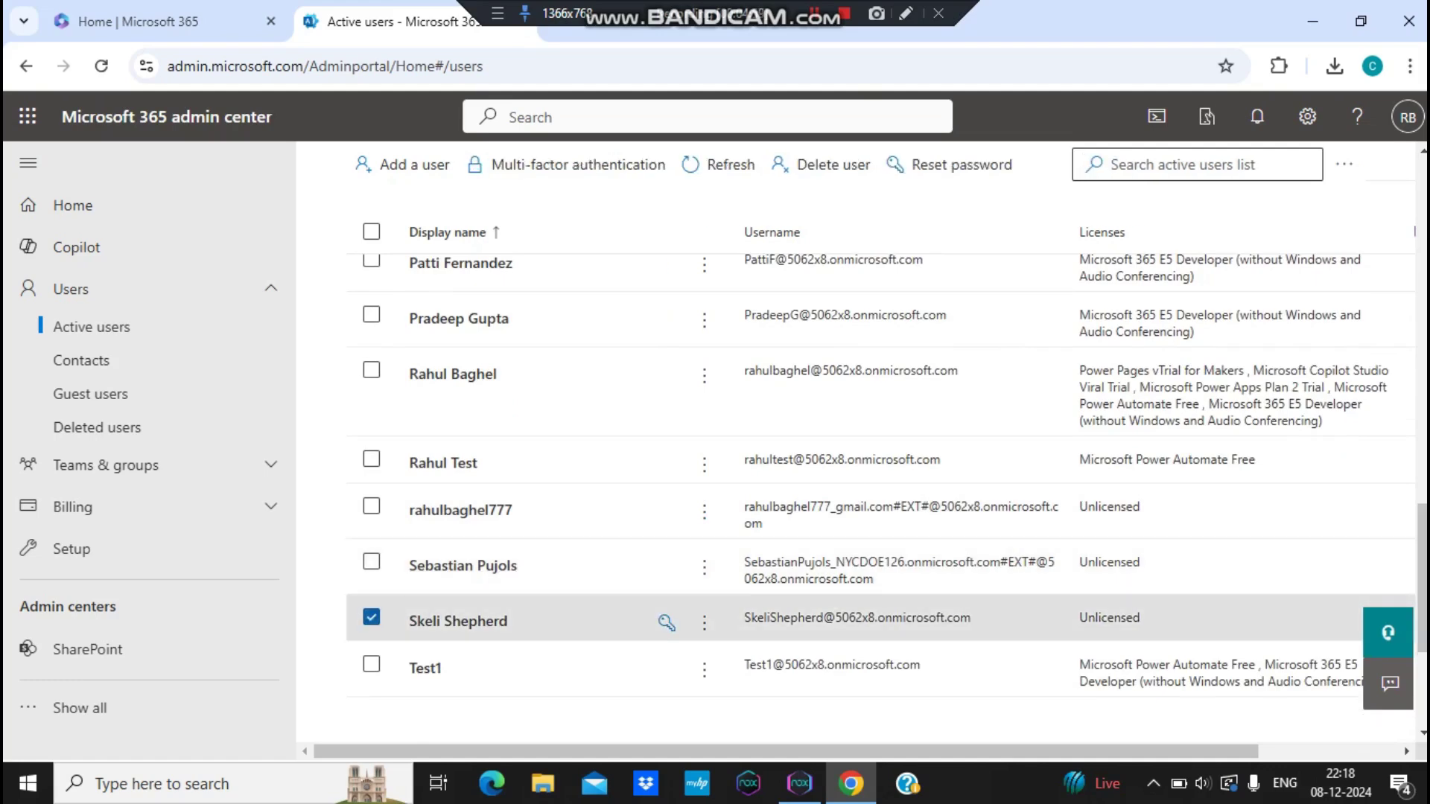
Step: Untick that unlicensed user and select the two test accounts instead
scroll(886, 465, down, 2)
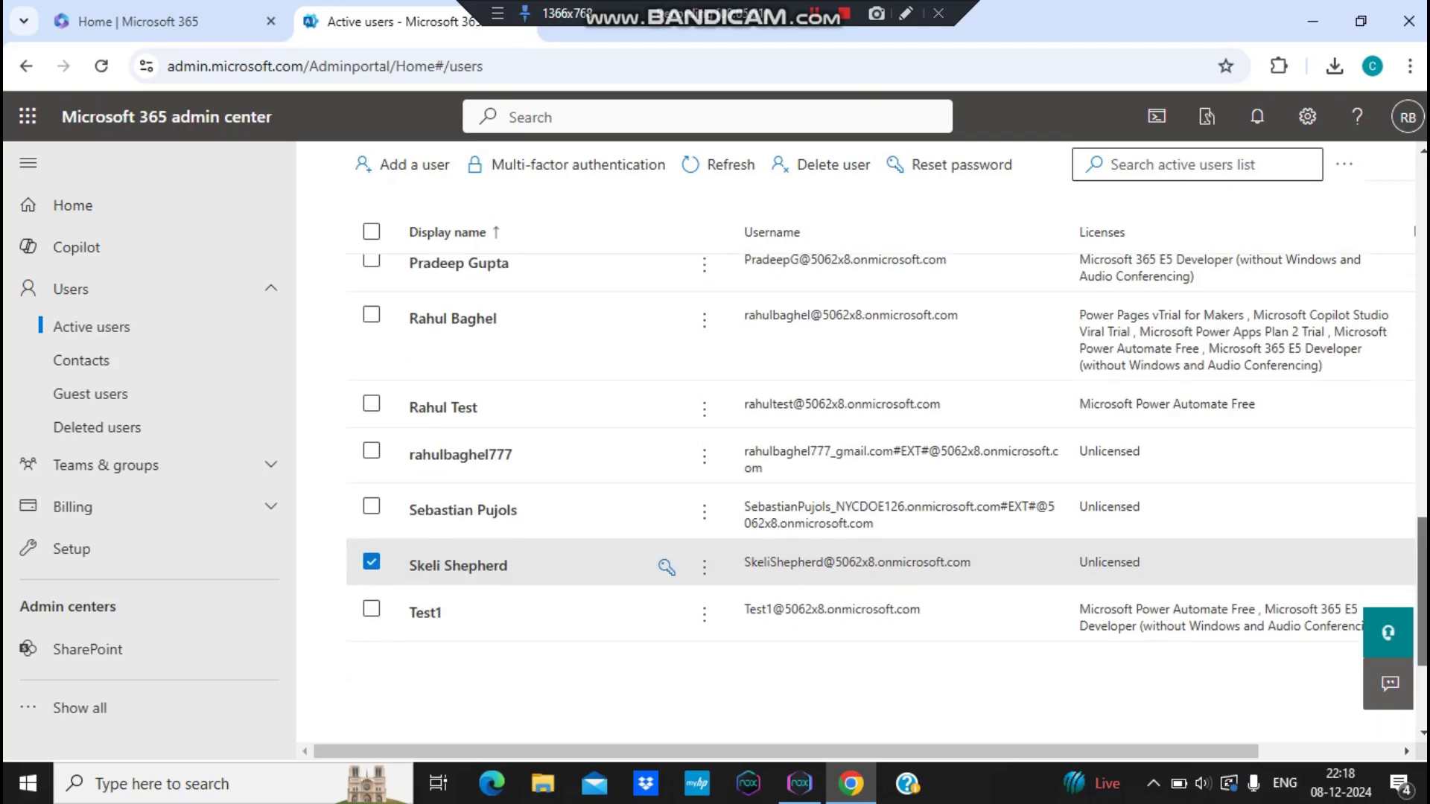
scroll(886, 465, up, 2)
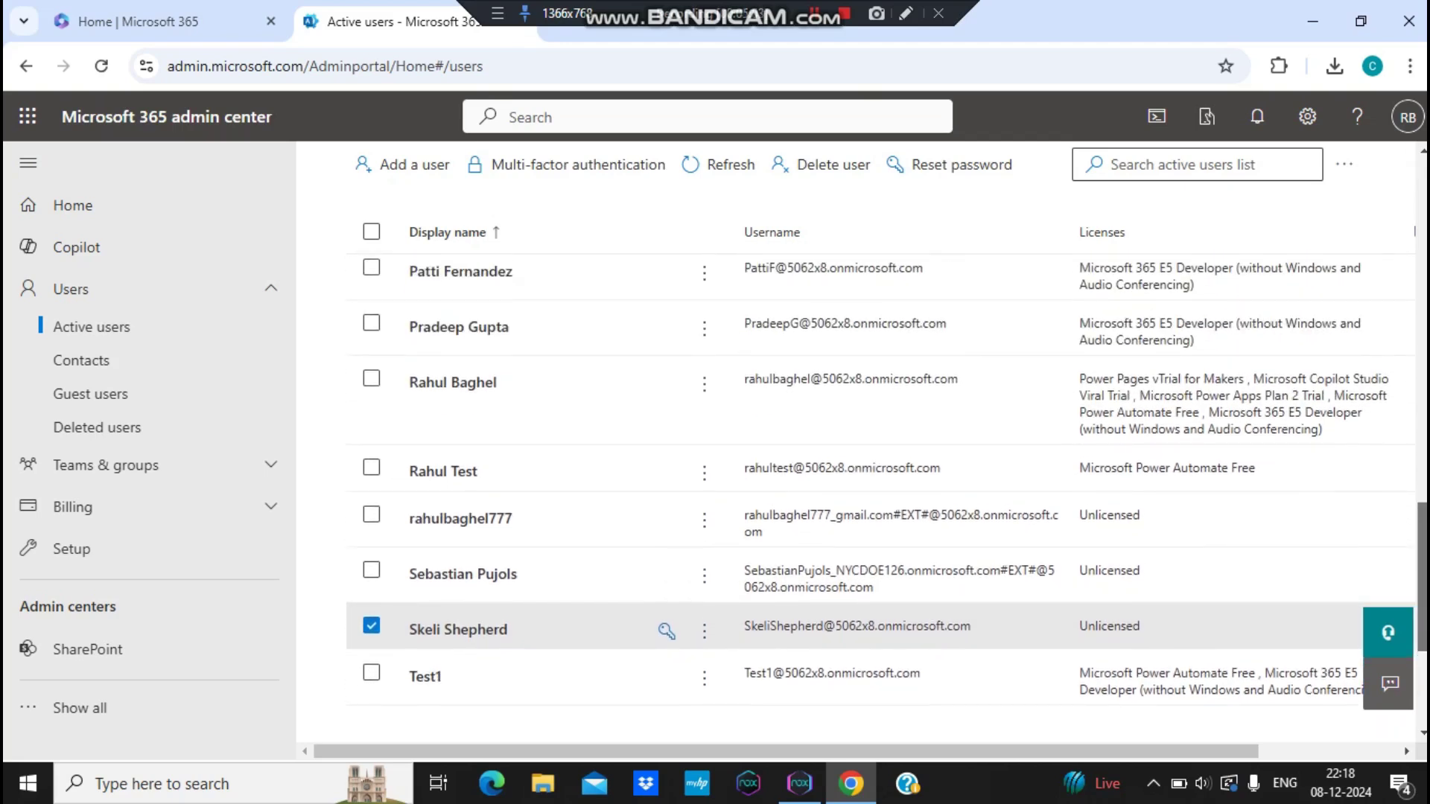
scroll(887, 490, up, 2)
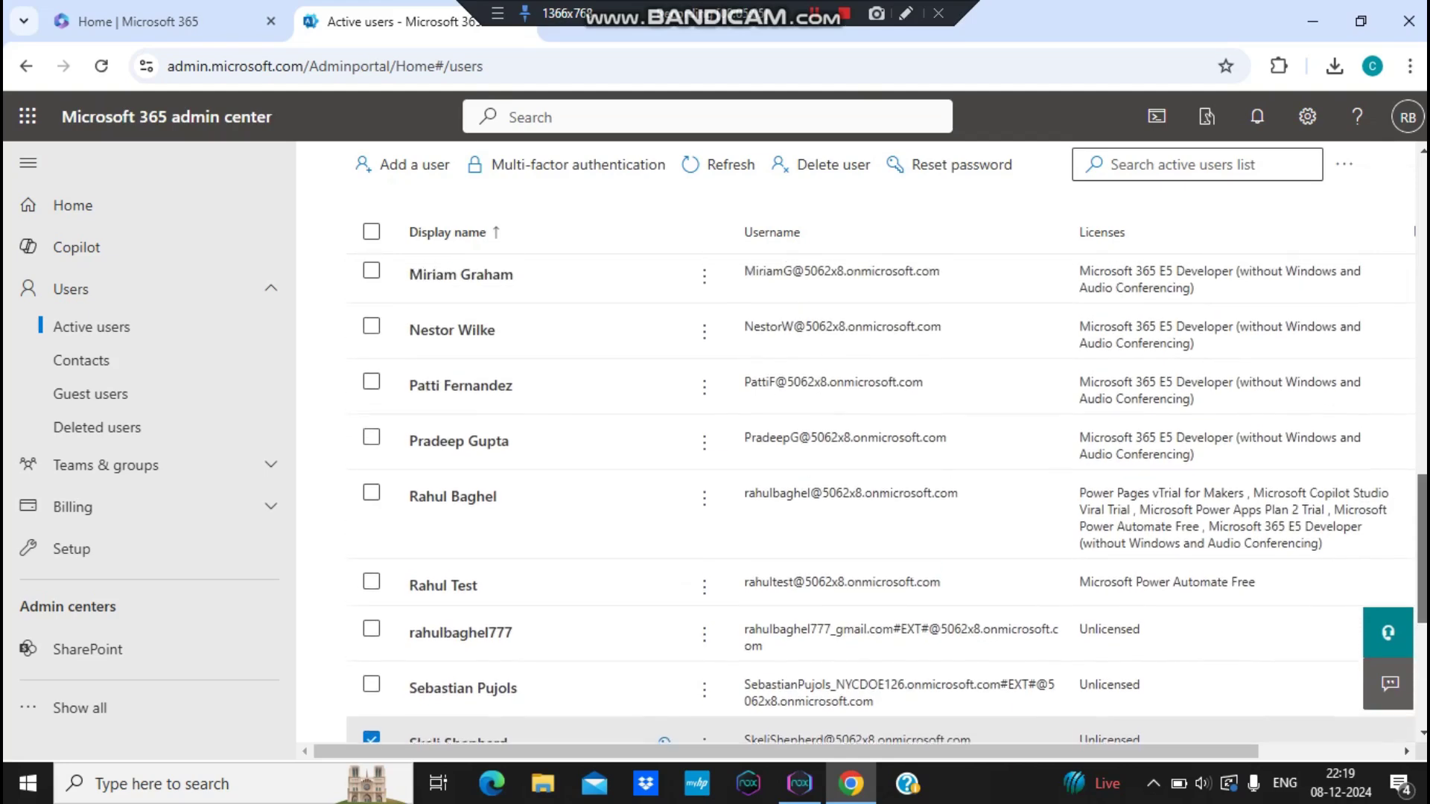
scroll(886, 490, up, 2)
scroll(886, 490, down, 3)
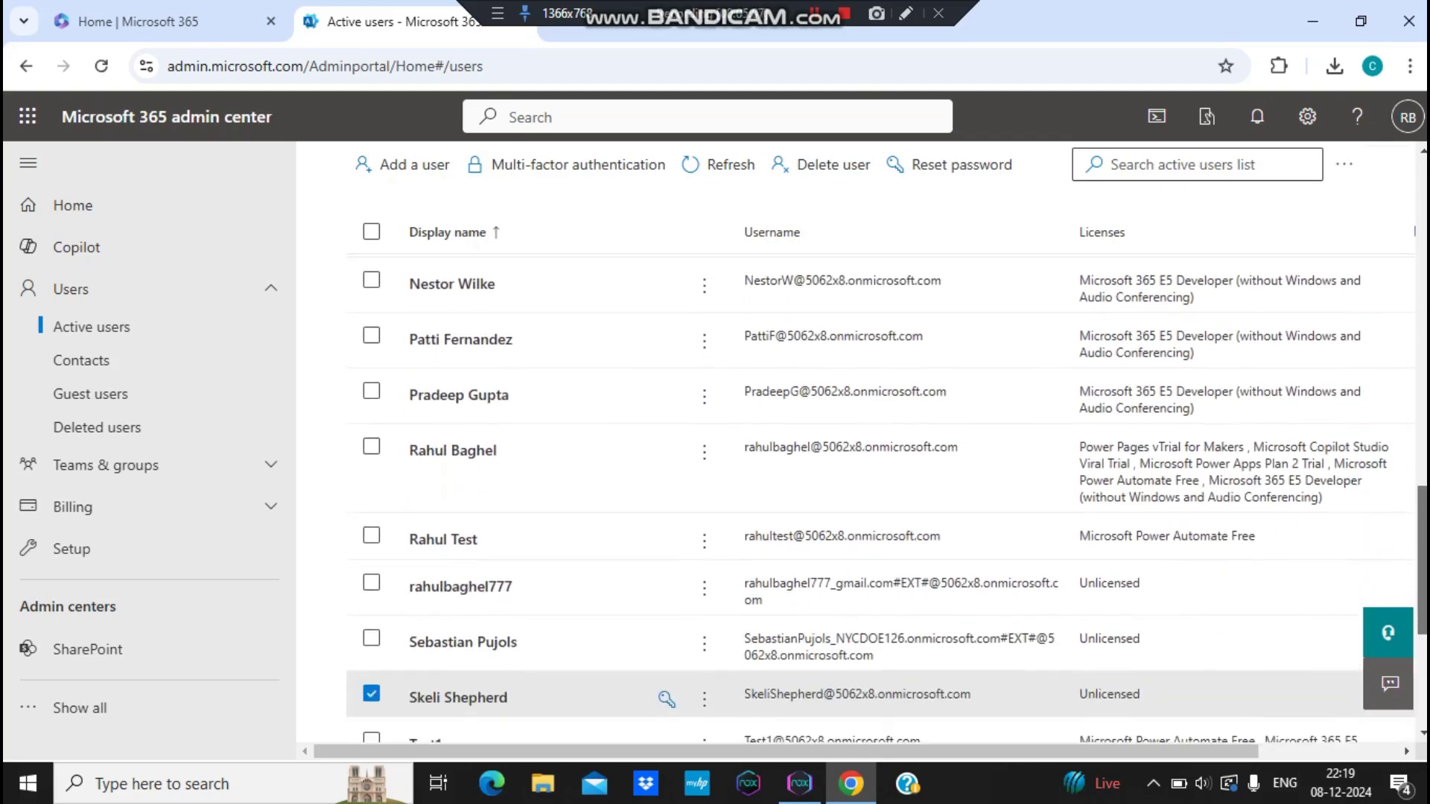
scroll(886, 490, down, 1)
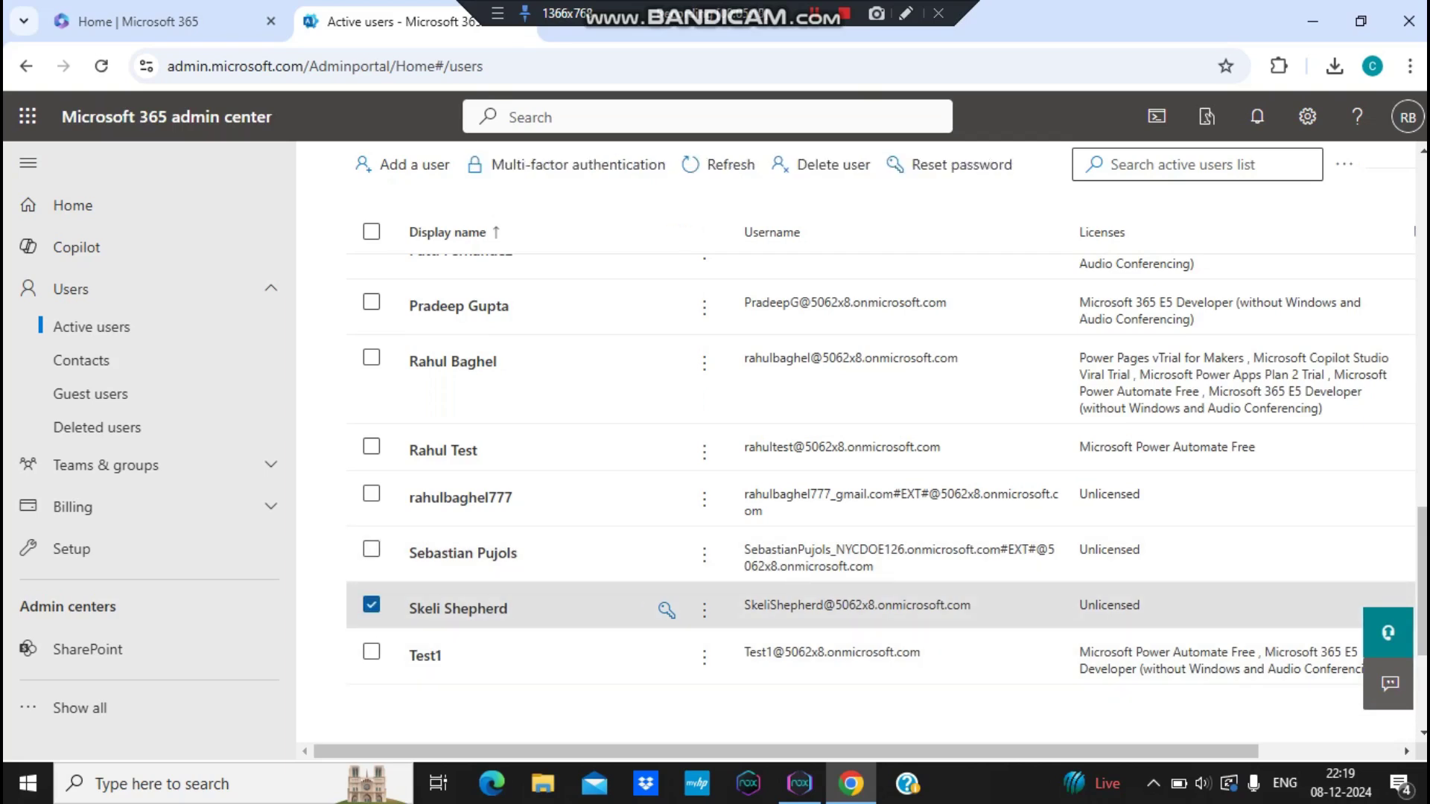
click(370, 605)
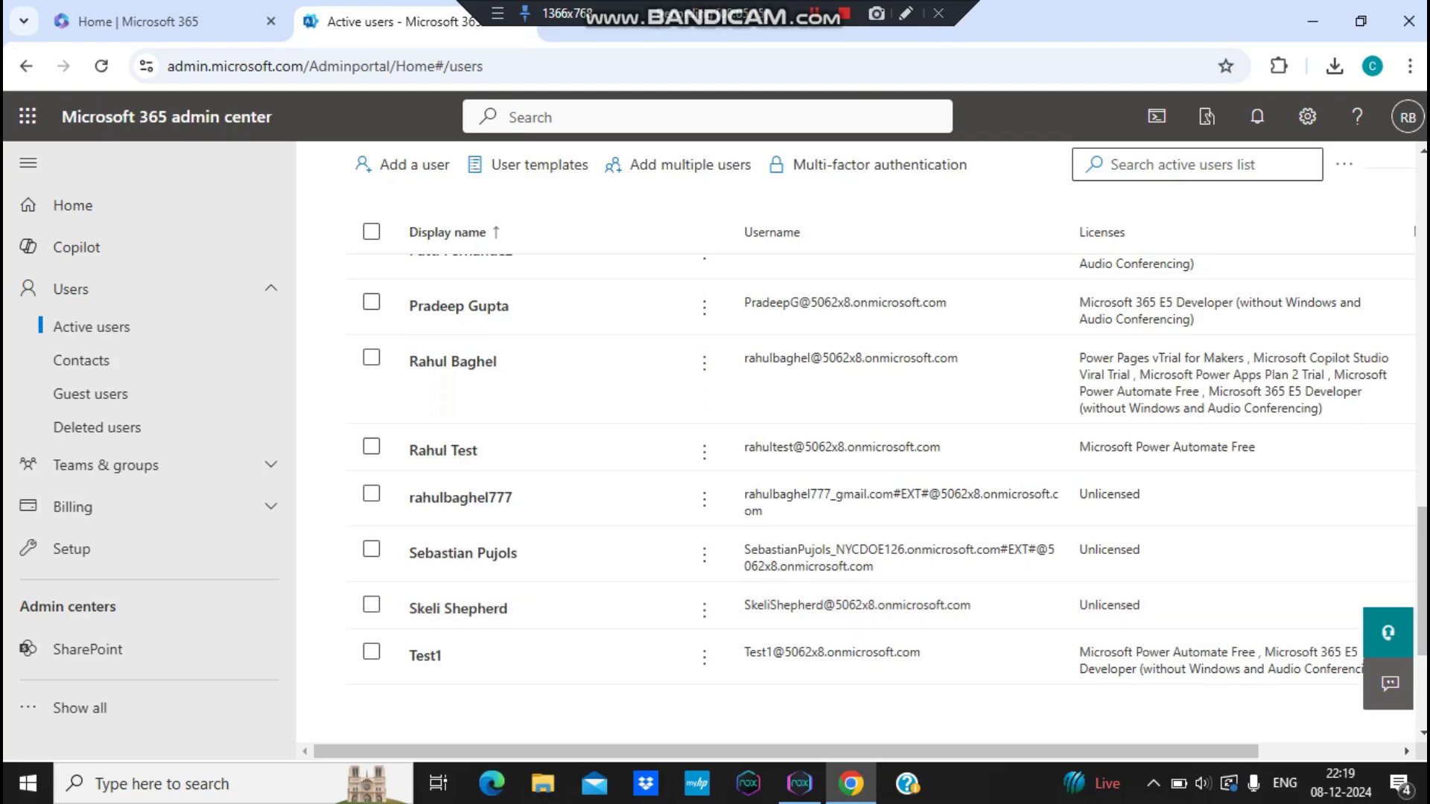
click(370, 651)
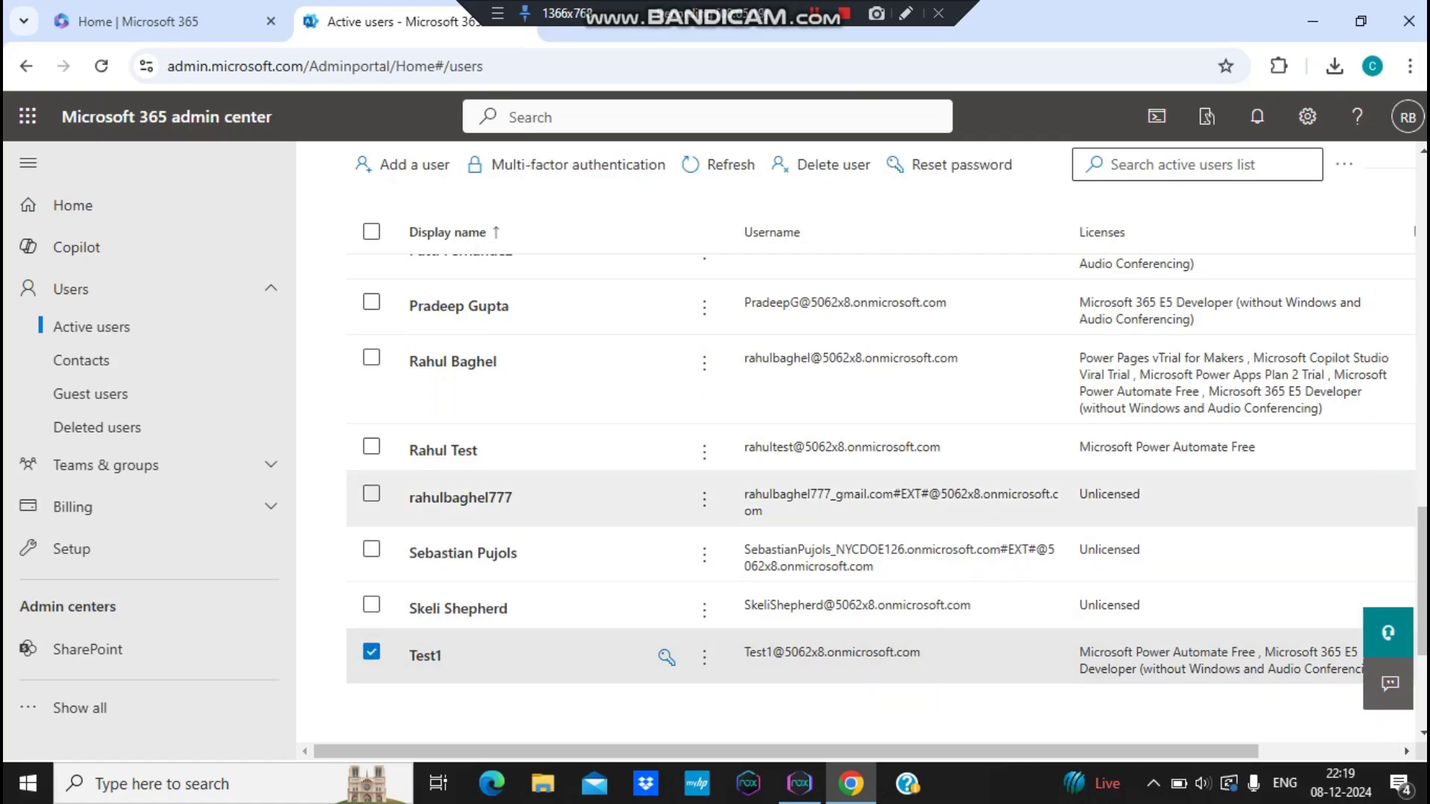
click(371, 446)
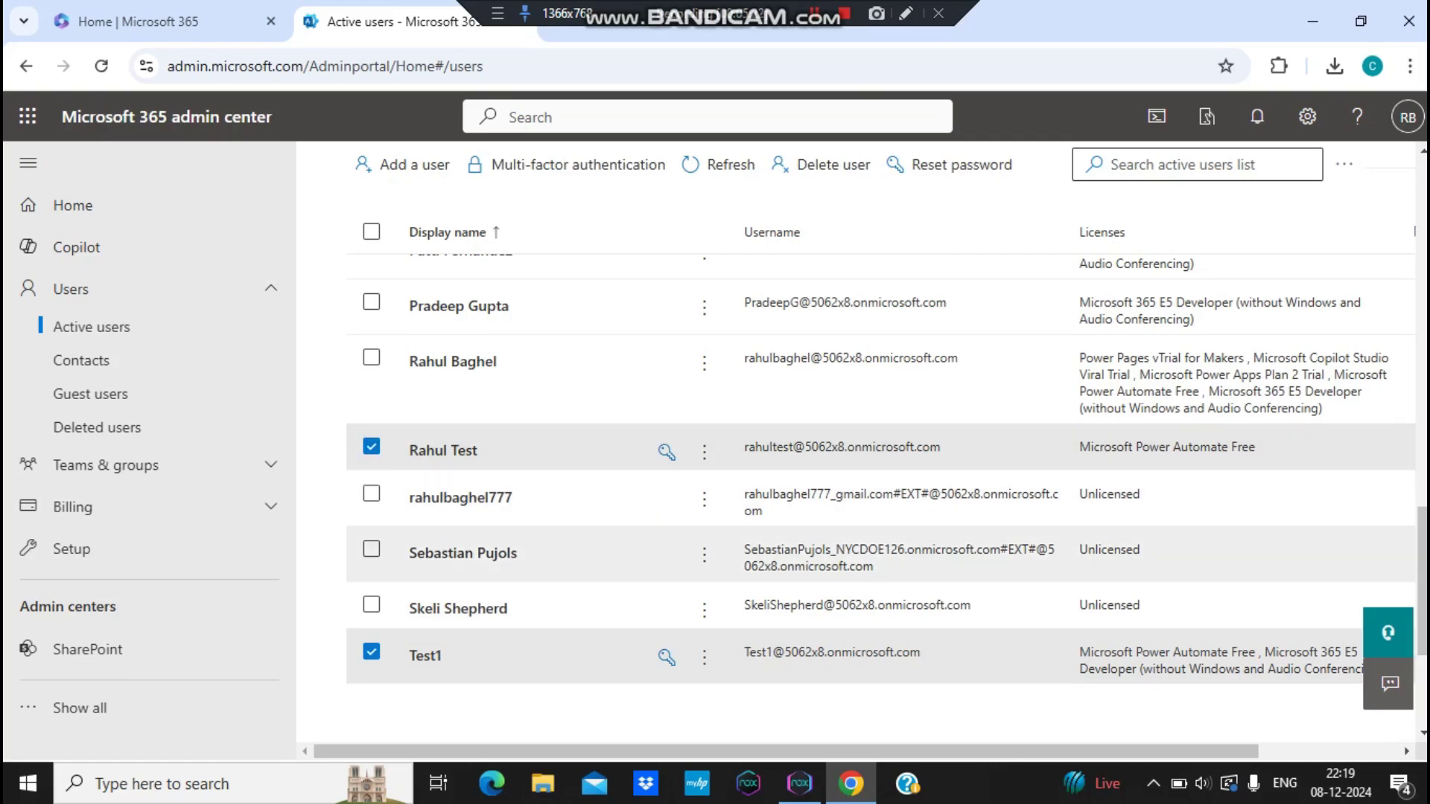
scroll(879, 462, up, 2)
Step: Tick the Power Apps trial user, an E5 plus Power Automate Free user, and the enterprise account
scroll(879, 461, up, 3)
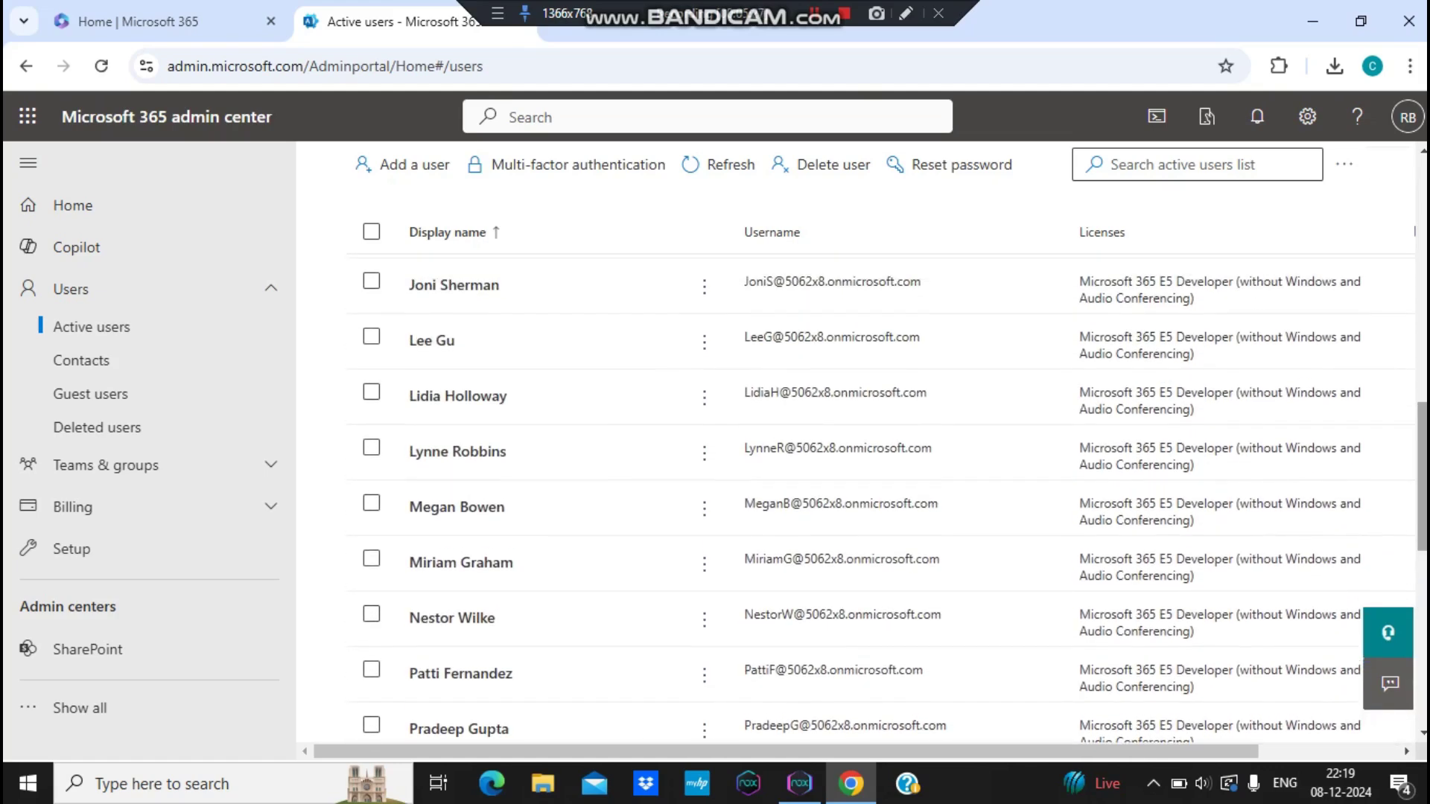
scroll(879, 462, up, 4)
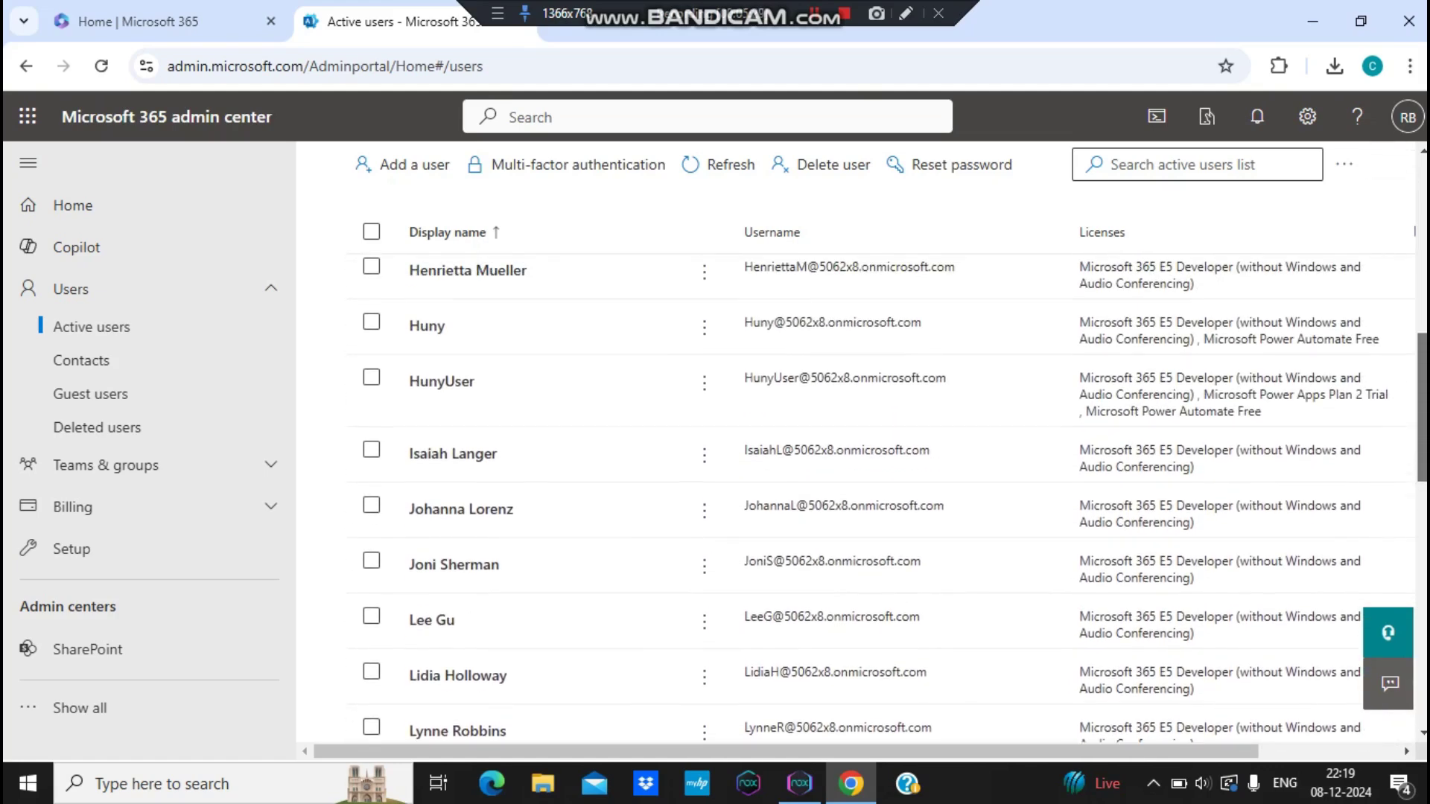
scroll(878, 454, up, 1)
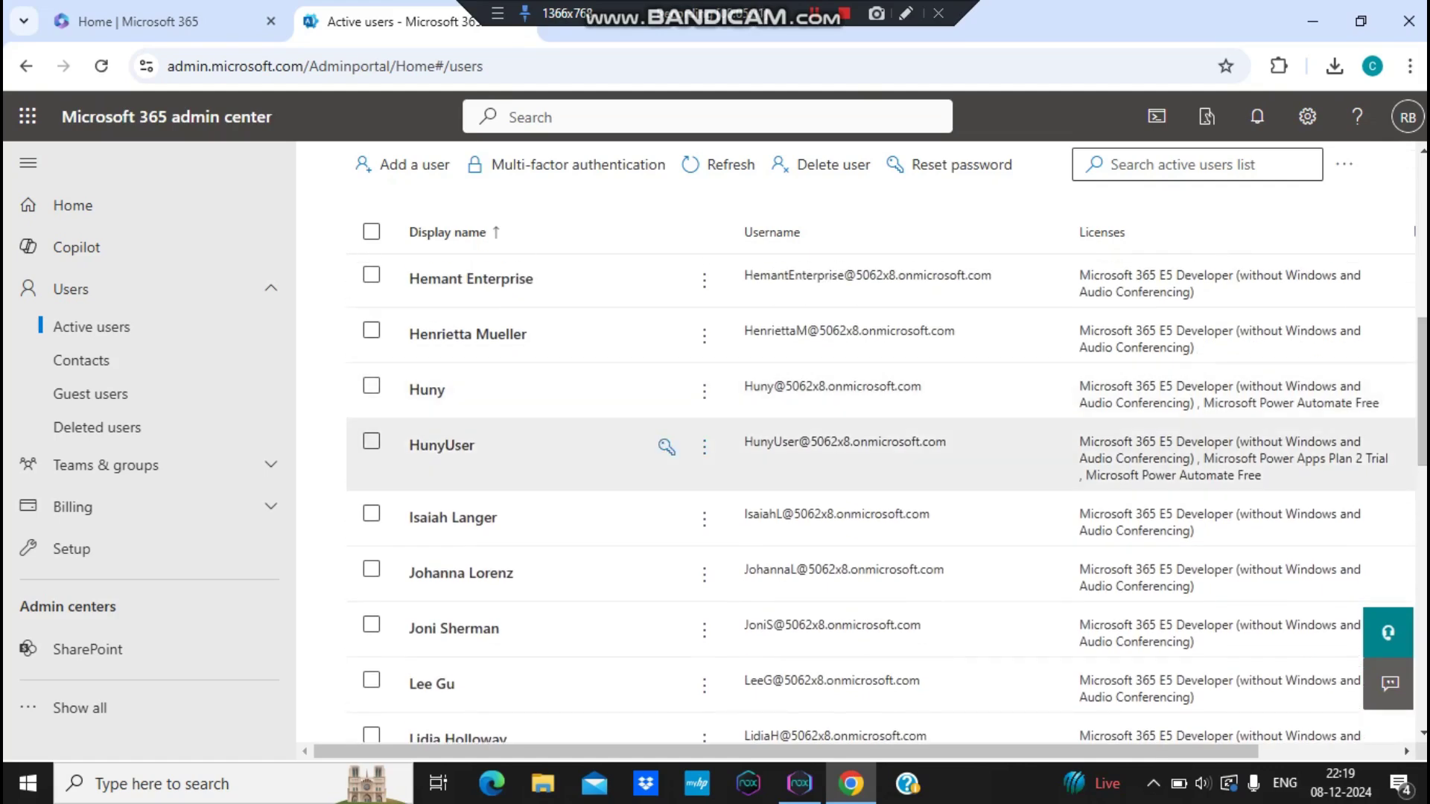
click(371, 442)
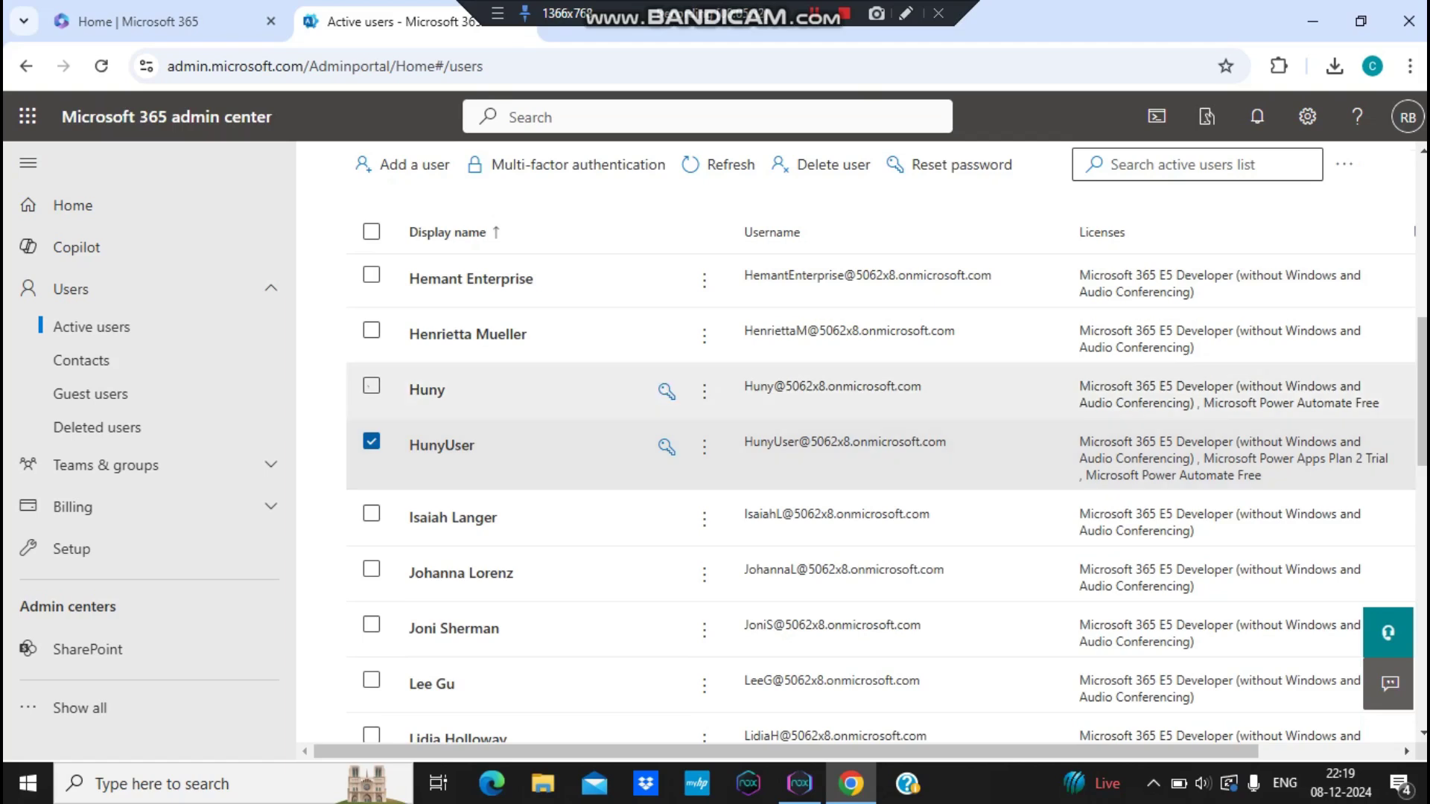
click(371, 385)
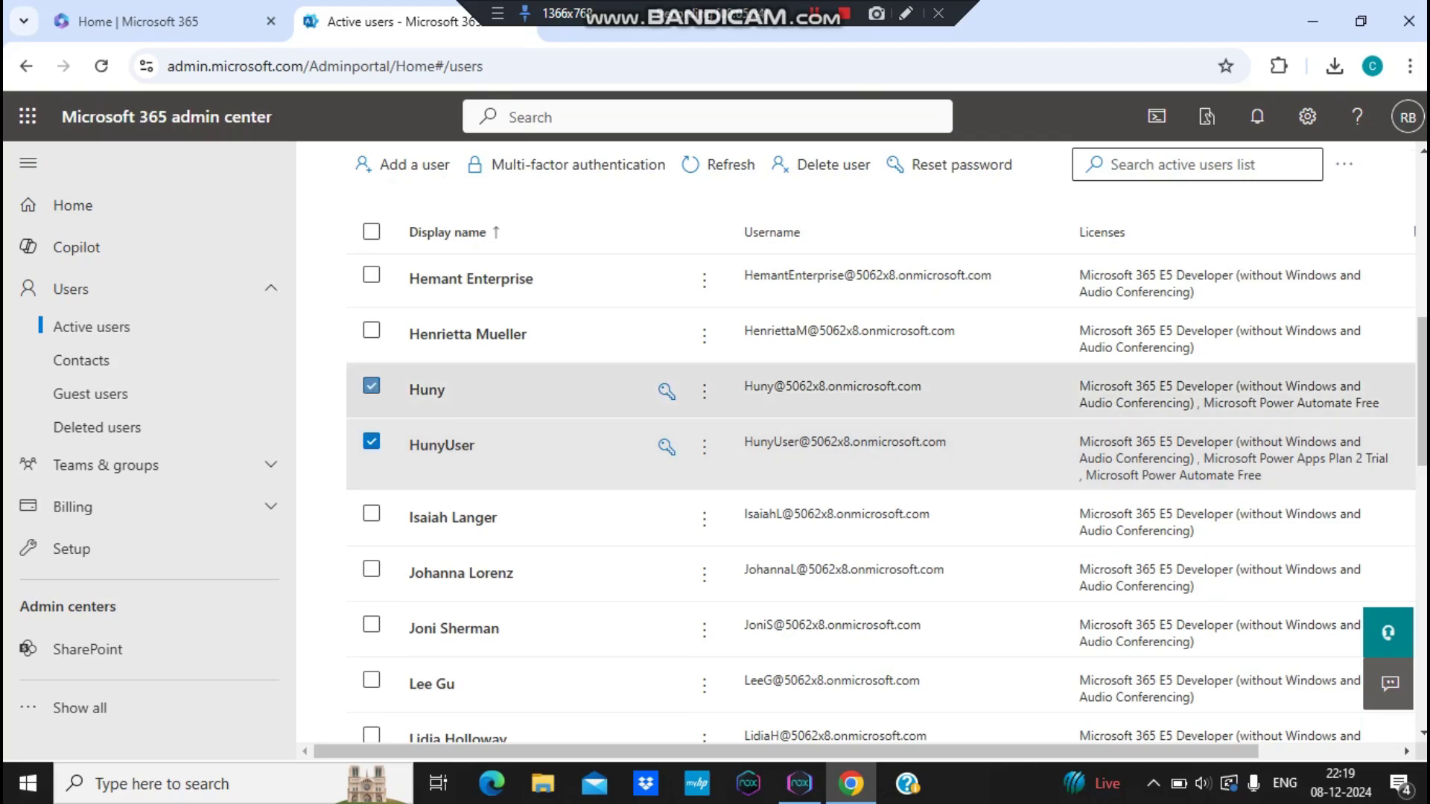
click(371, 275)
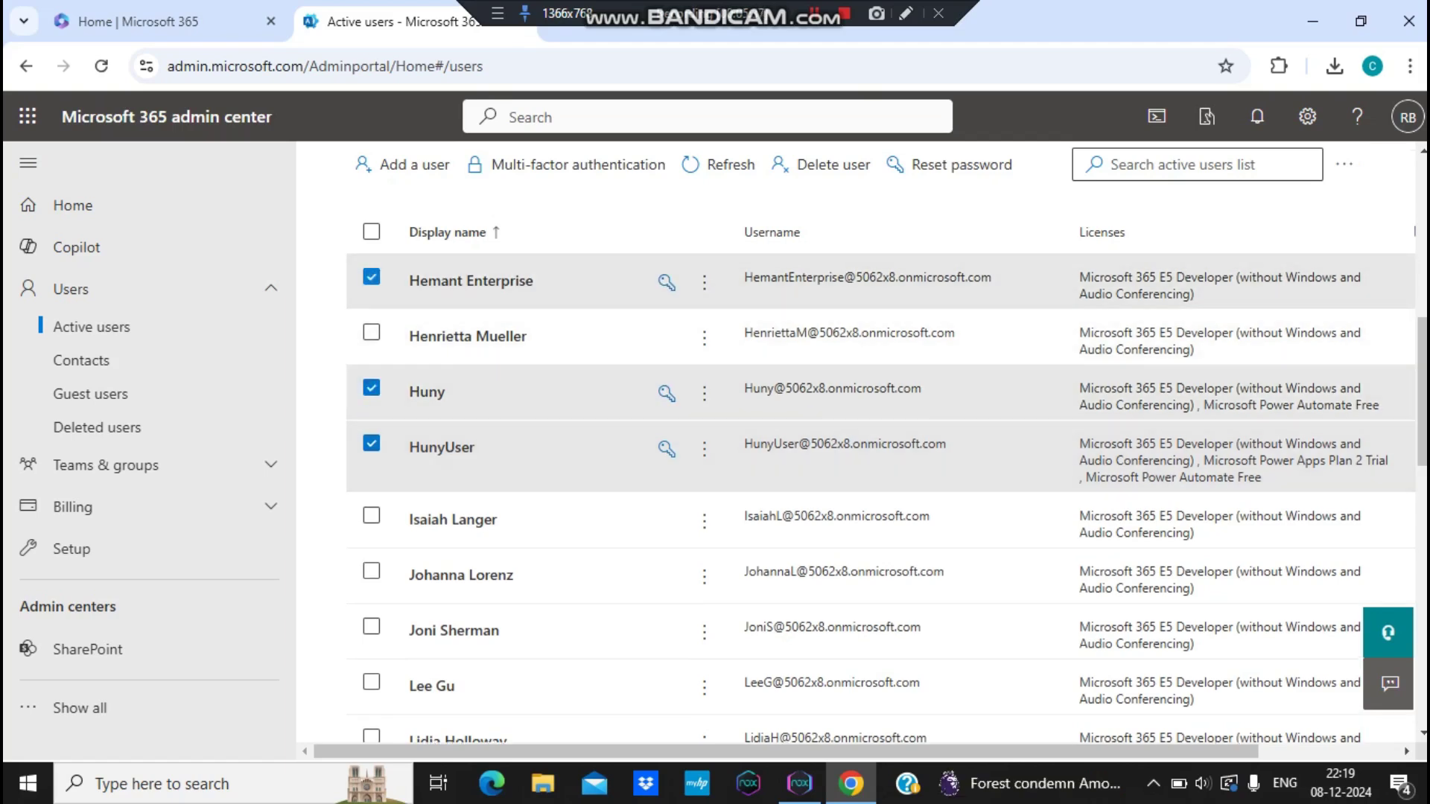
Step: Tick four more Power Automate Free users higher in the list
scroll(879, 499, up, 5)
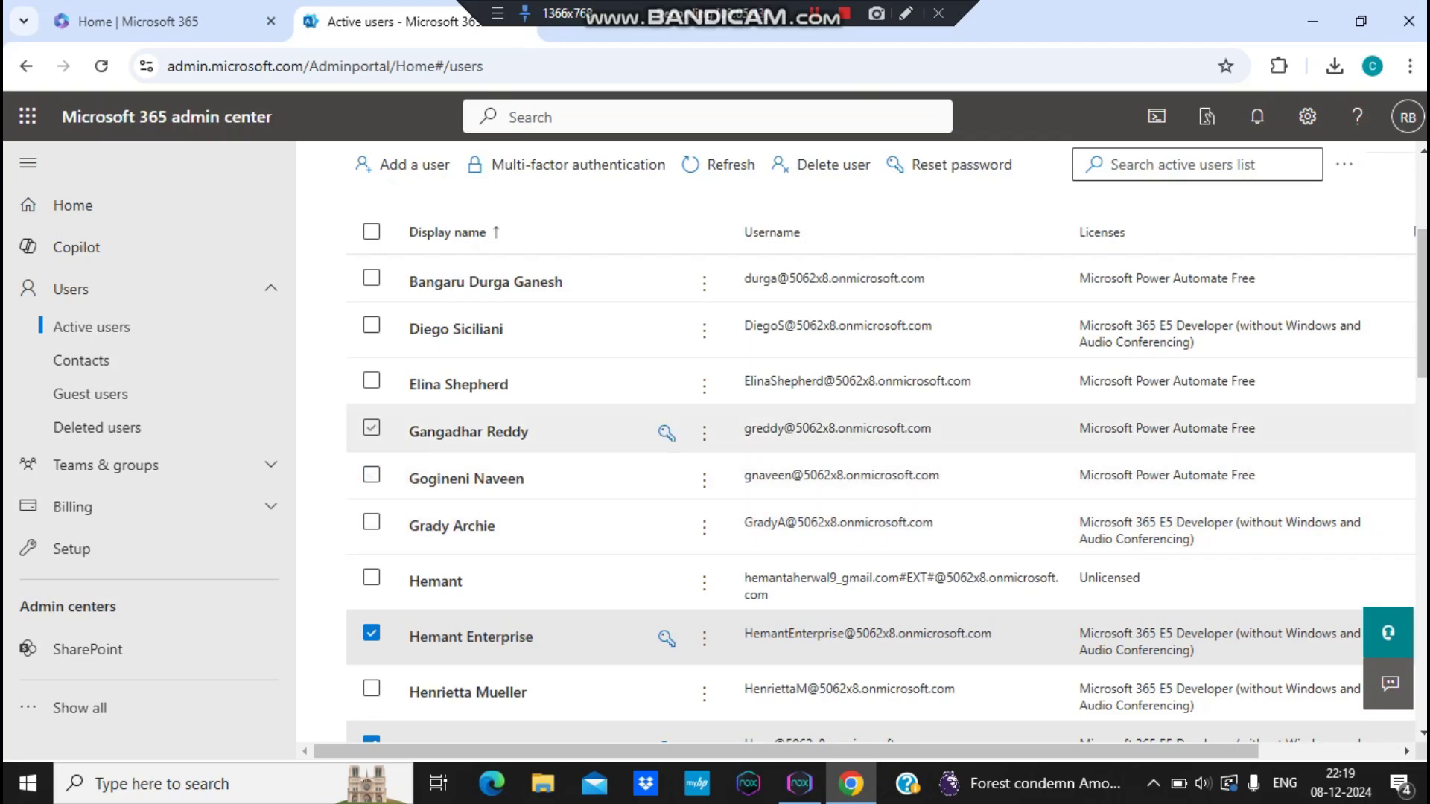
click(371, 427)
click(371, 474)
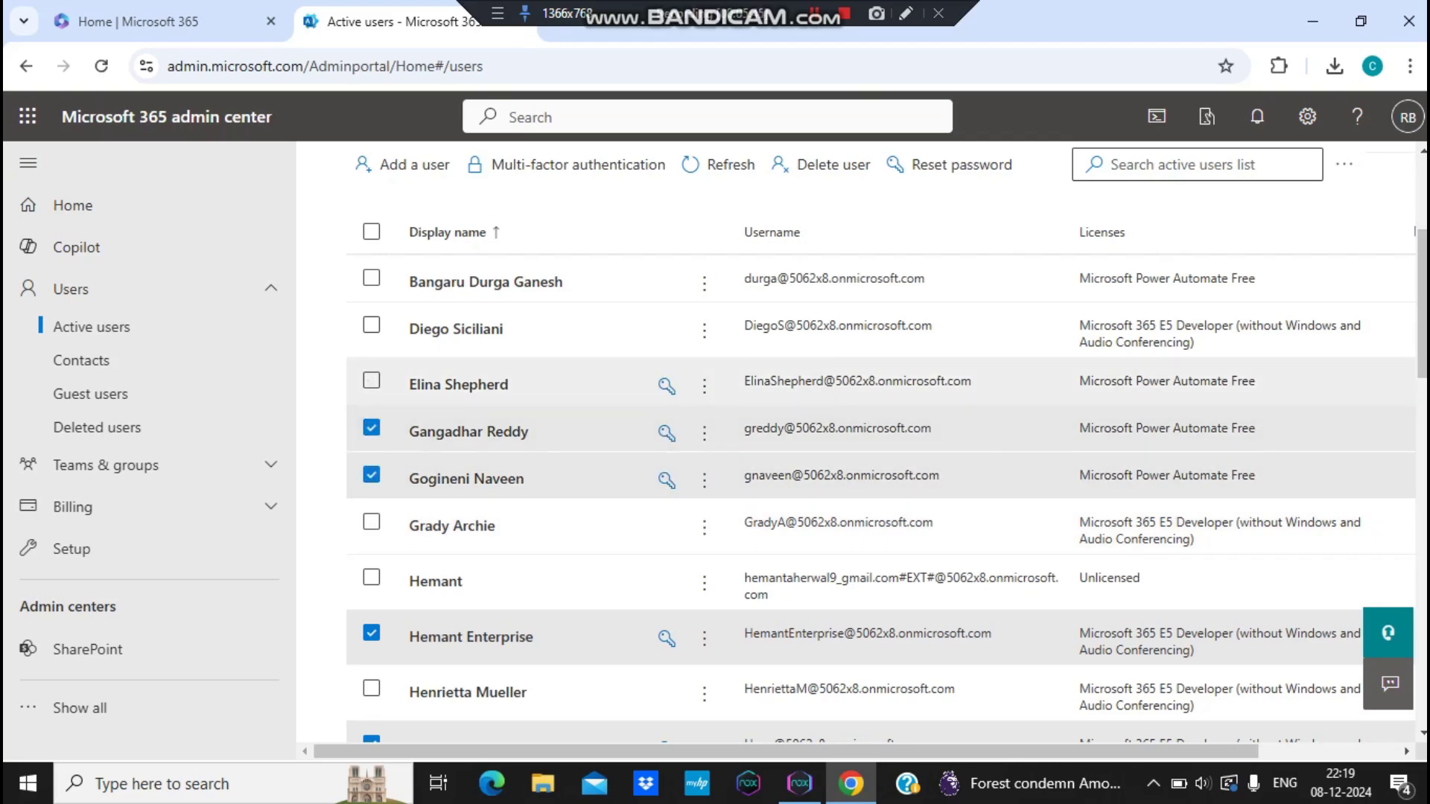
click(371, 380)
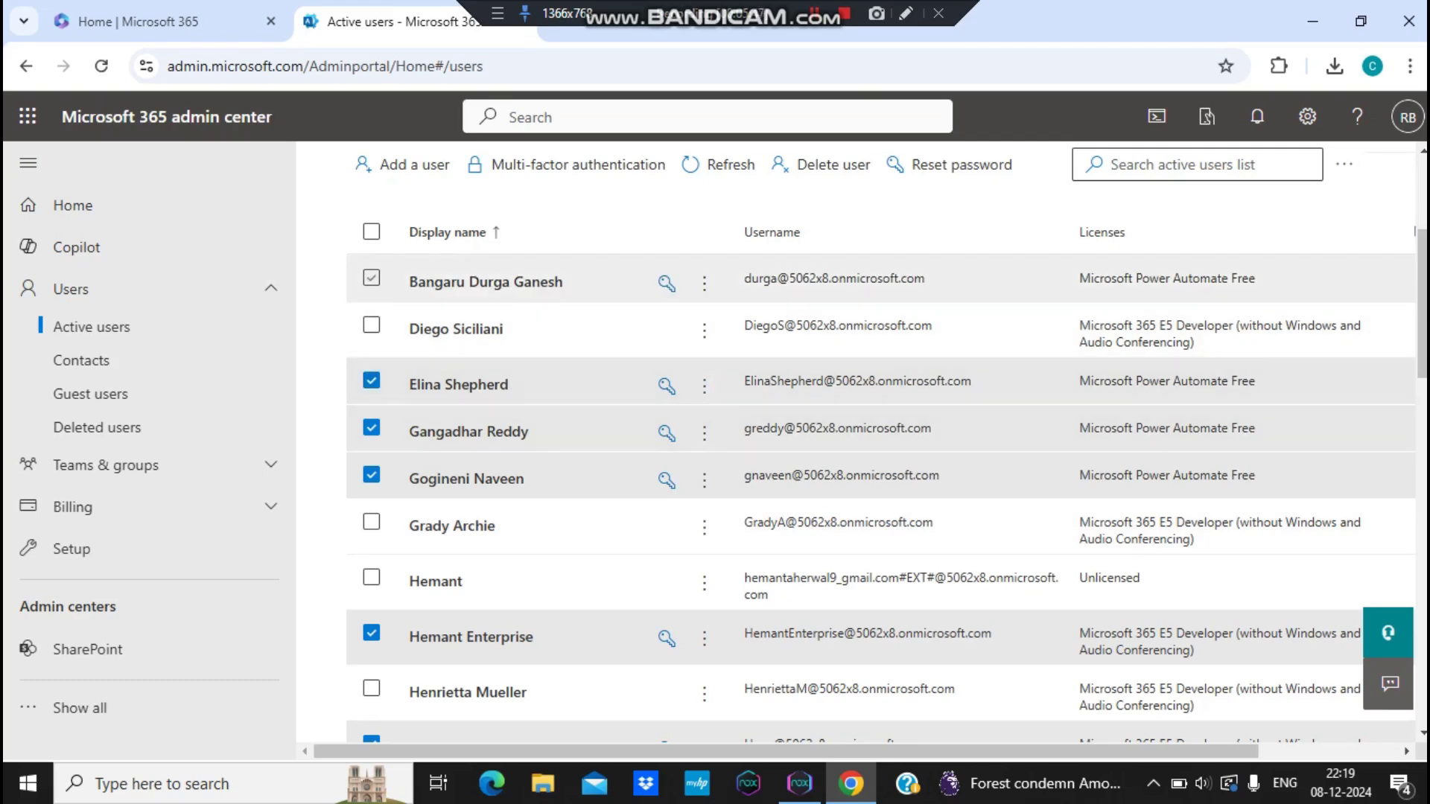
click(371, 277)
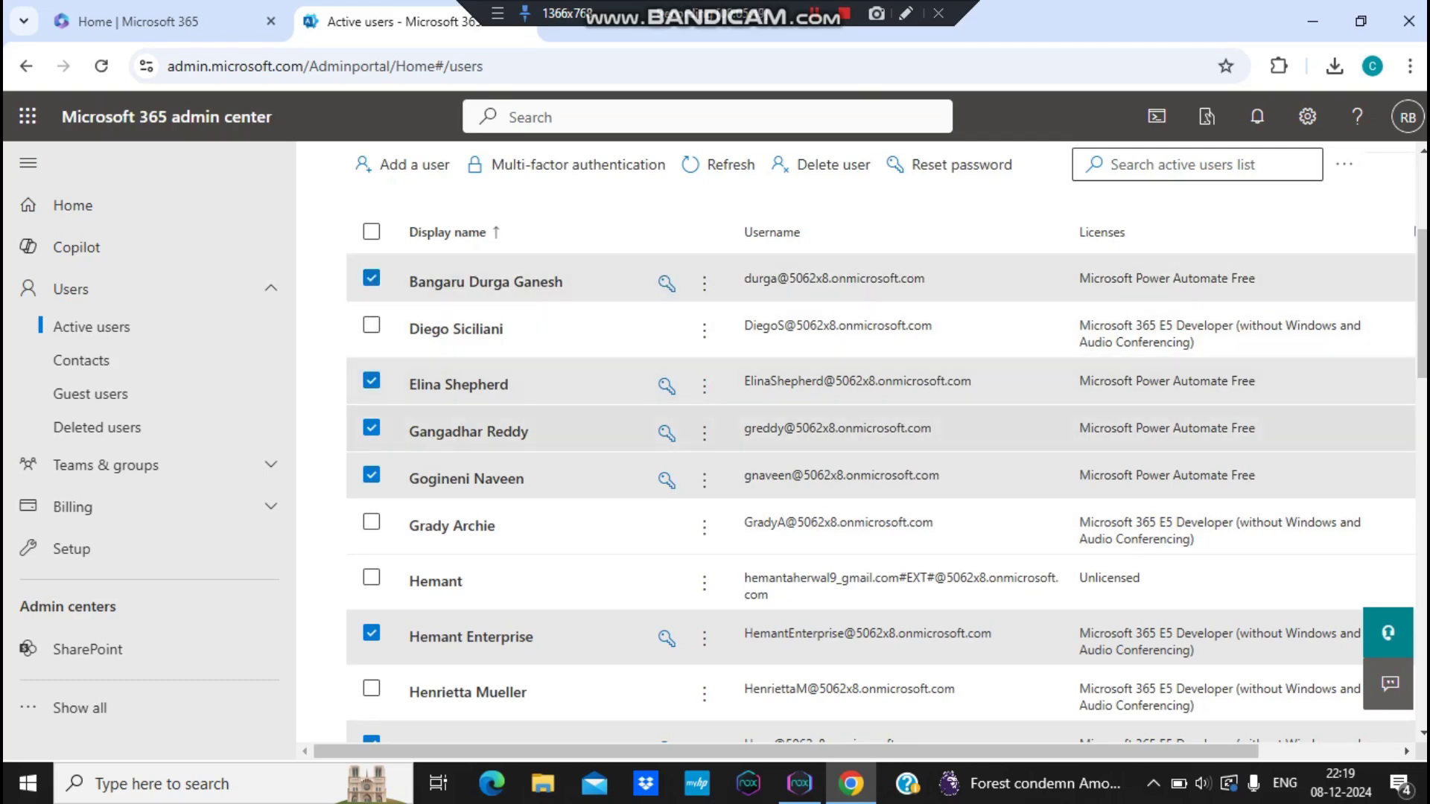
scroll(1423, 297, up, 3)
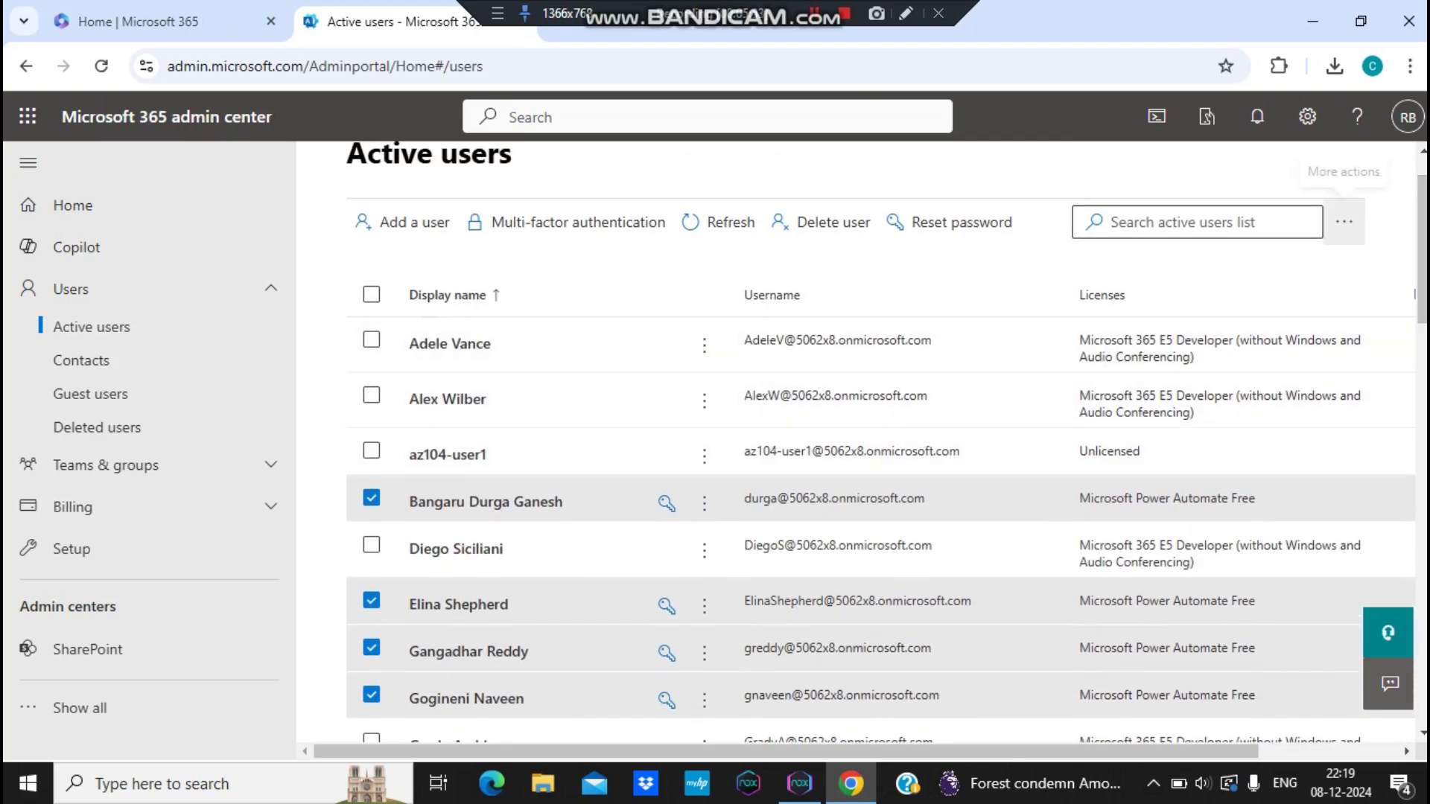
Step: Unassign all licences from the nine selected users in Manage product licenses and save
click(1344, 221)
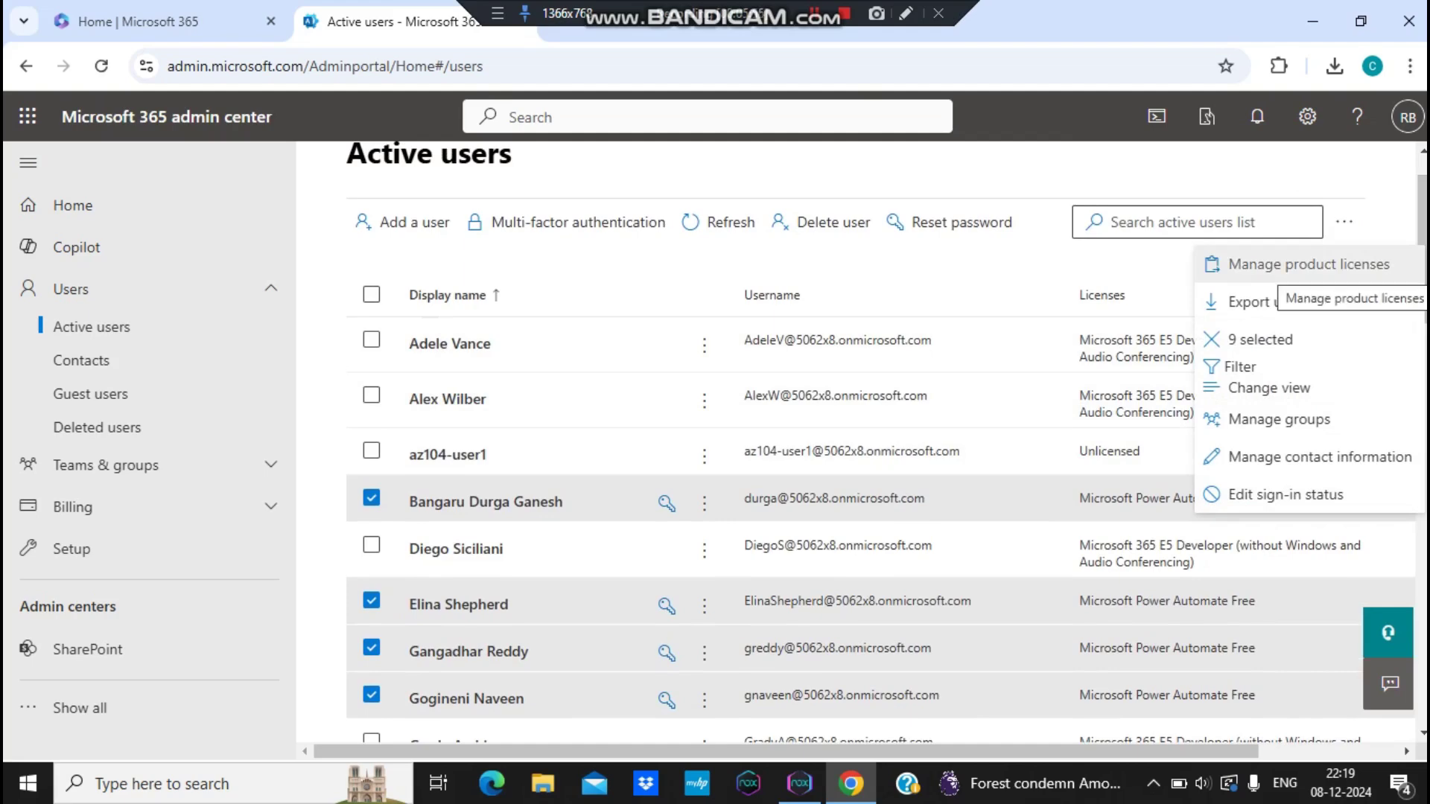
click(1308, 264)
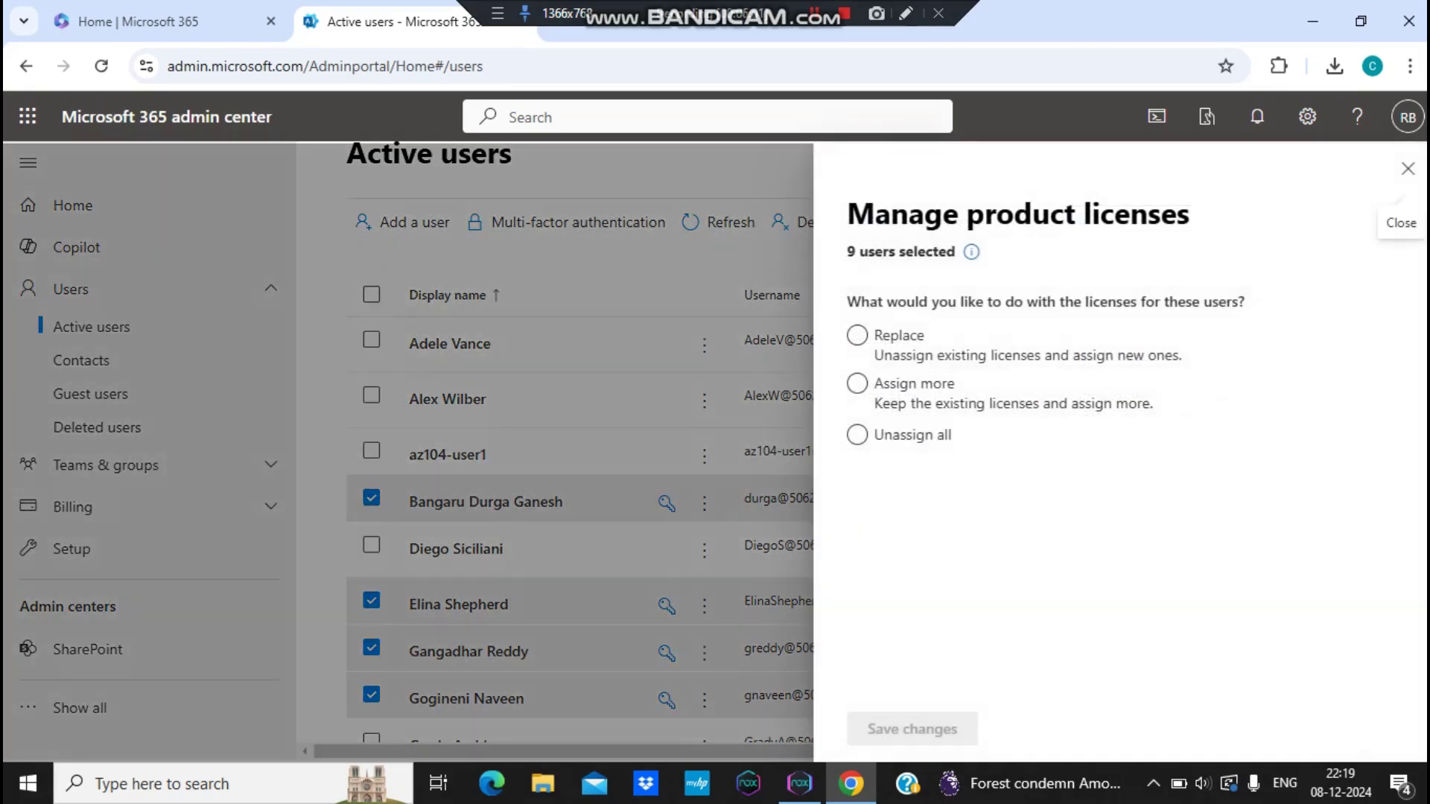
drag(848, 251, 955, 252)
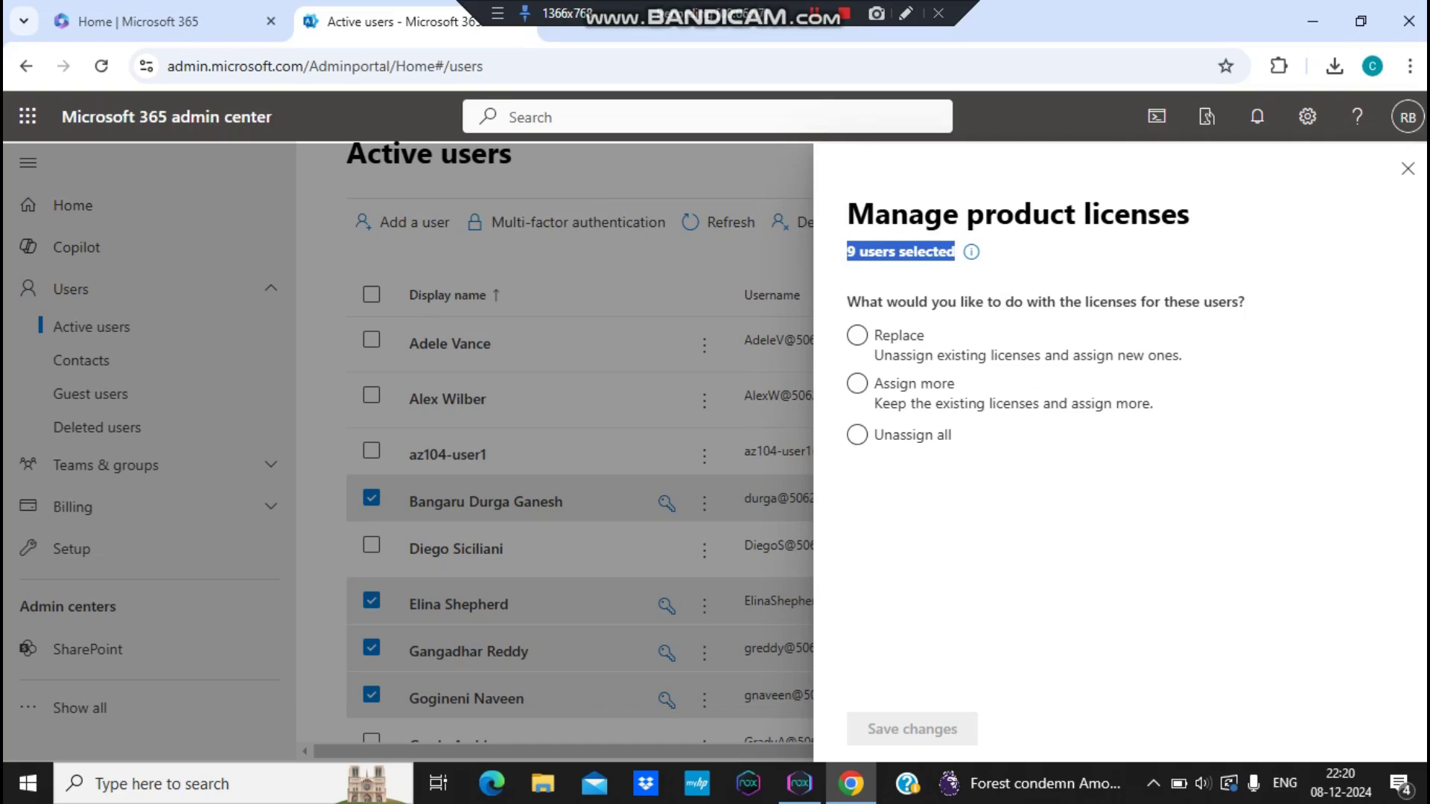
click(858, 435)
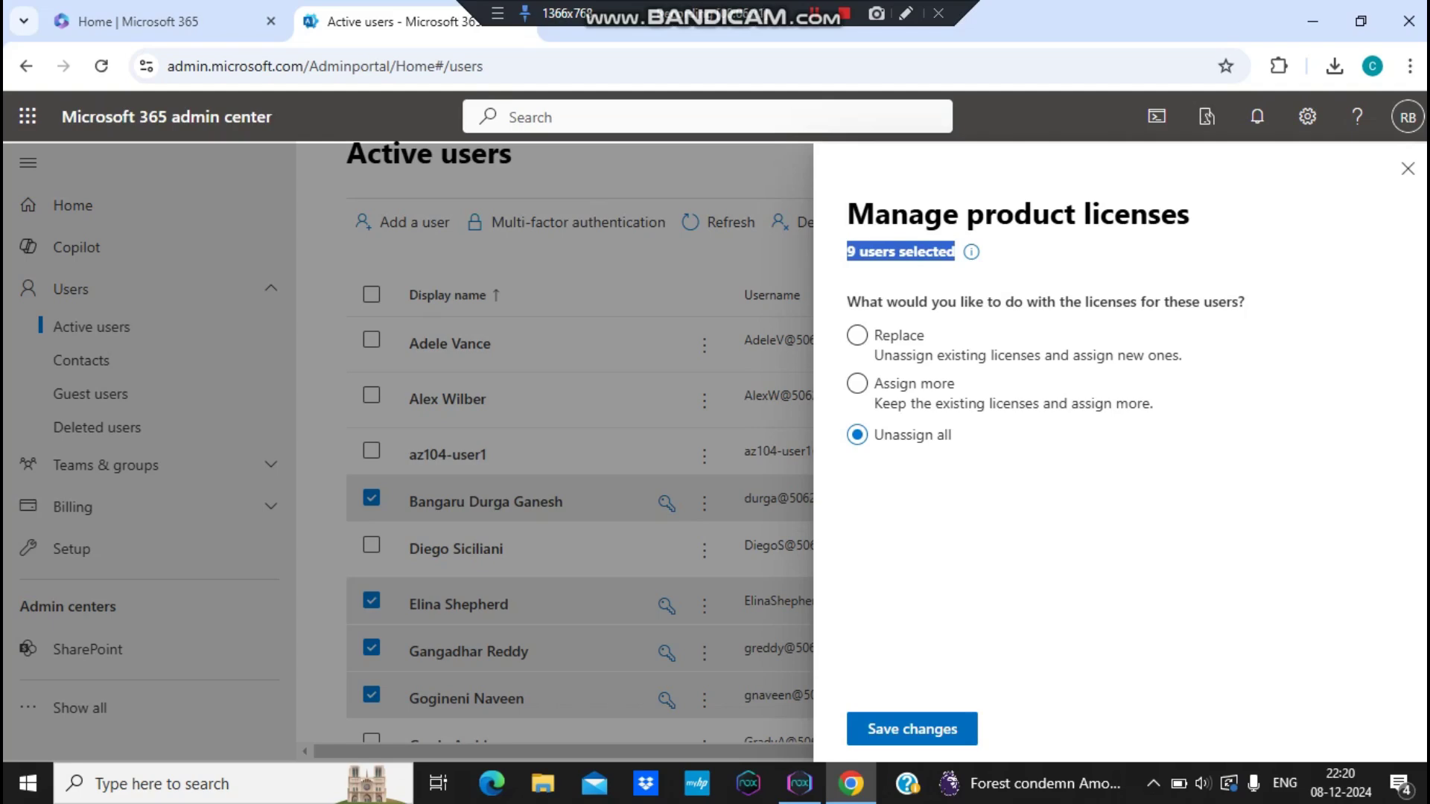
click(912, 730)
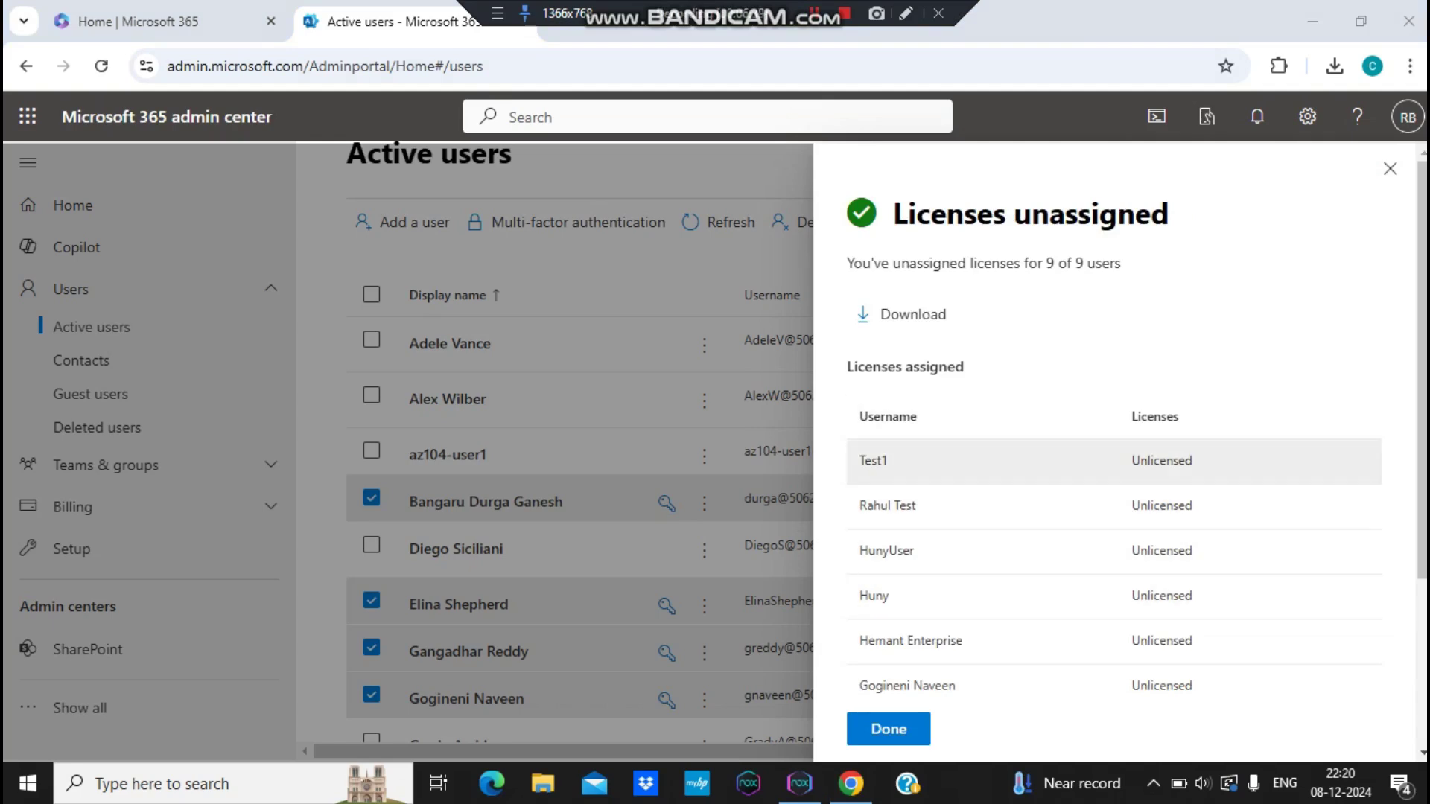
scroll(1114, 447, down, 3)
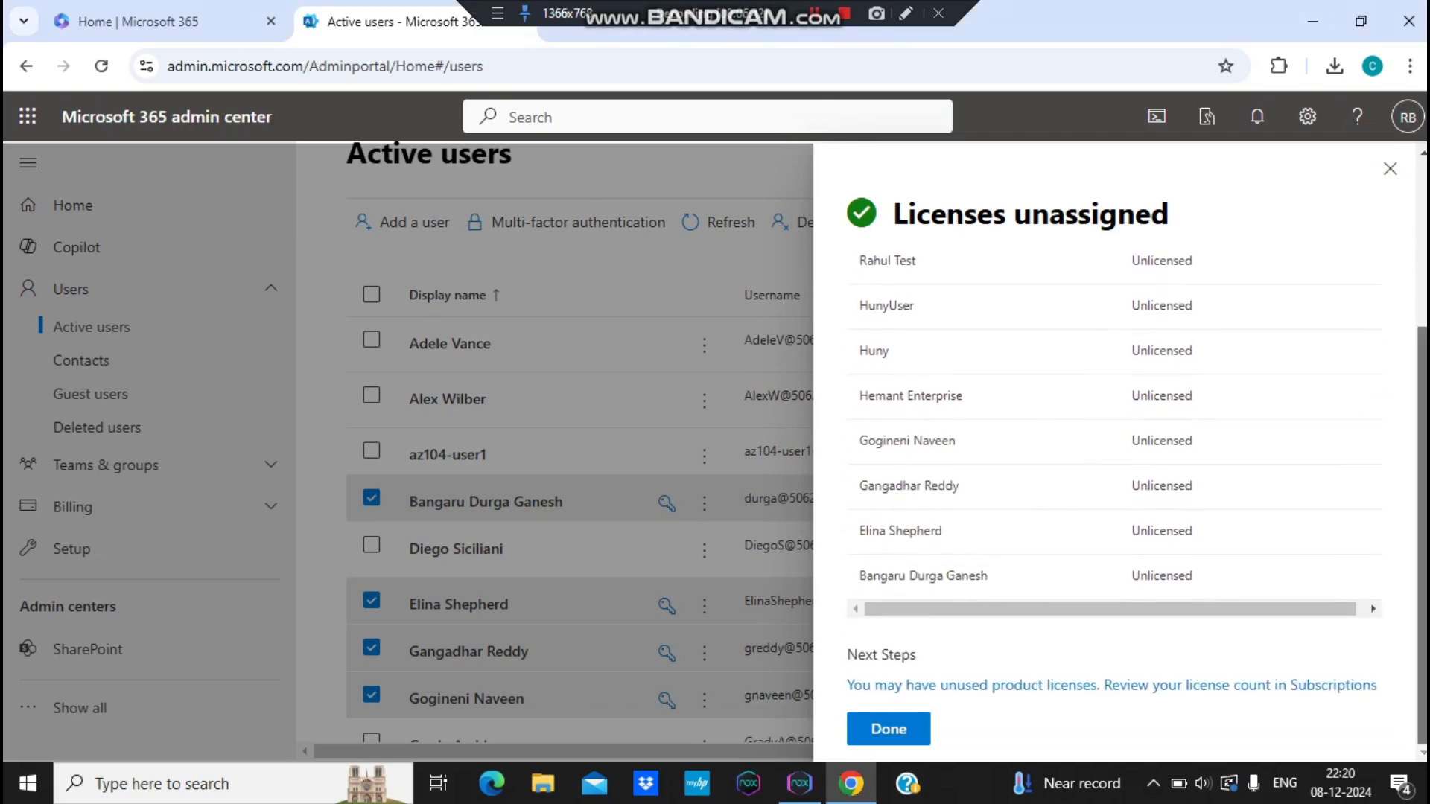
scroll(1113, 447, up, 3)
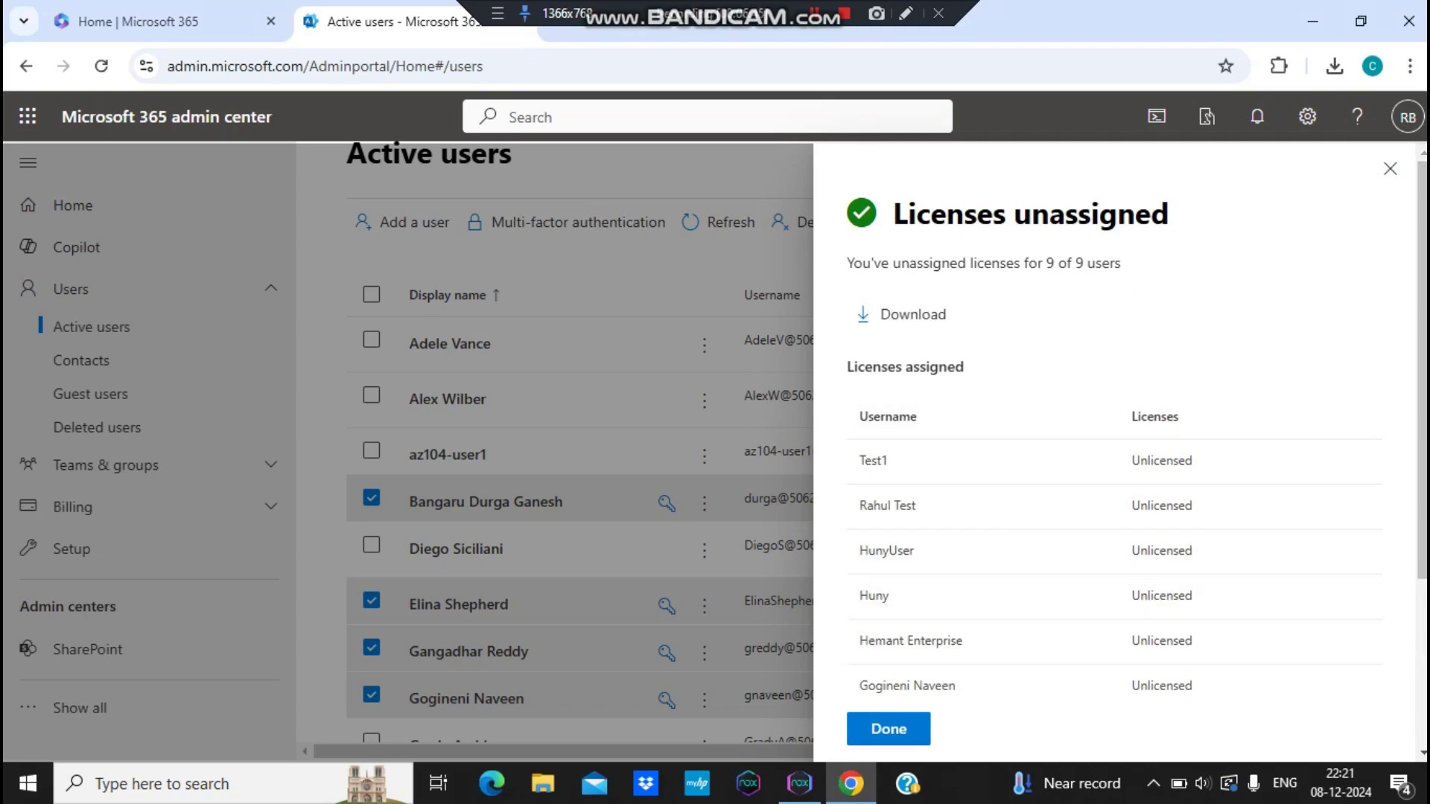
click(888, 729)
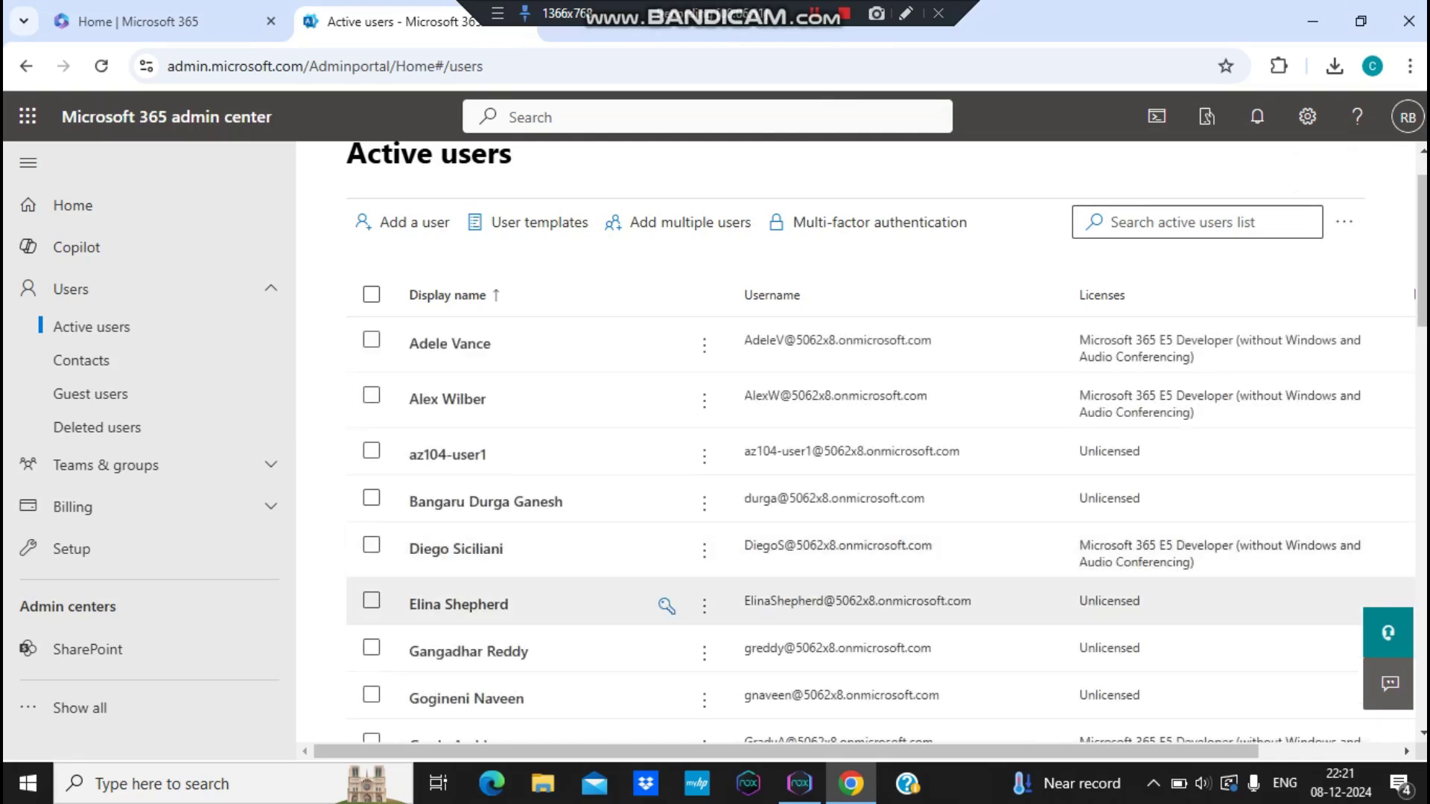
click(1229, 698)
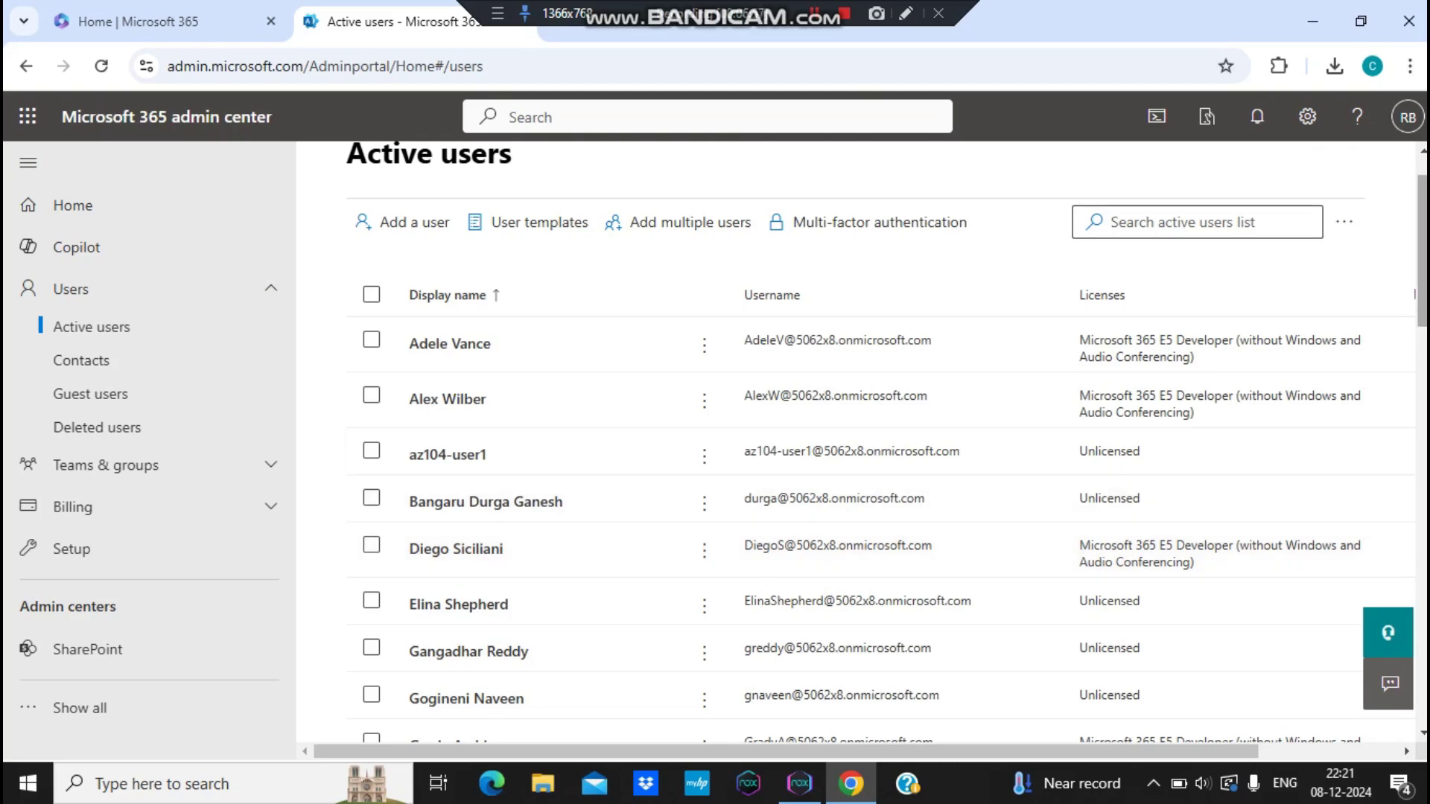
scroll(887, 447, down, 6)
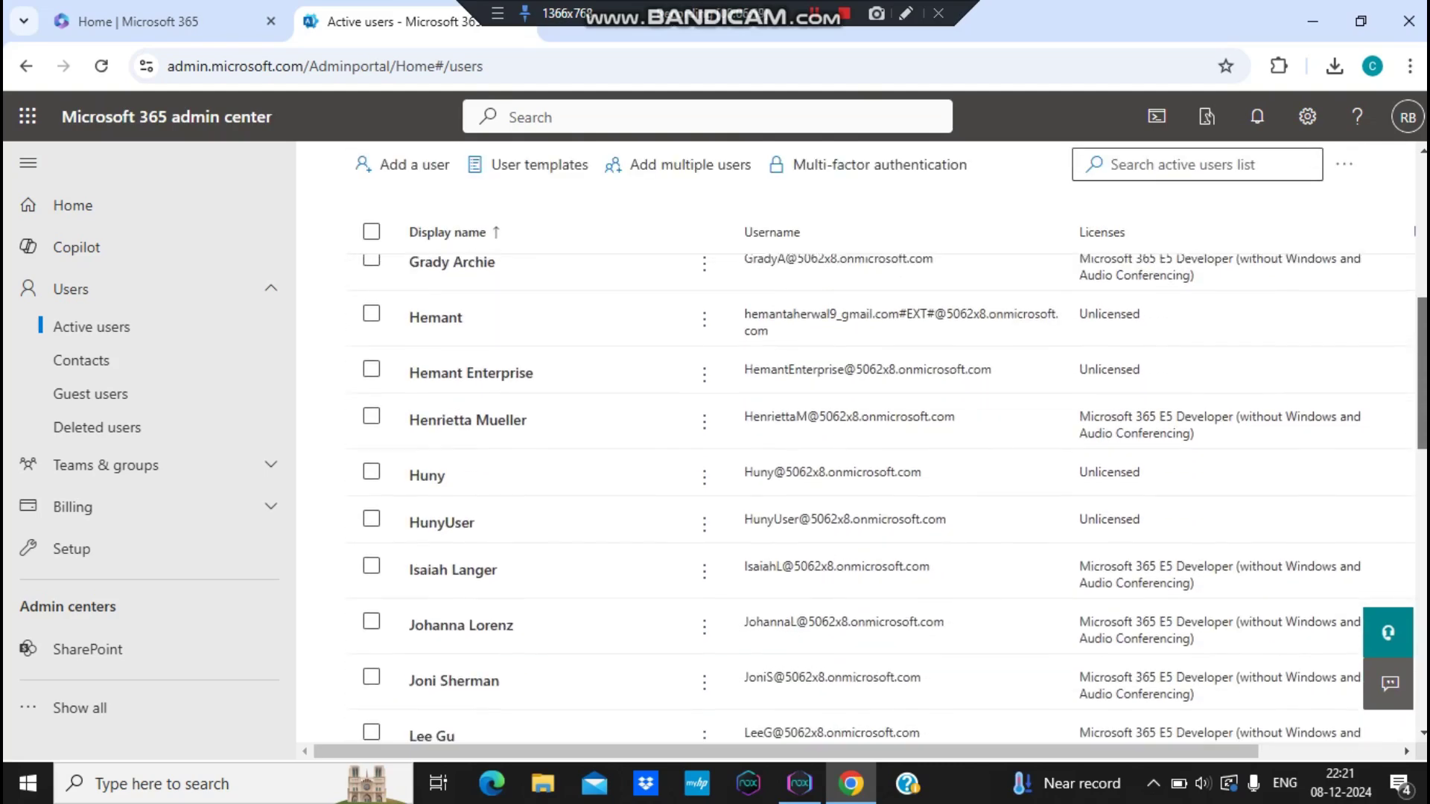
scroll(886, 446, up, 6)
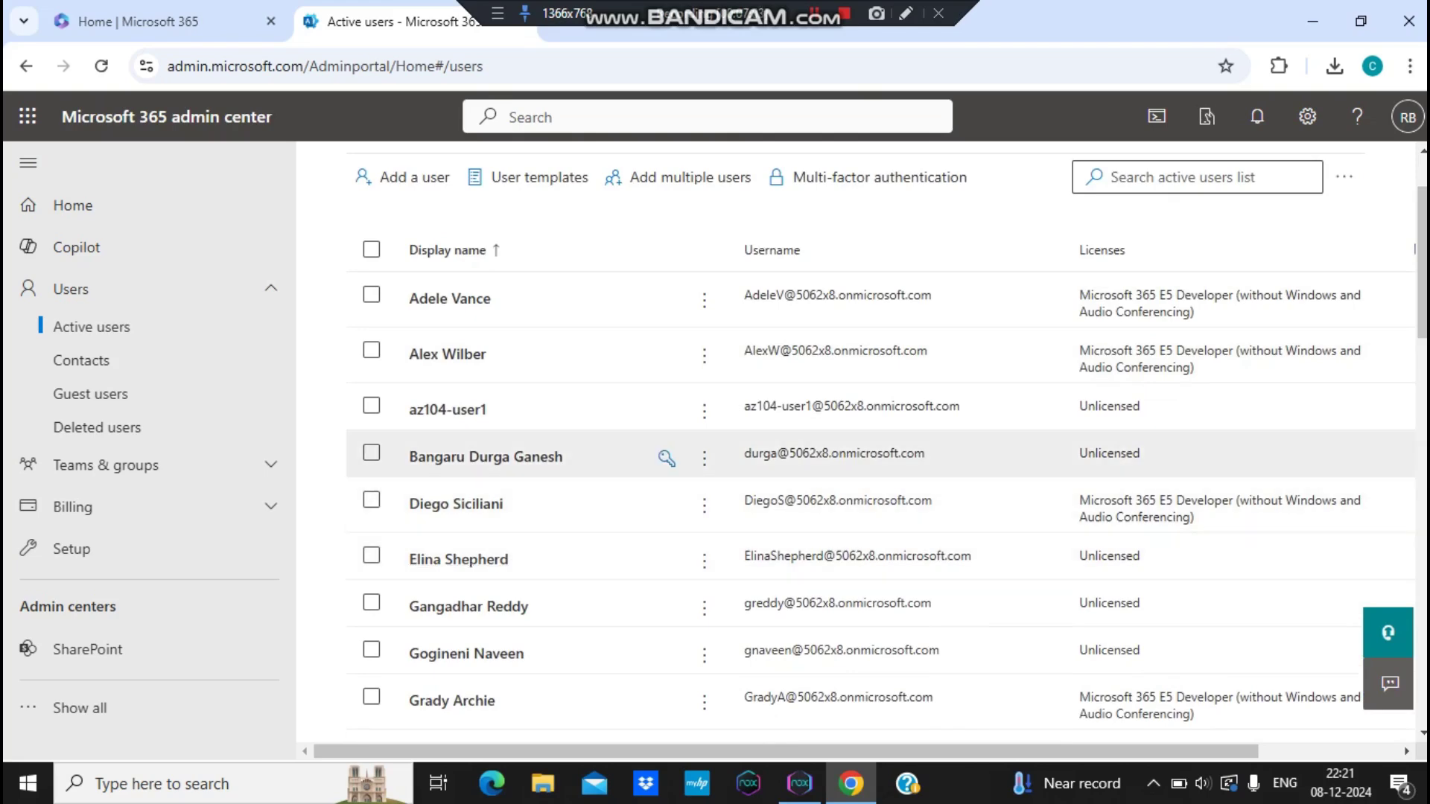
Step: Select four unlicensed users in the Active users list
click(371, 452)
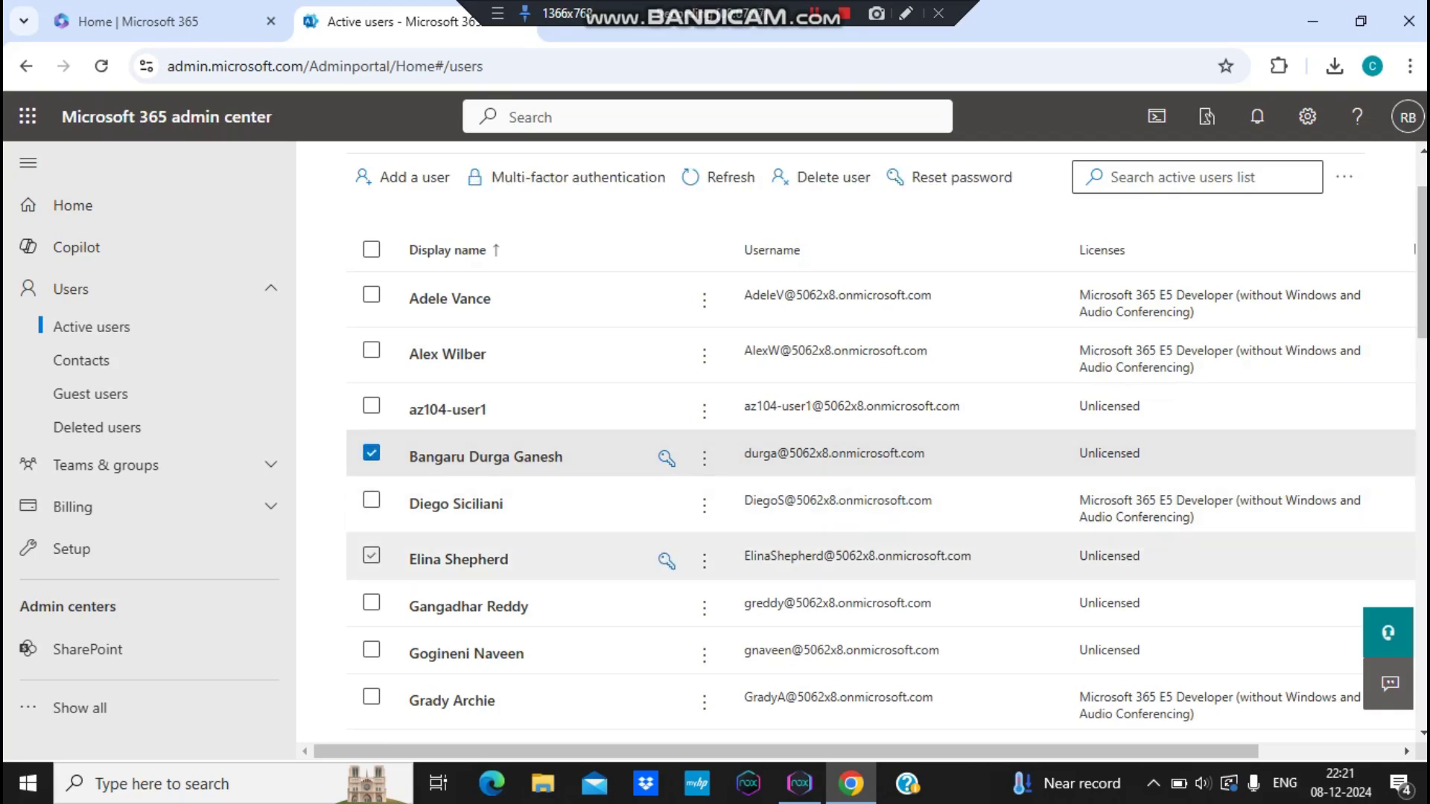
click(370, 555)
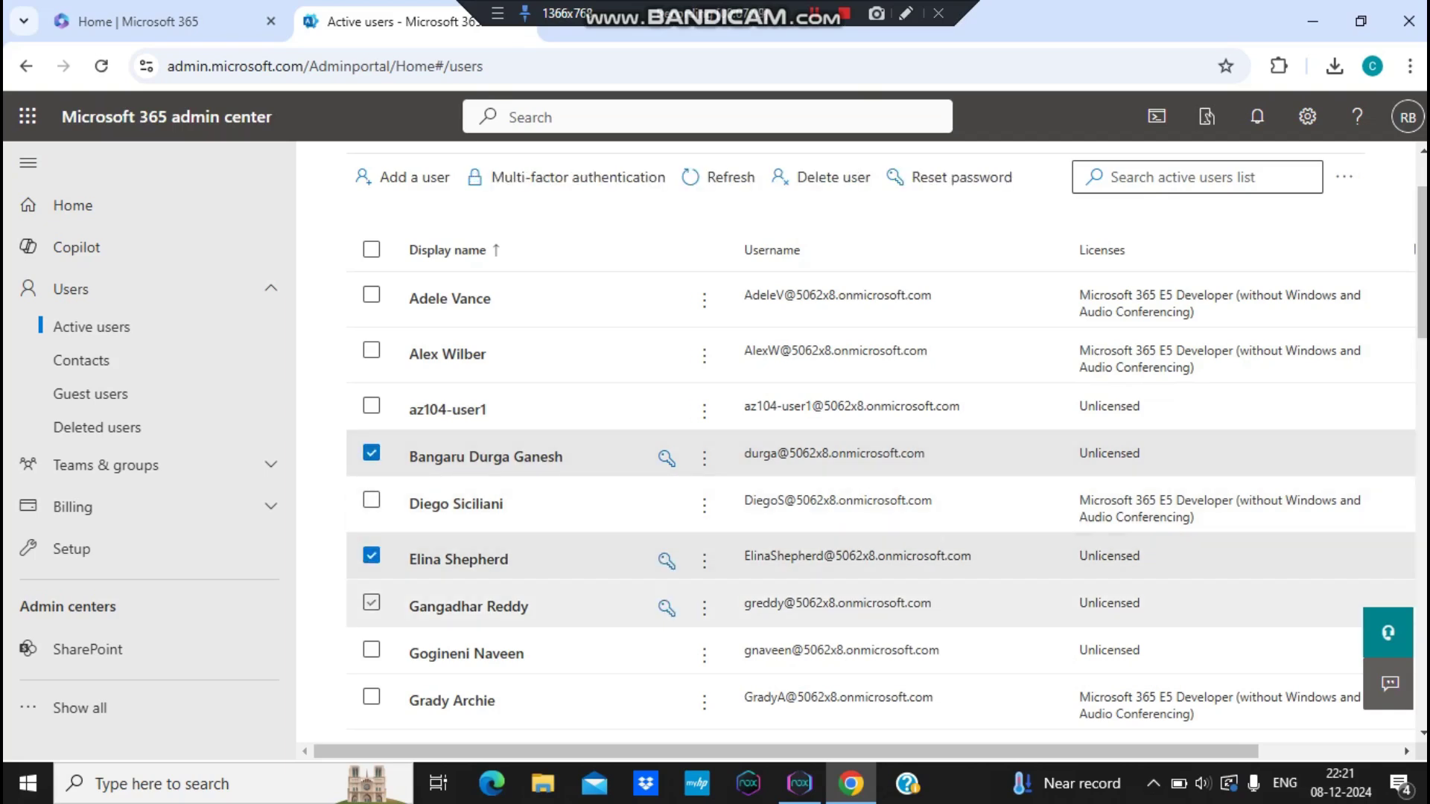
click(370, 602)
click(371, 649)
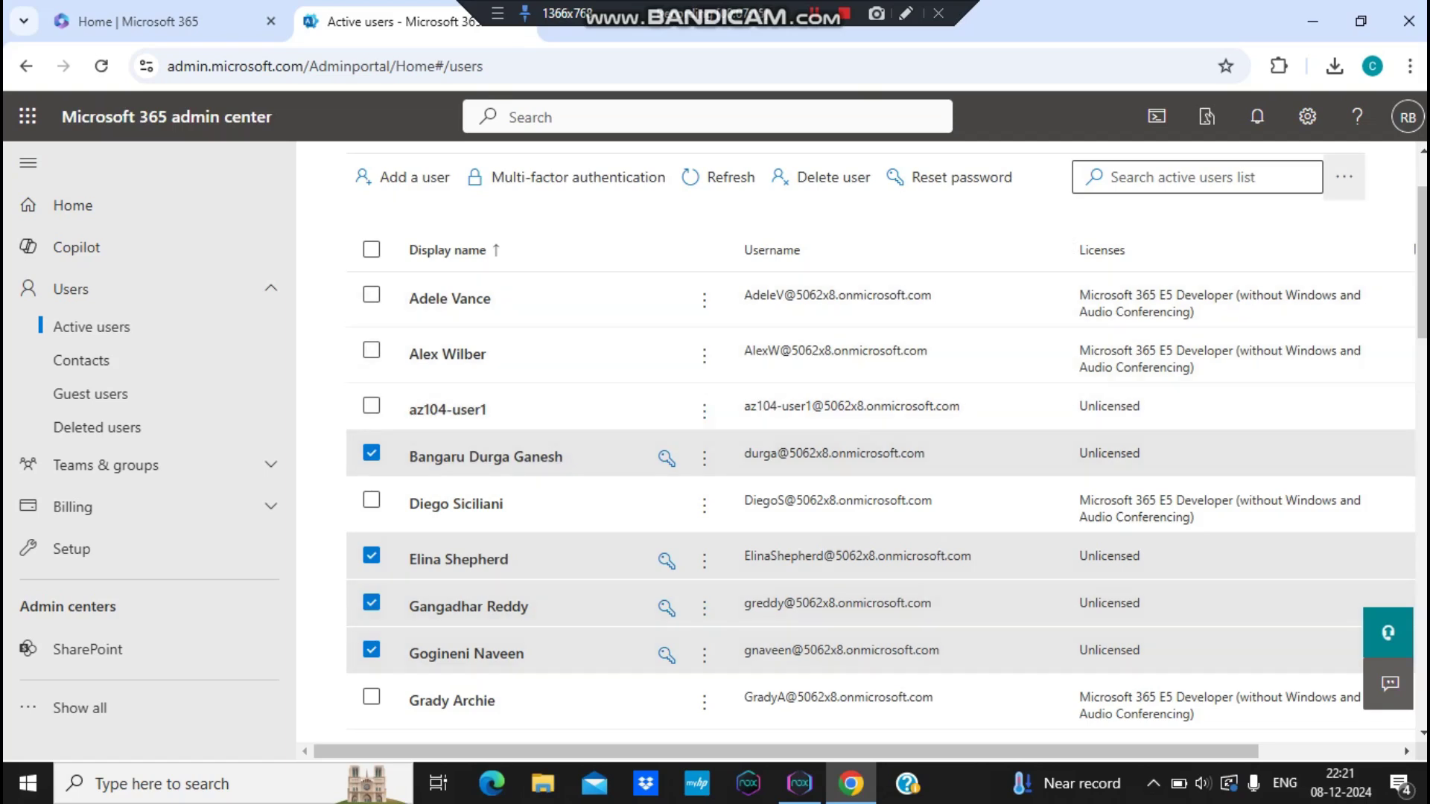
Step: Assign more licences to the four users: add Microsoft 365 E5 Developer and save
click(1344, 177)
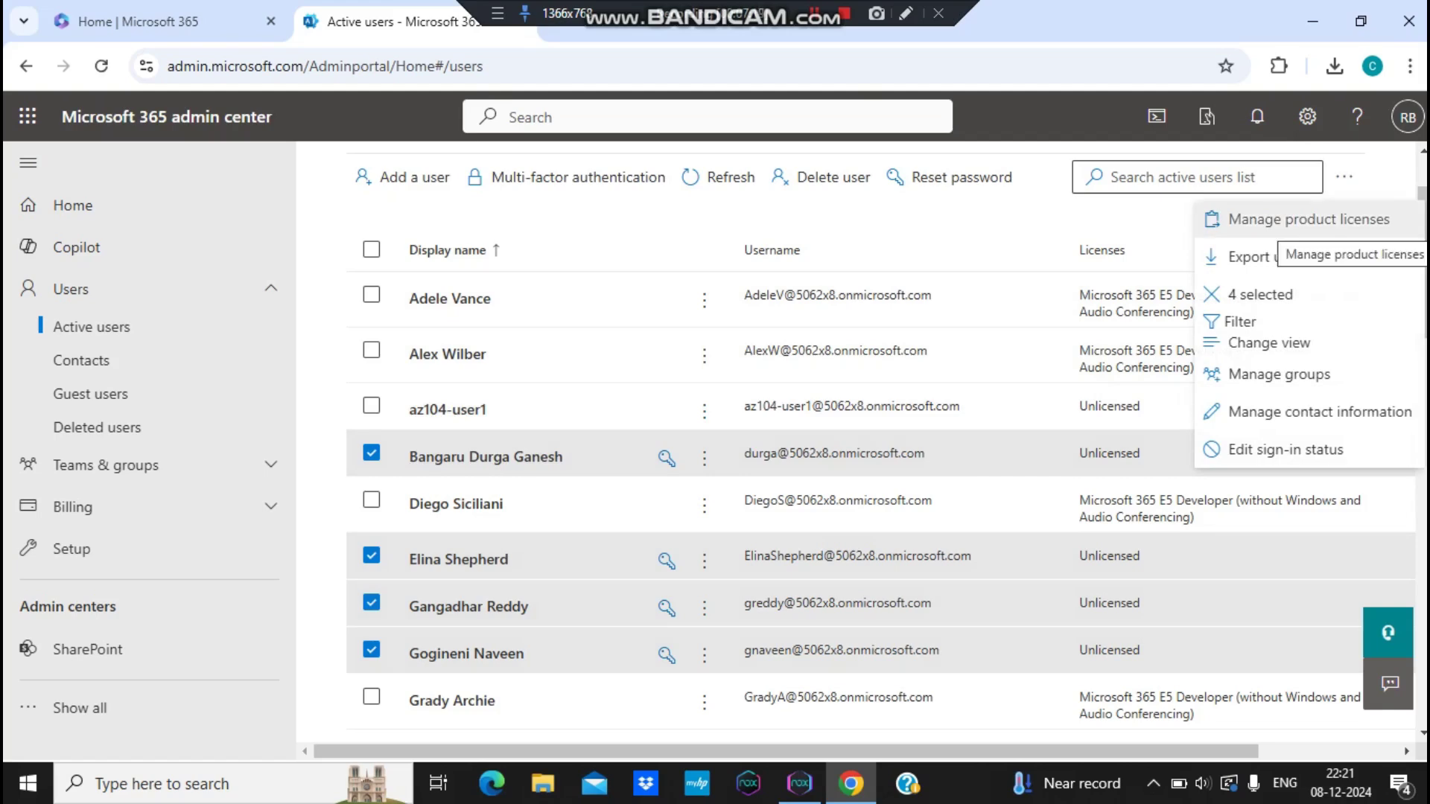
click(1308, 219)
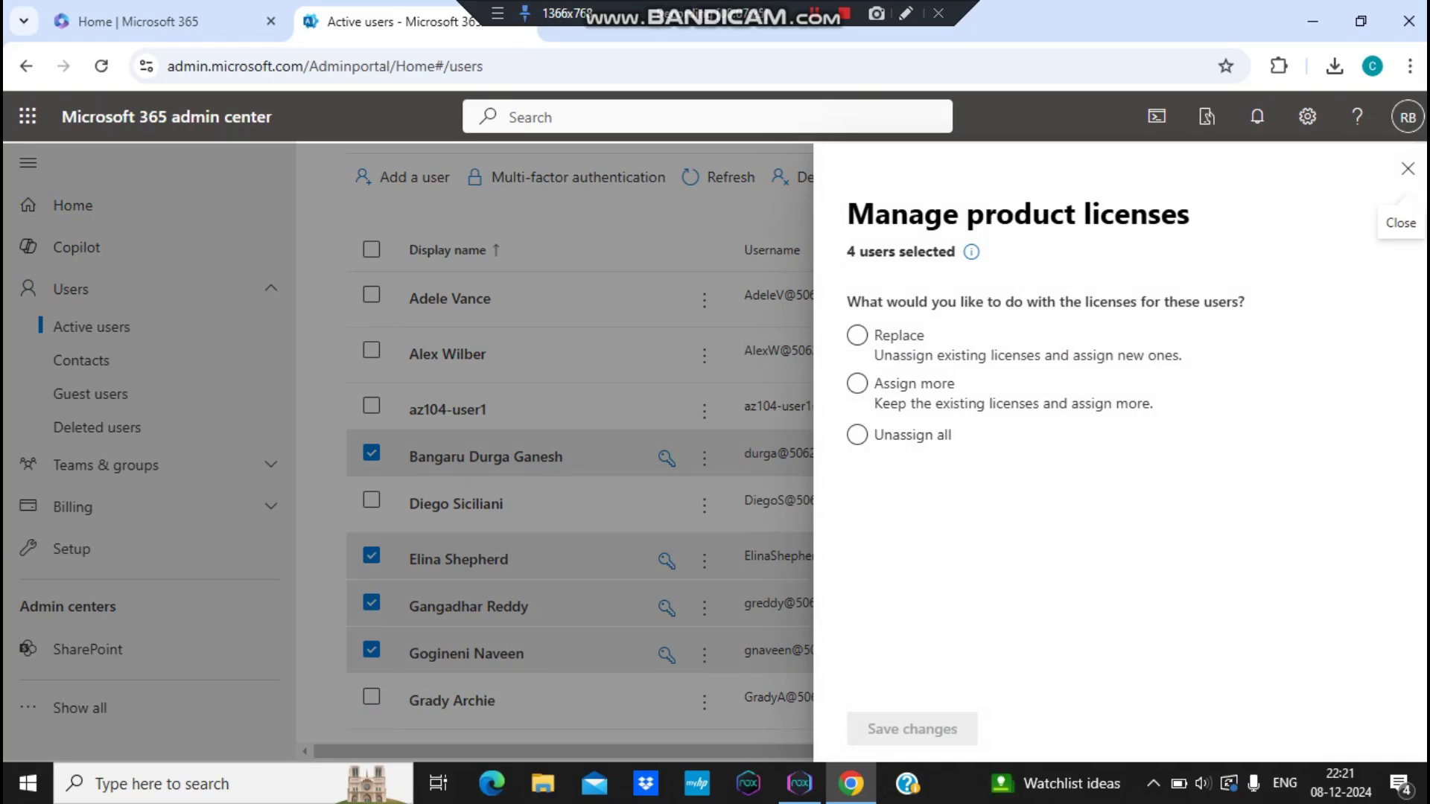
click(857, 335)
click(857, 383)
click(857, 435)
click(858, 383)
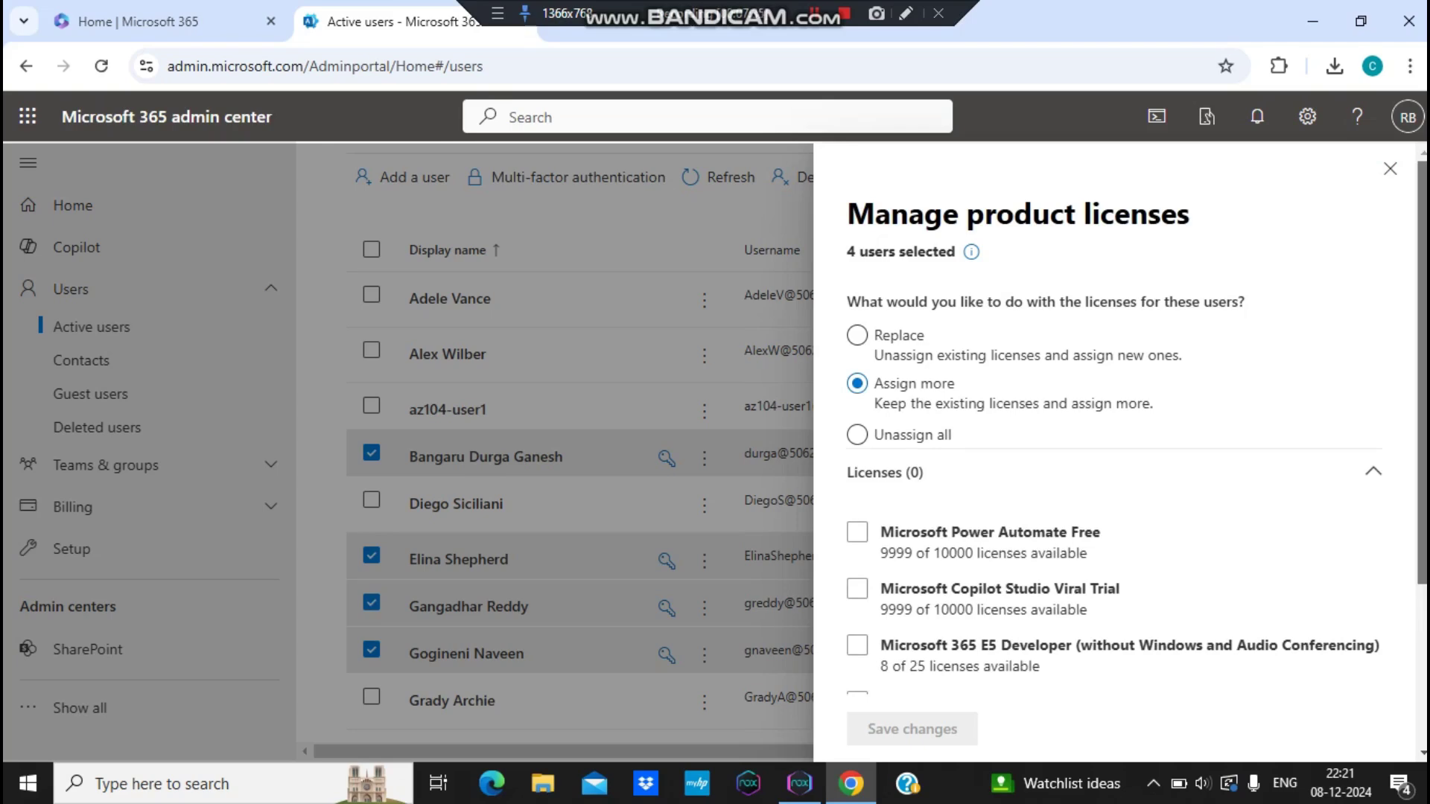
scroll(1117, 462, down, 3)
click(857, 467)
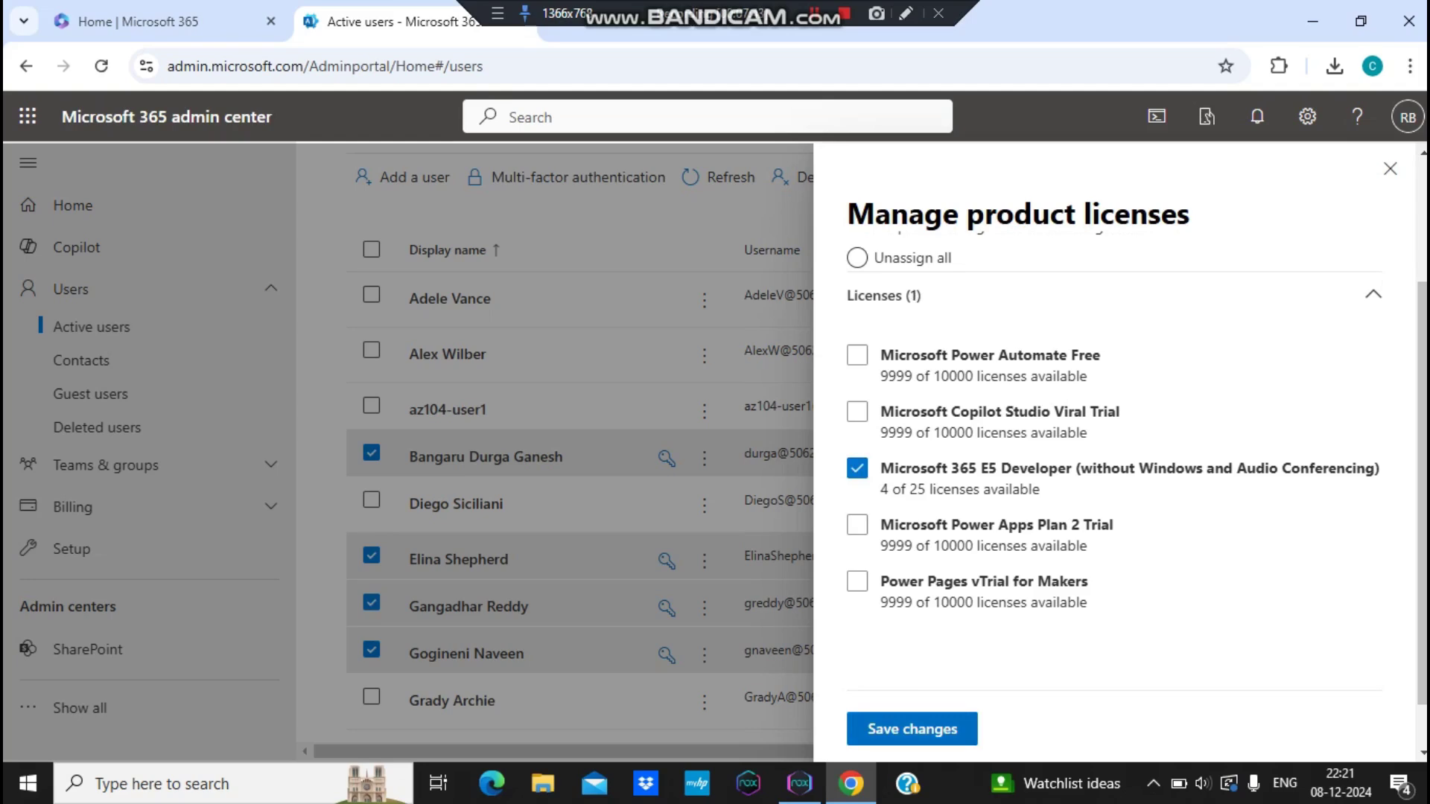
click(912, 728)
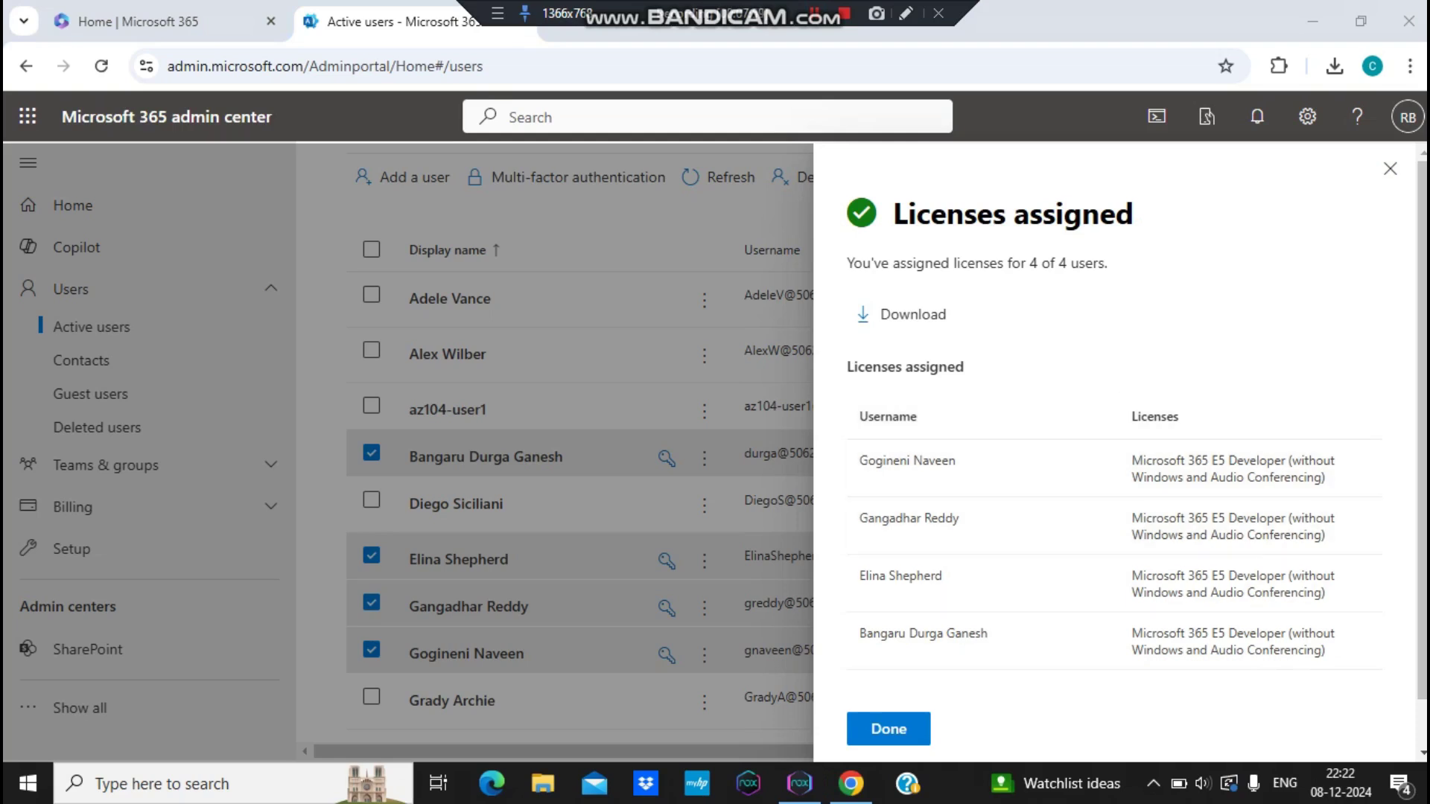
Step: Dismiss the E5 Developer confirmation and reselect the same four users for More actions
click(889, 729)
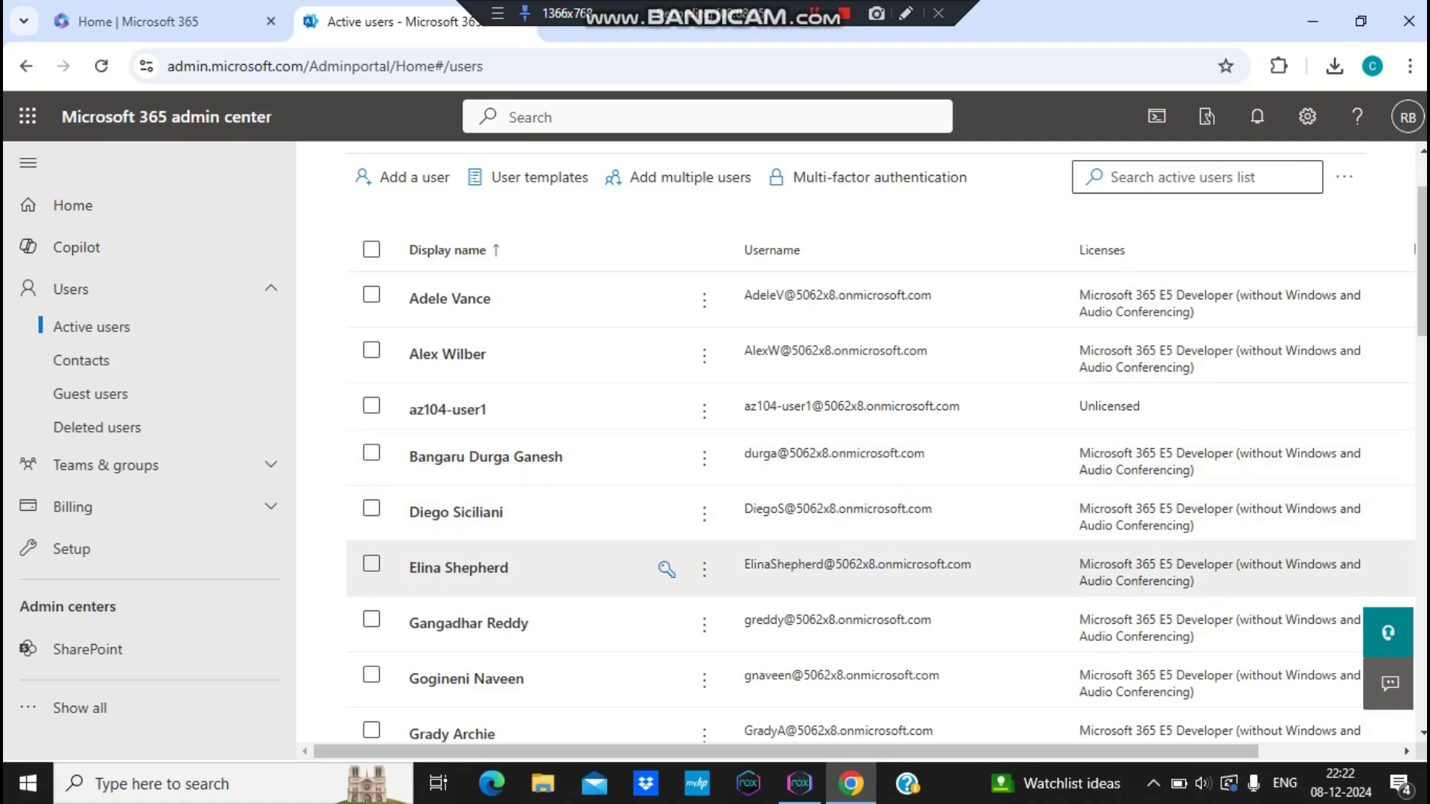
click(371, 619)
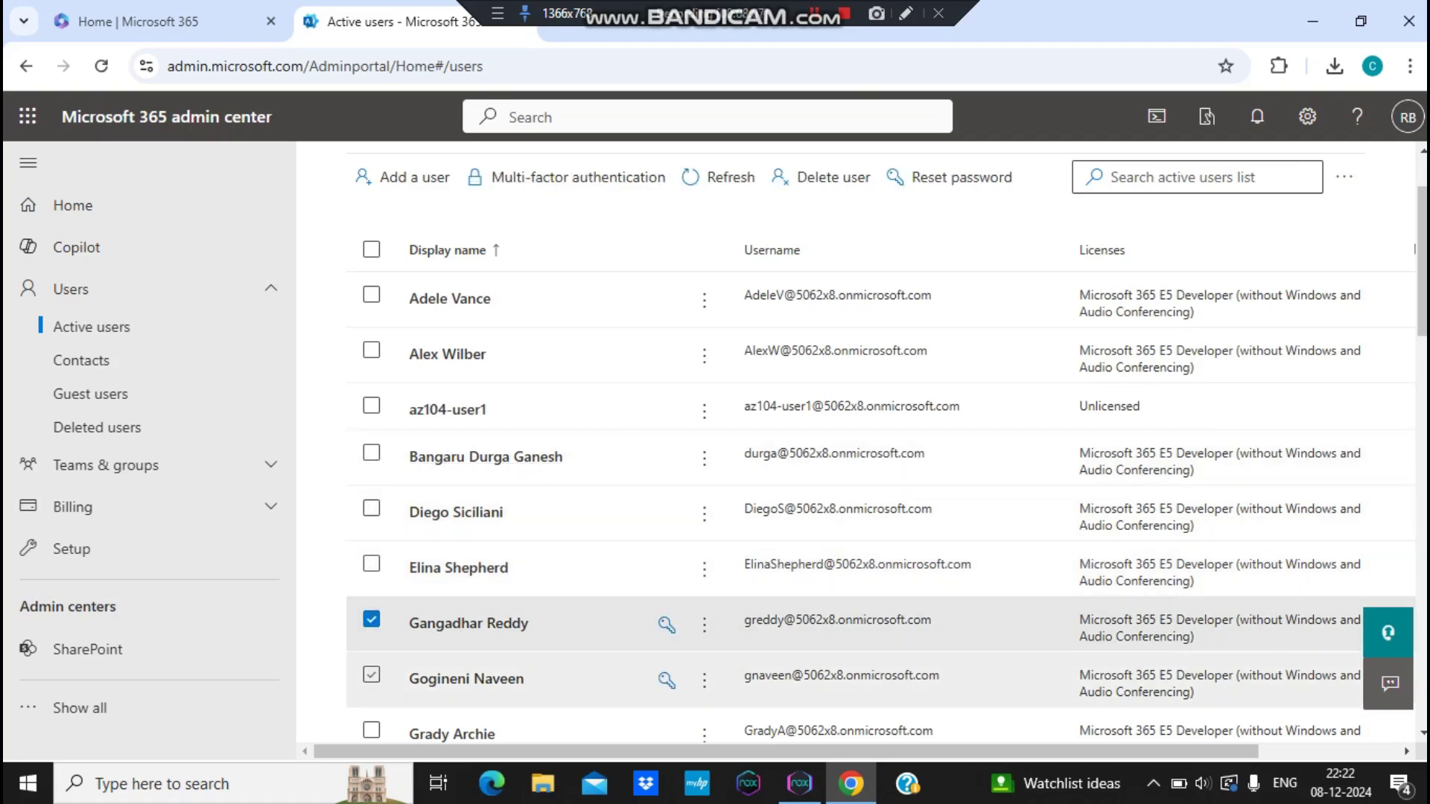
click(371, 675)
click(370, 675)
click(371, 675)
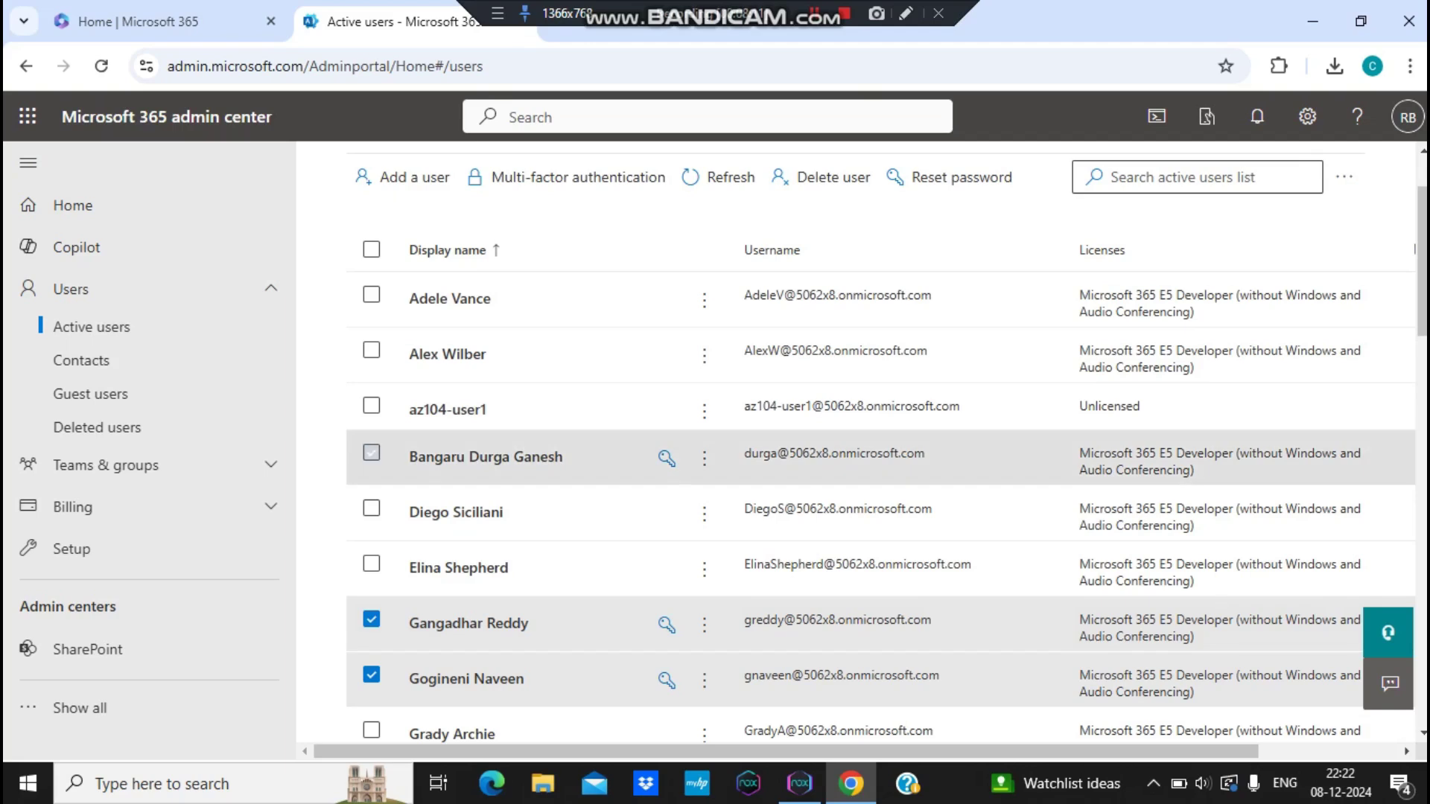
click(371, 453)
click(371, 563)
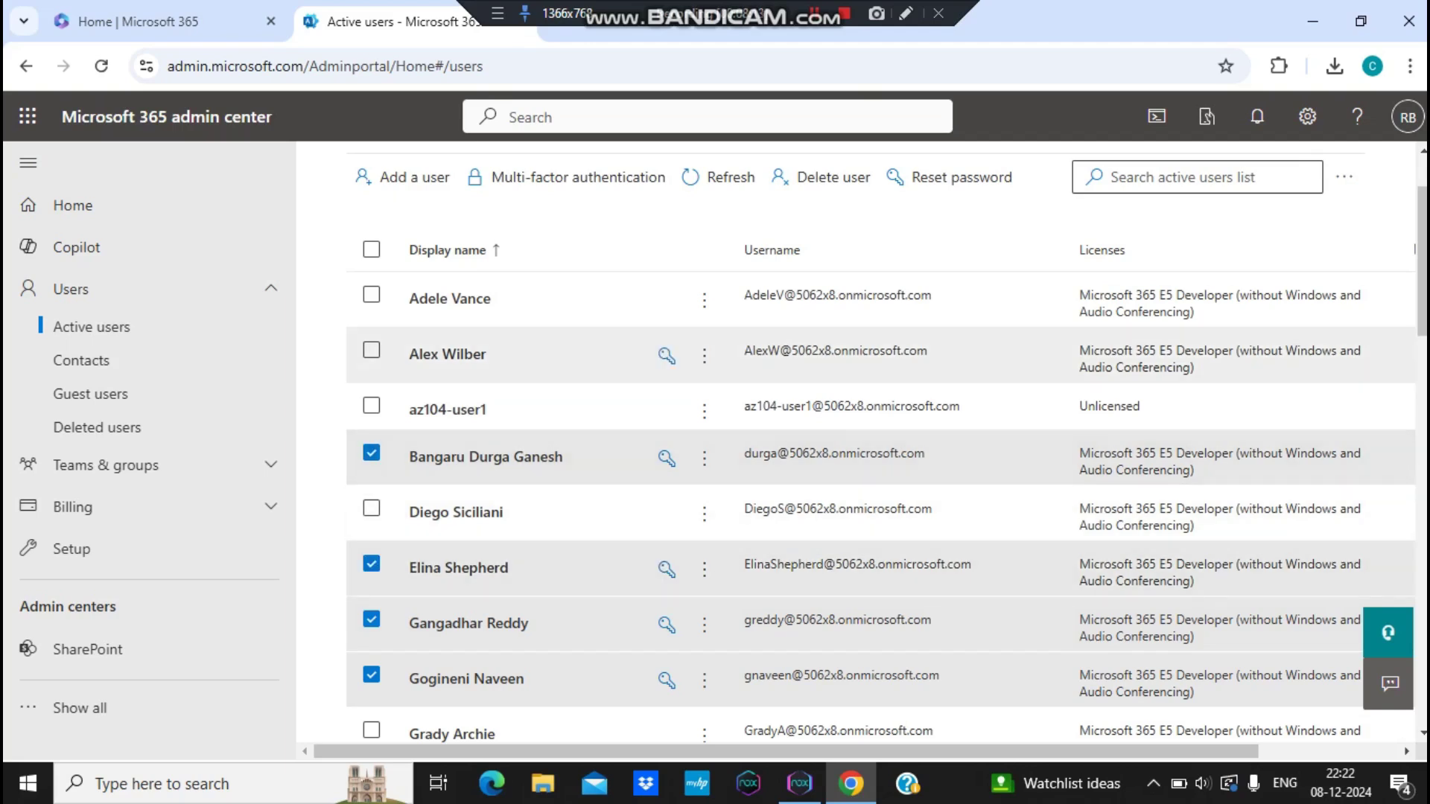
click(1344, 177)
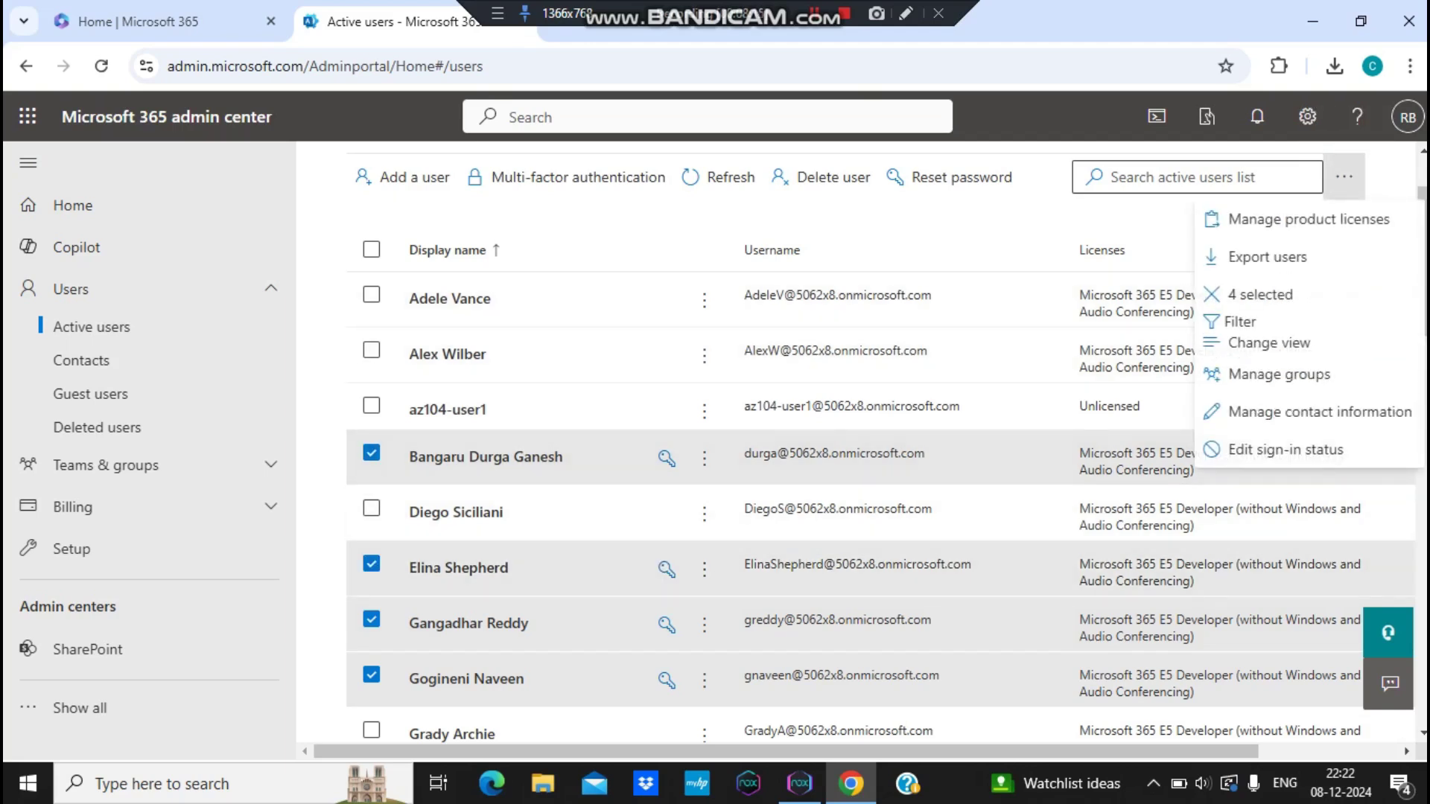
Step: Replace the four users' licences with Microsoft Power Automate Free and save the change
click(1309, 219)
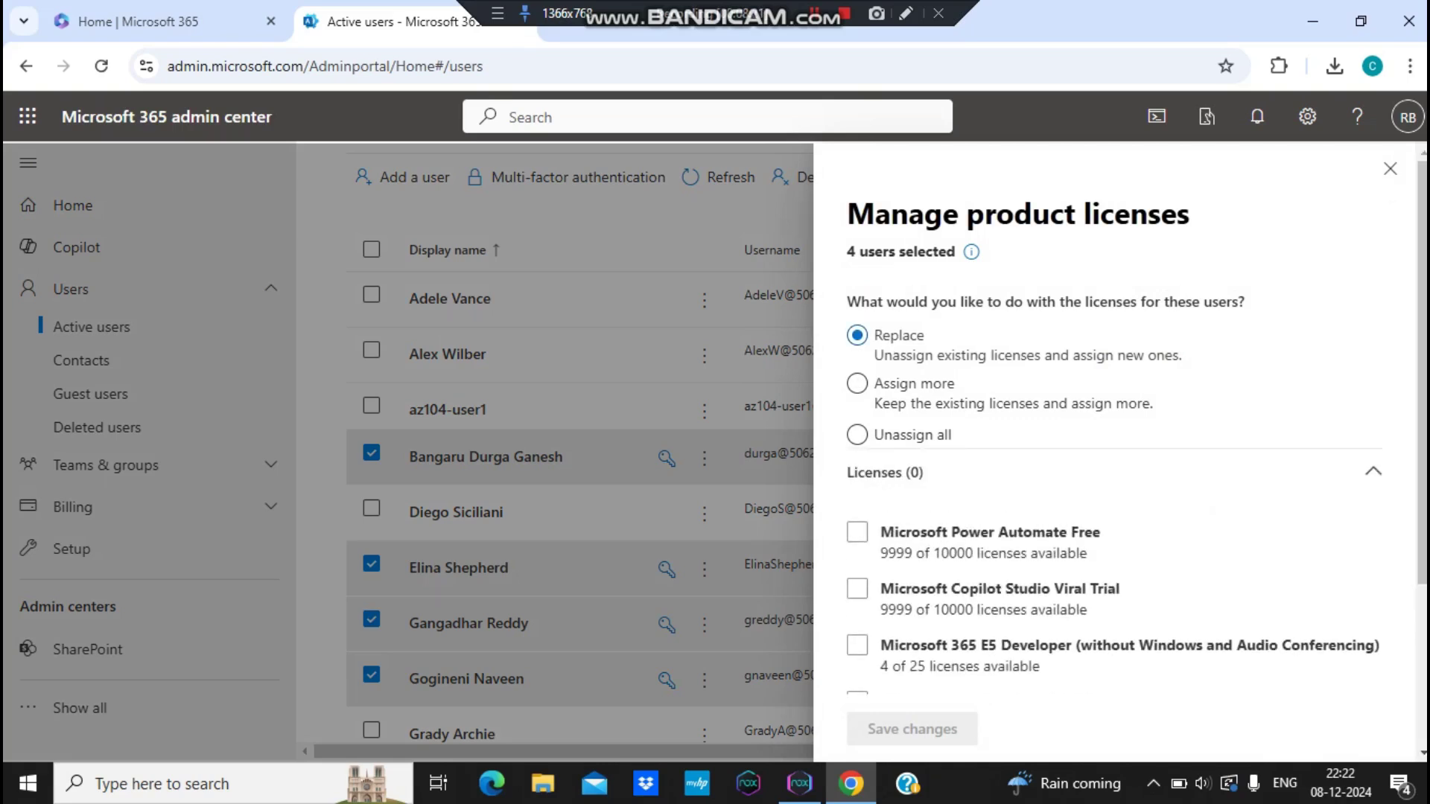
scroll(1117, 470, down, 2)
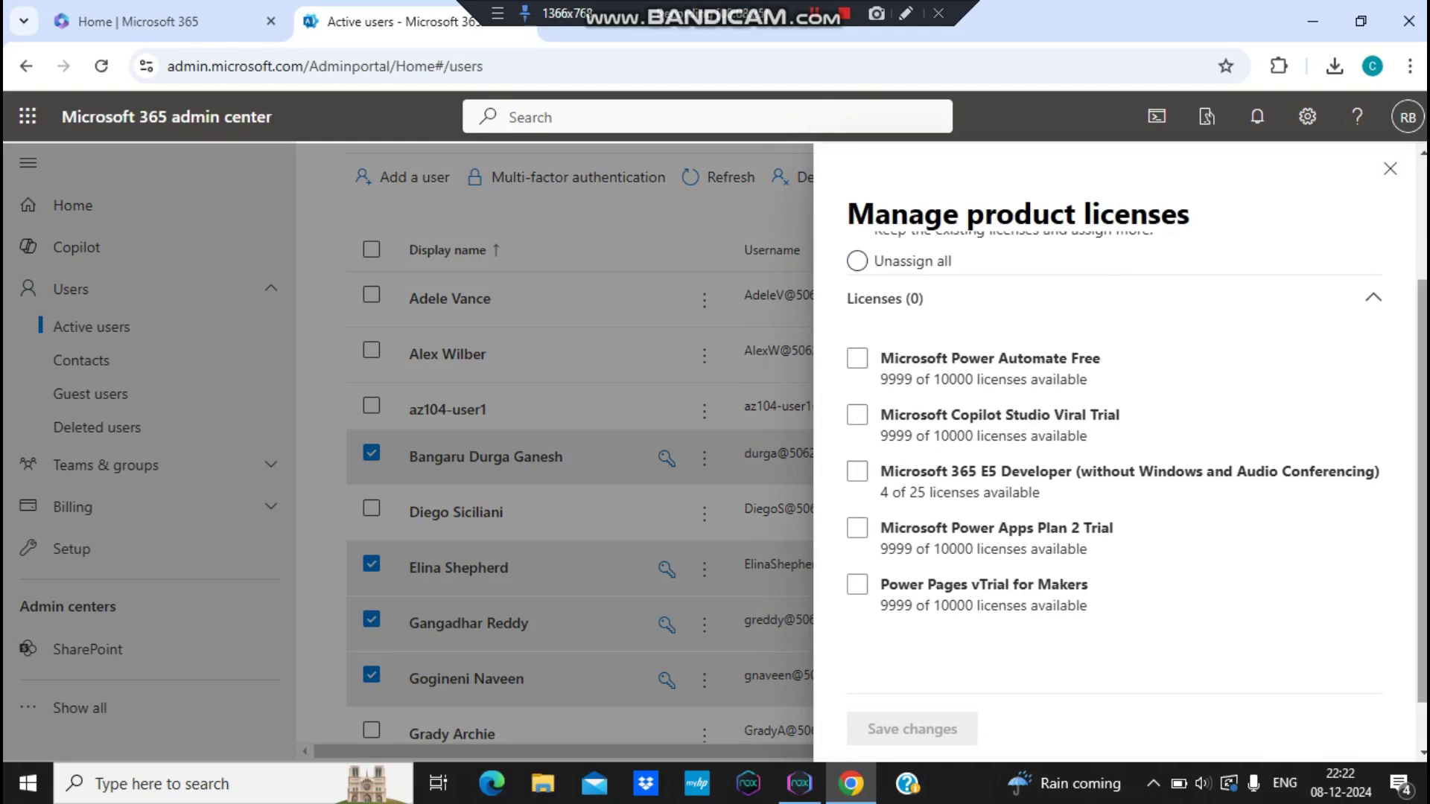
scroll(1117, 469, up, 2)
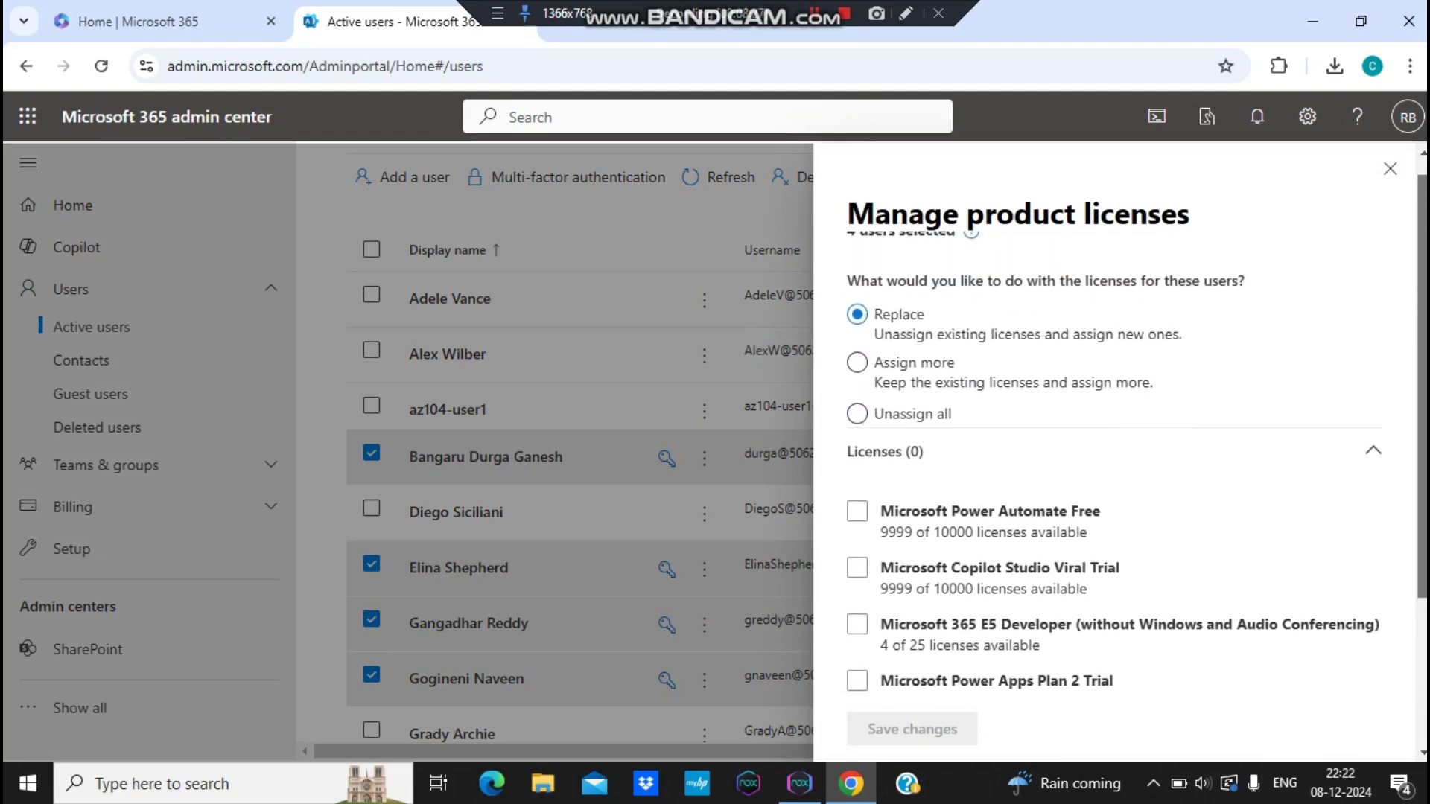
scroll(1117, 469, down, 1)
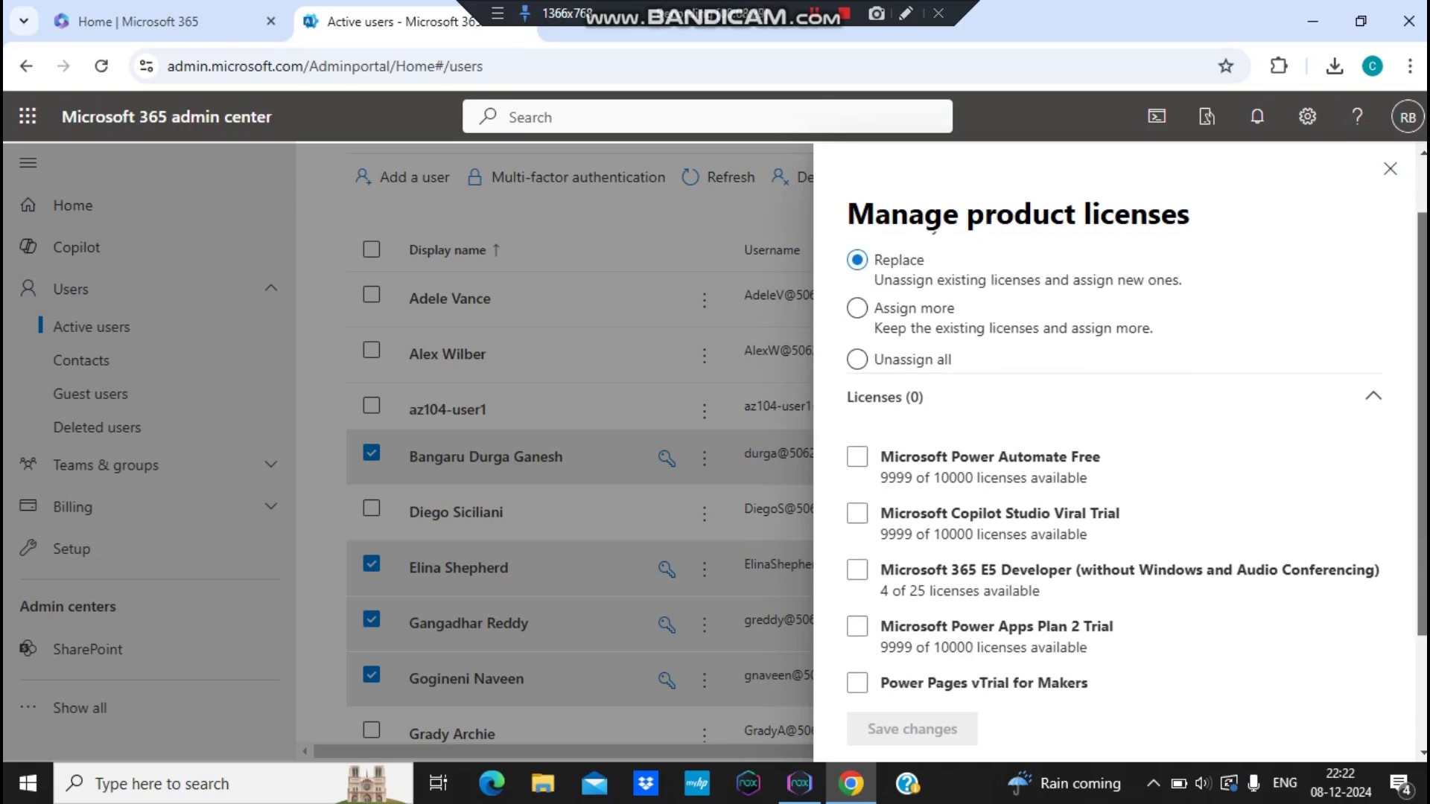
click(857, 442)
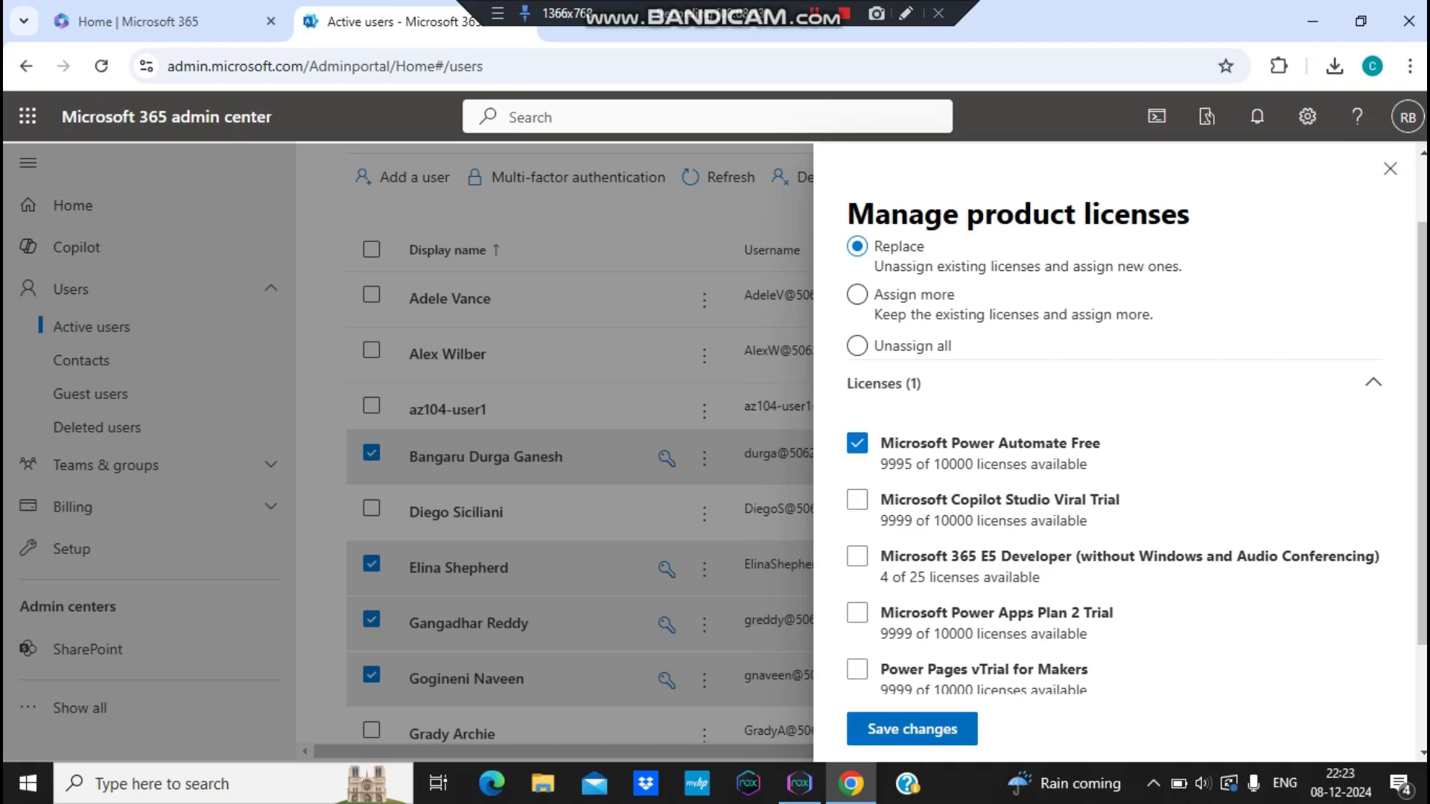
click(911, 729)
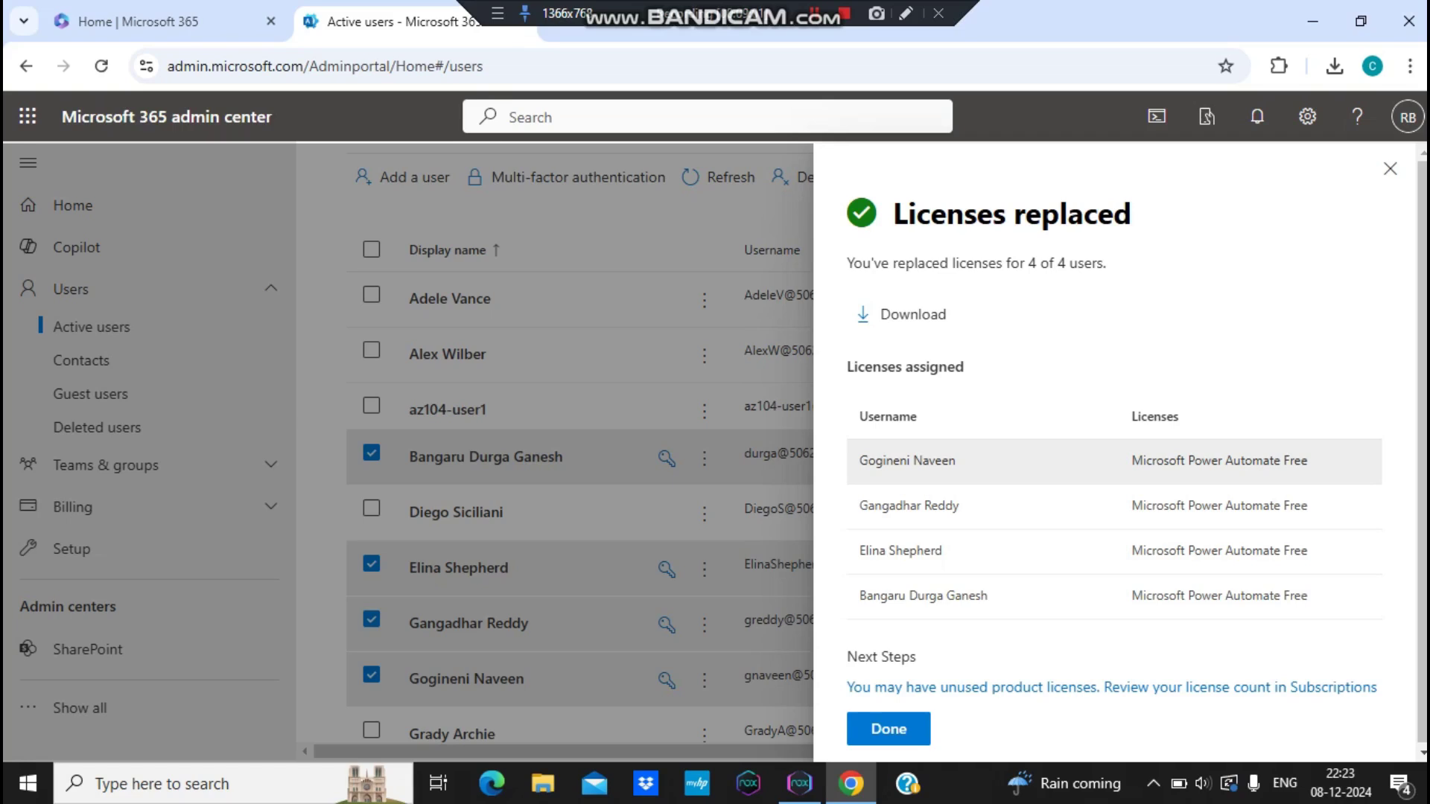
Step: Dismiss the Licenses replaced panel and select two of the Power Automate Free users
drag(860, 460, 1301, 461)
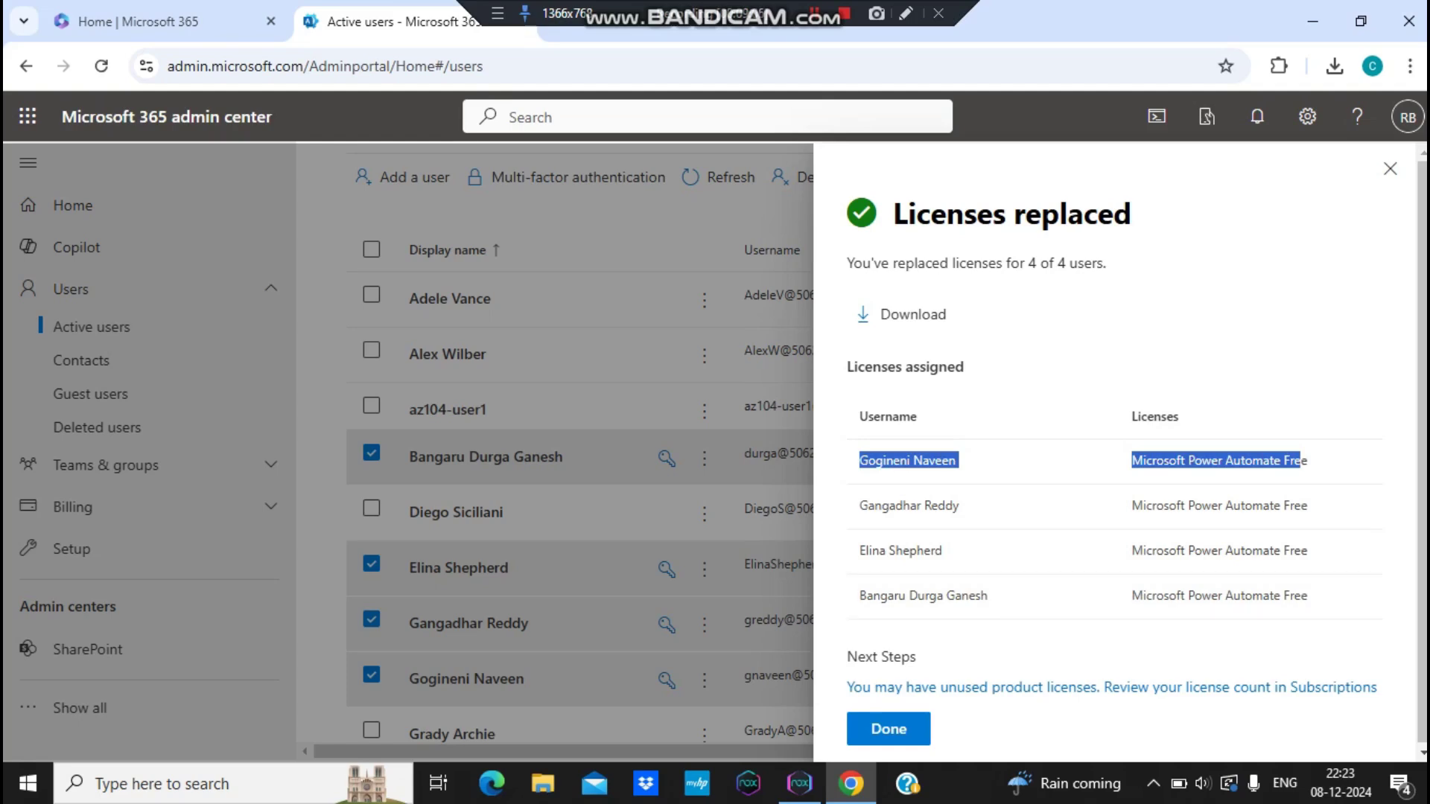
click(889, 728)
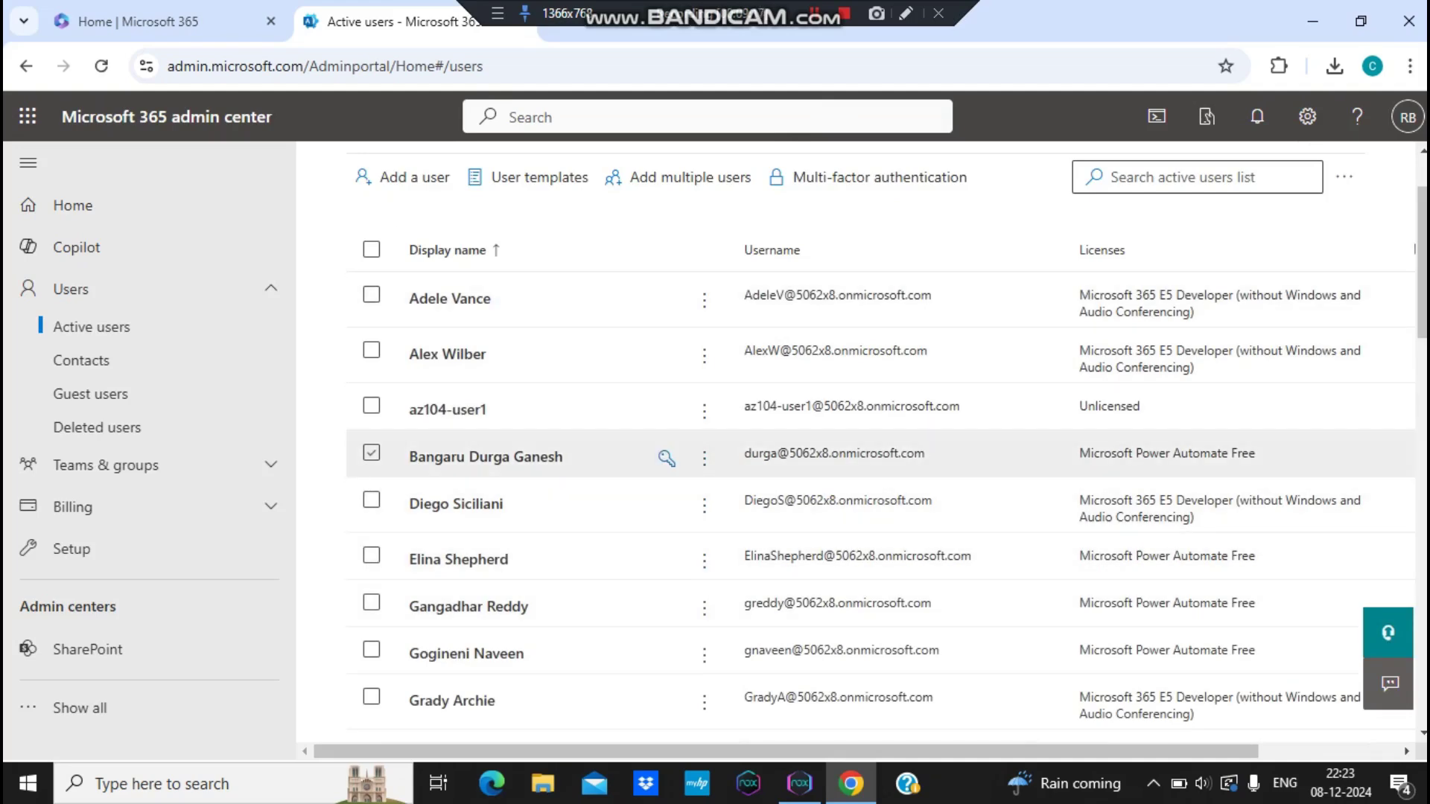
click(371, 452)
click(371, 555)
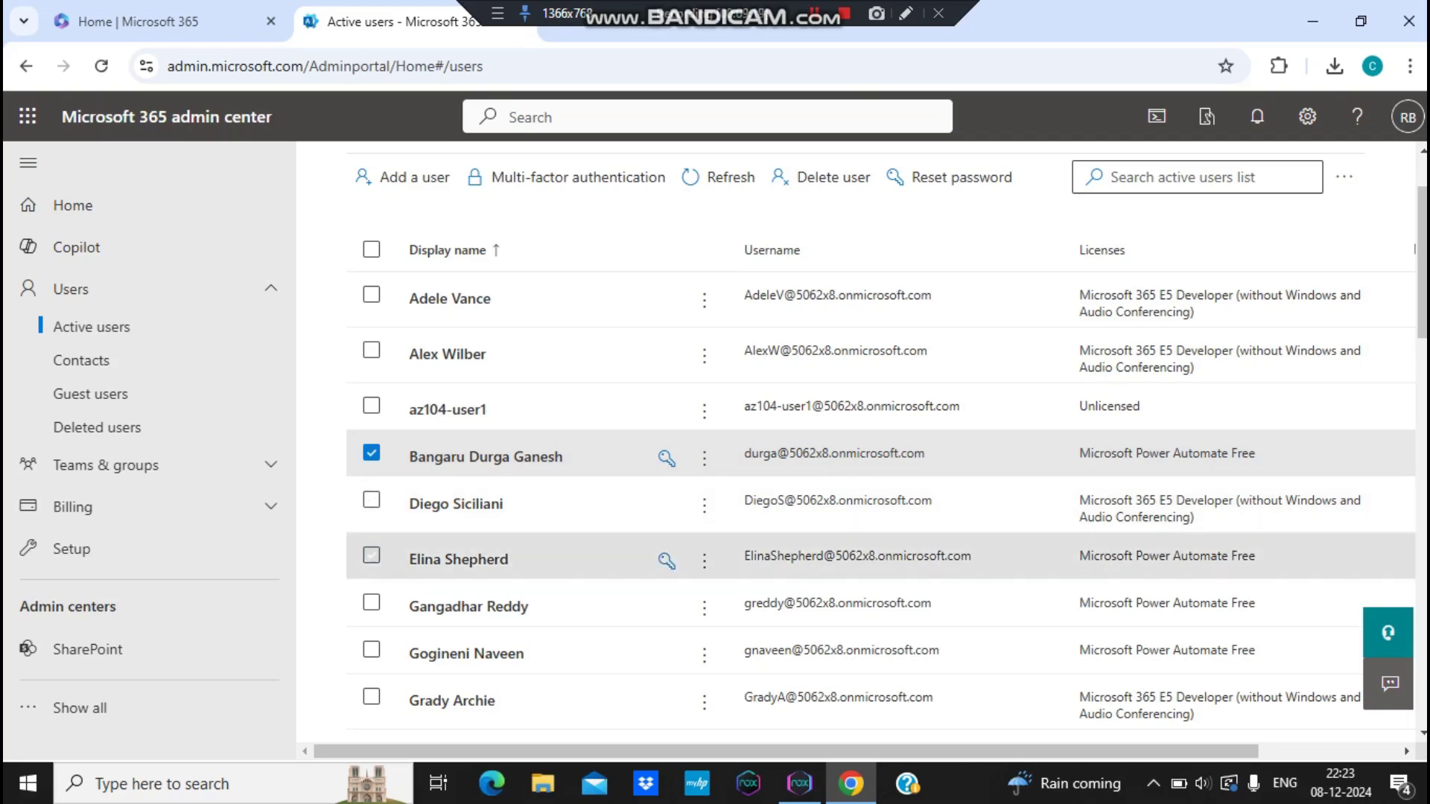
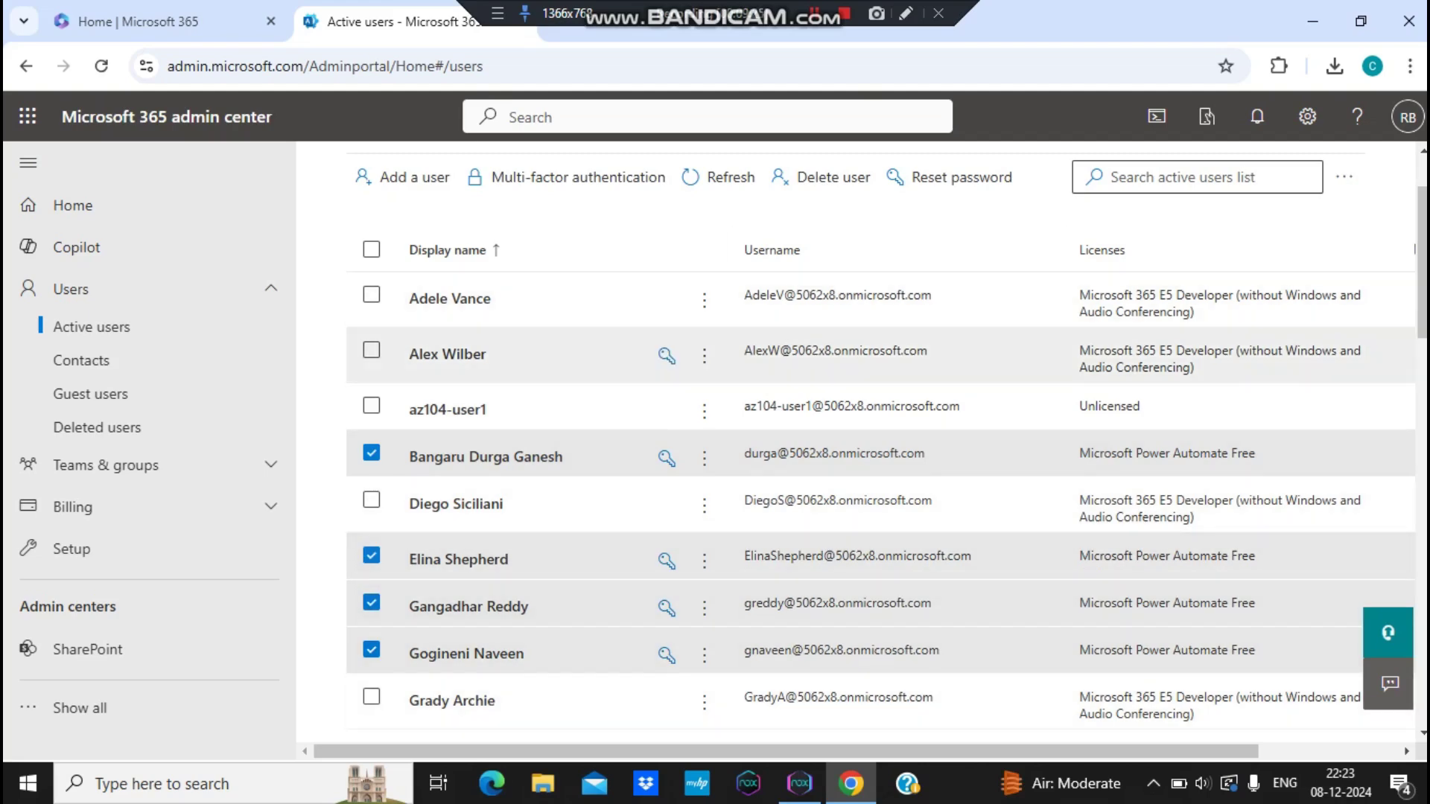
Step: Add the Microsoft 365 E5 Developer license to the four selected users and save the change
click(1344, 177)
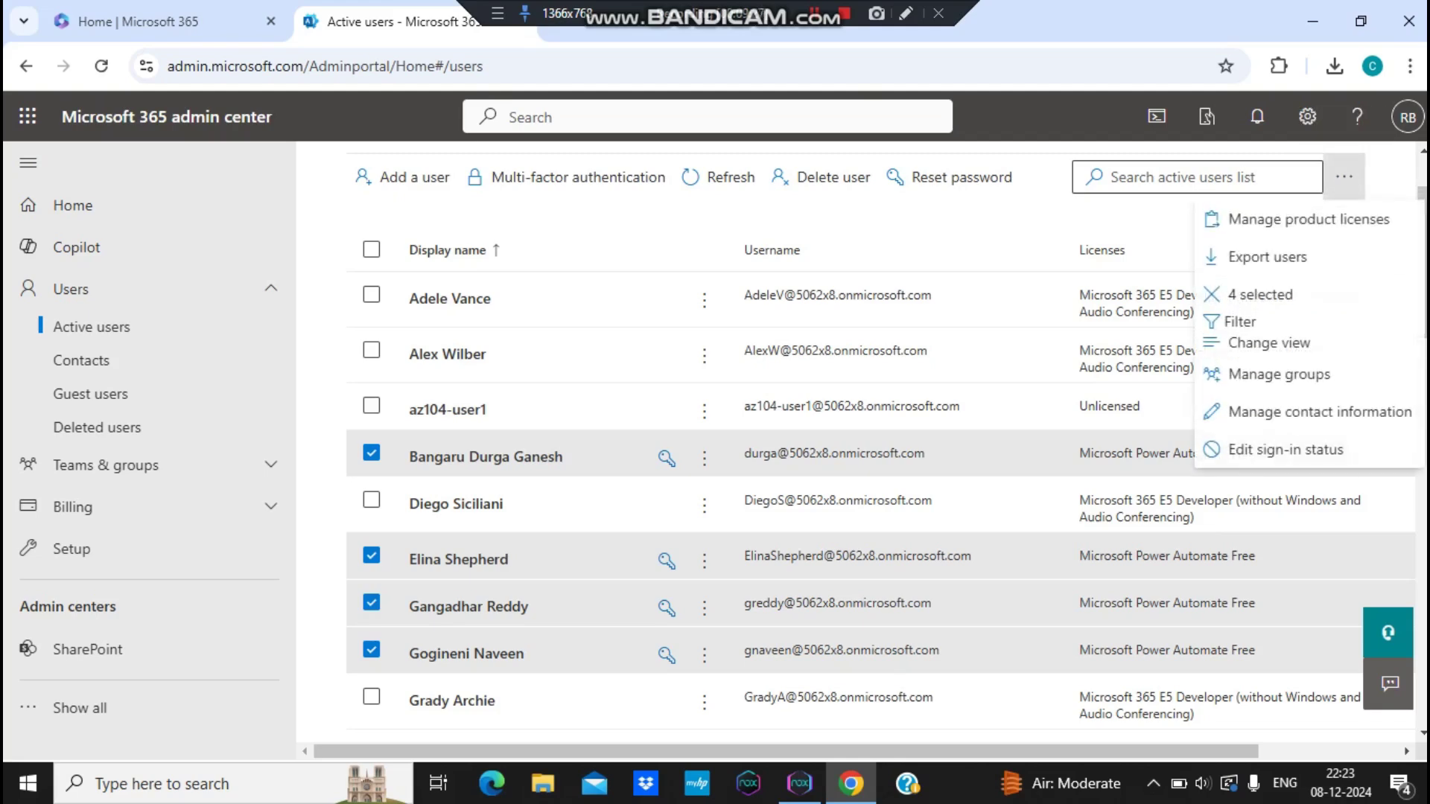
click(1309, 219)
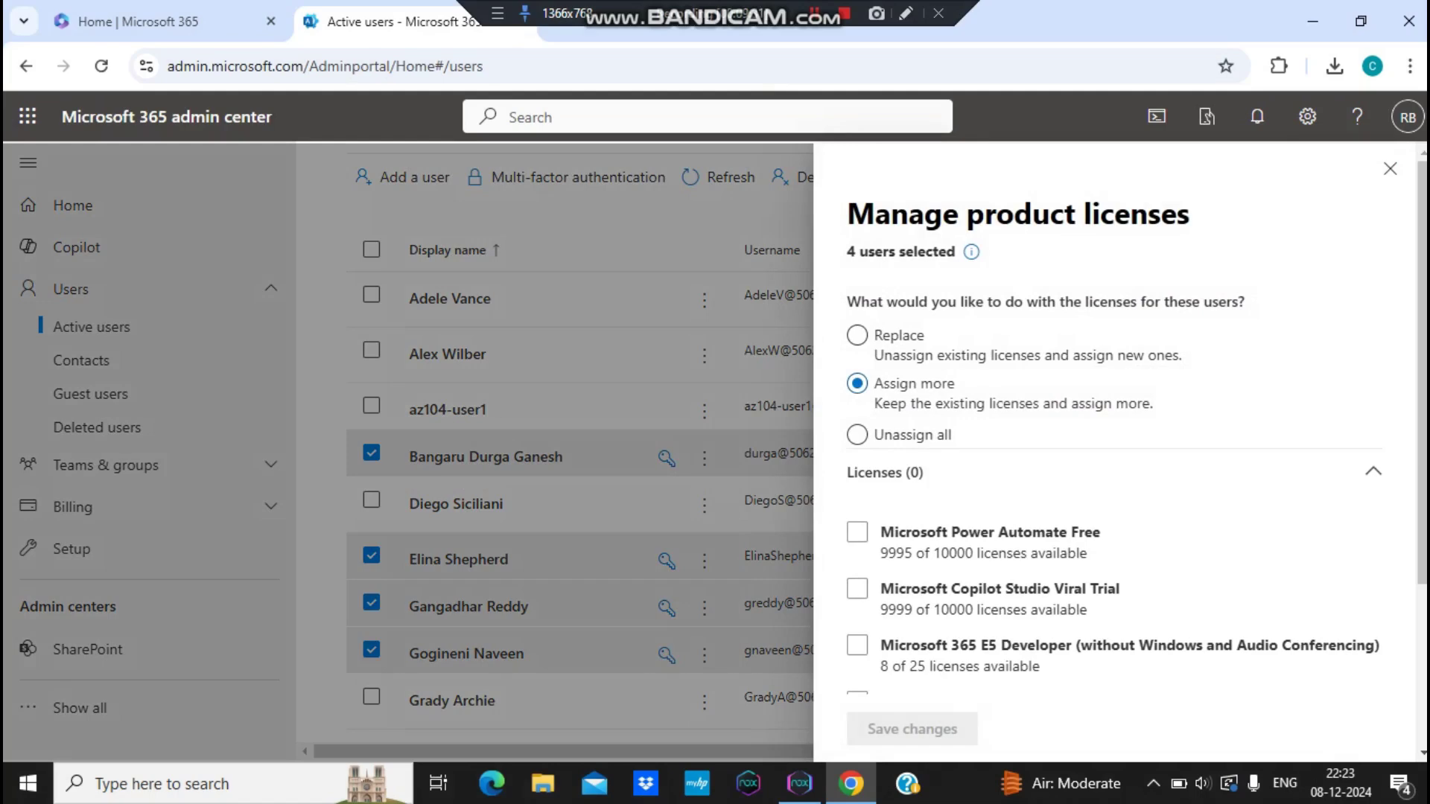
click(857, 645)
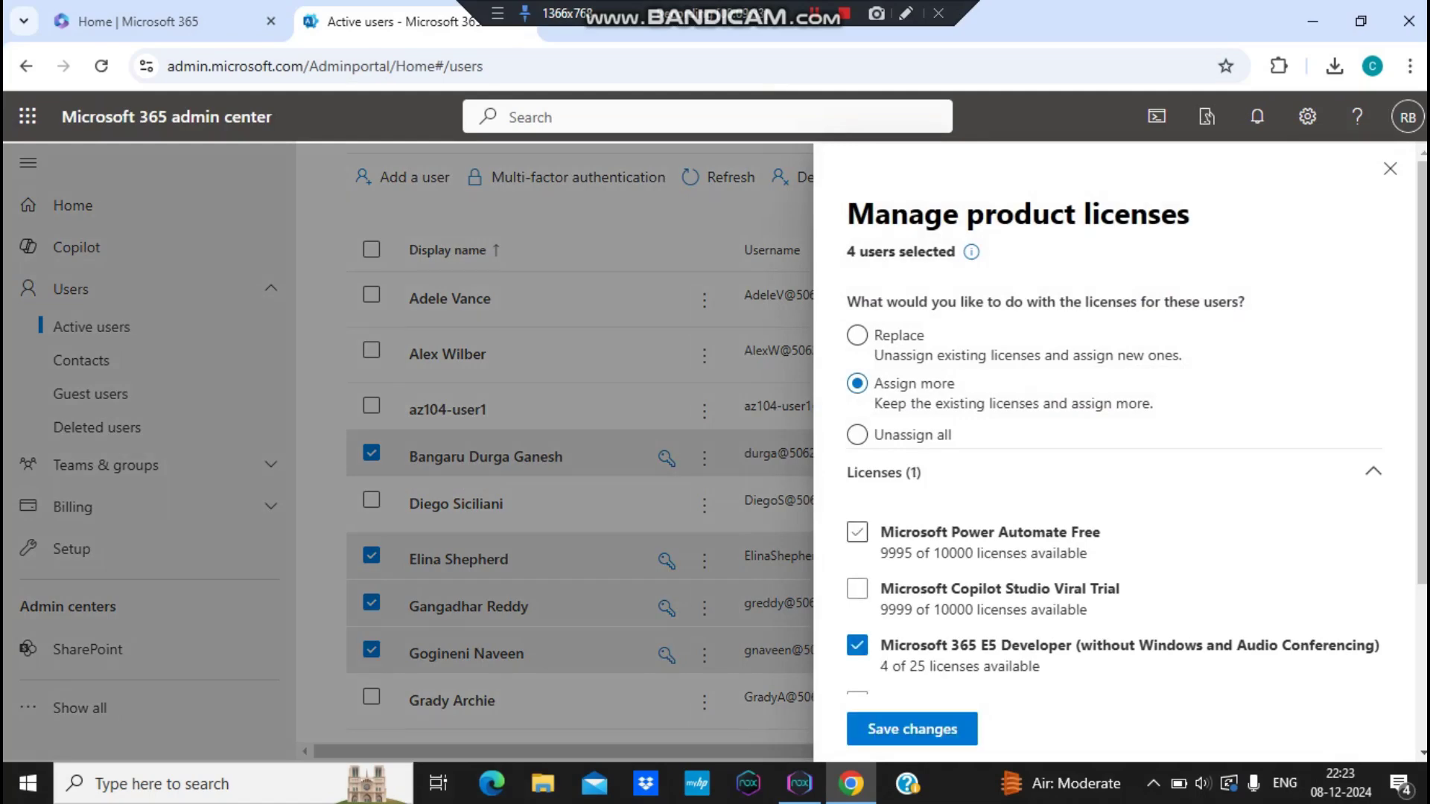
click(911, 729)
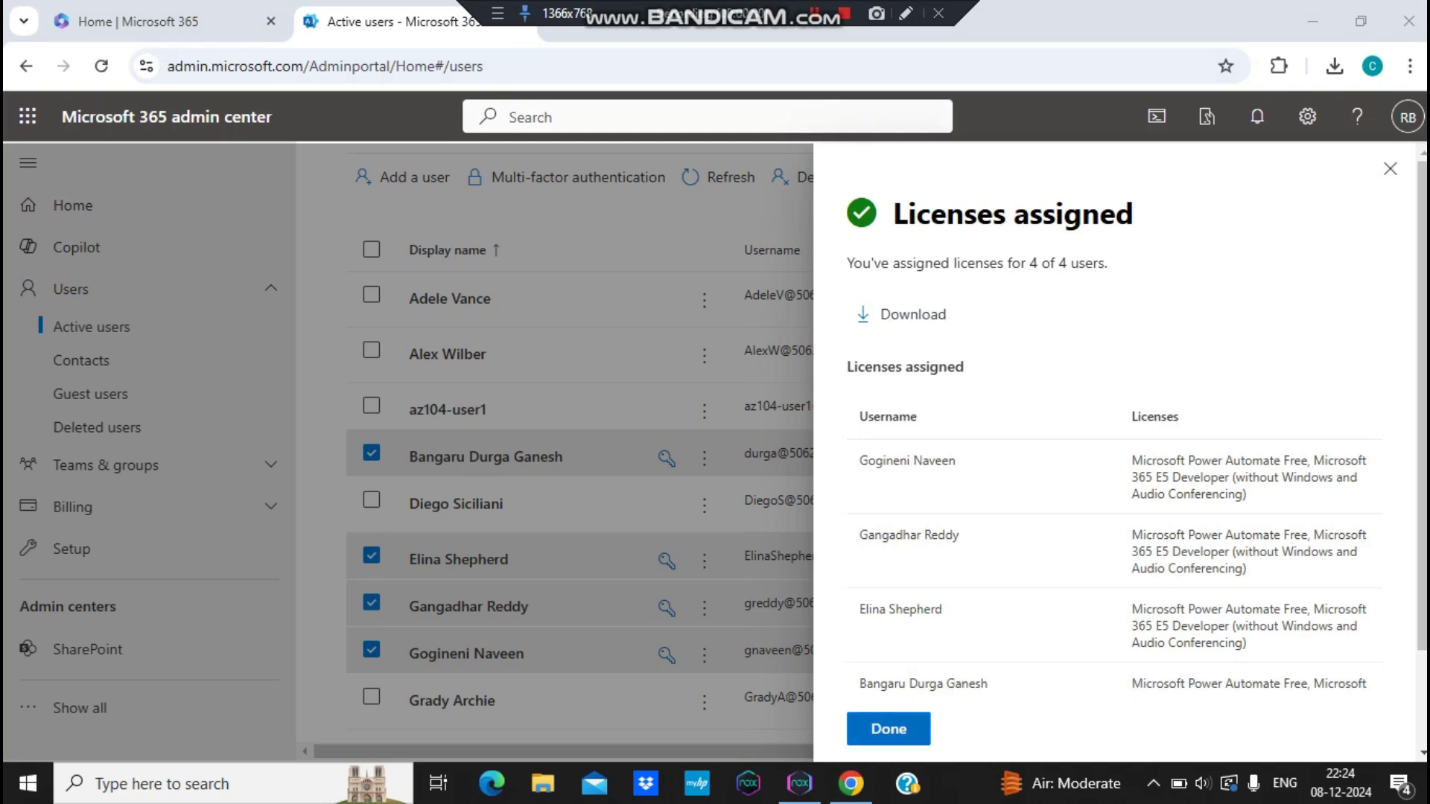
Step: Dismiss the licenses-assigned confirmation and open one newly licensed user's account details
click(888, 729)
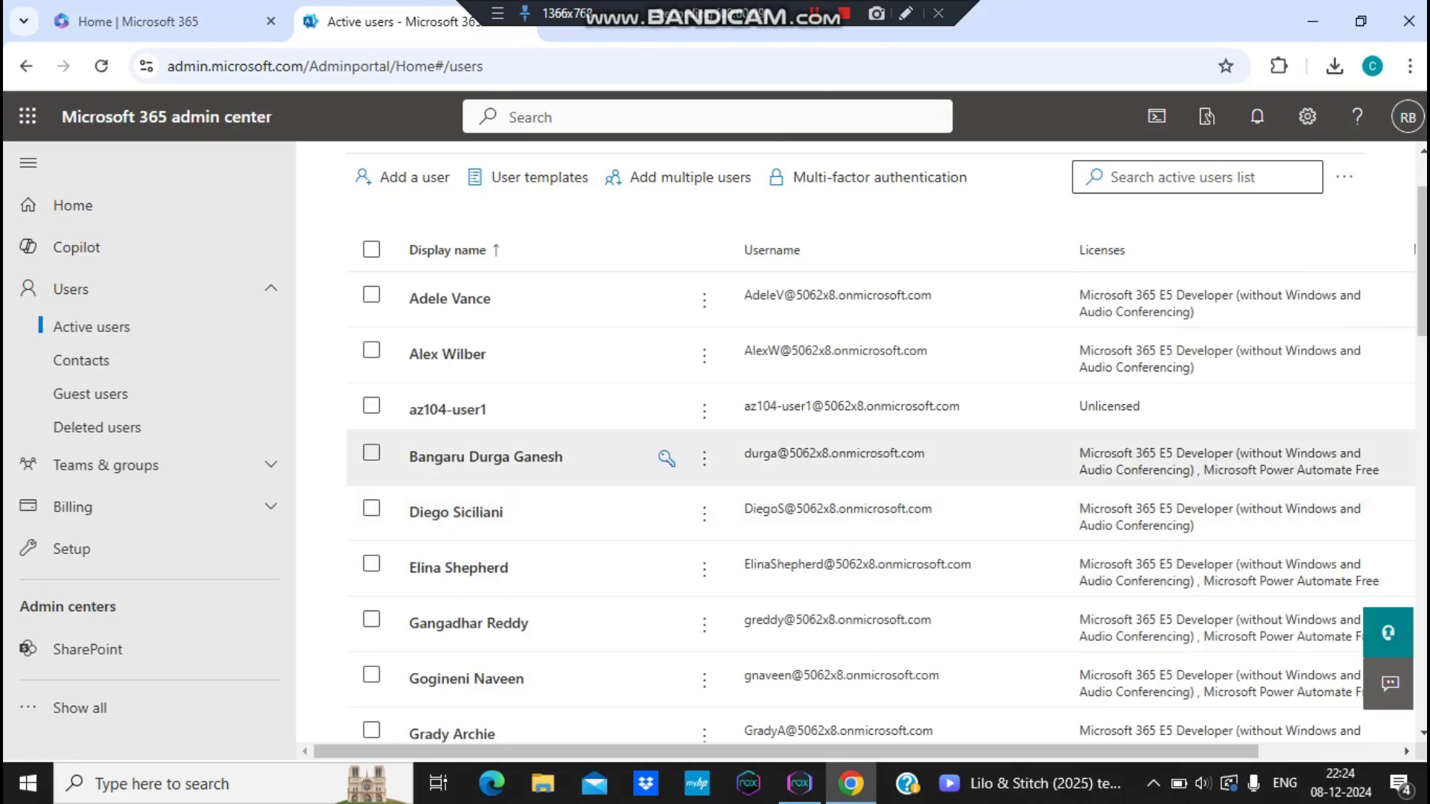
click(485, 457)
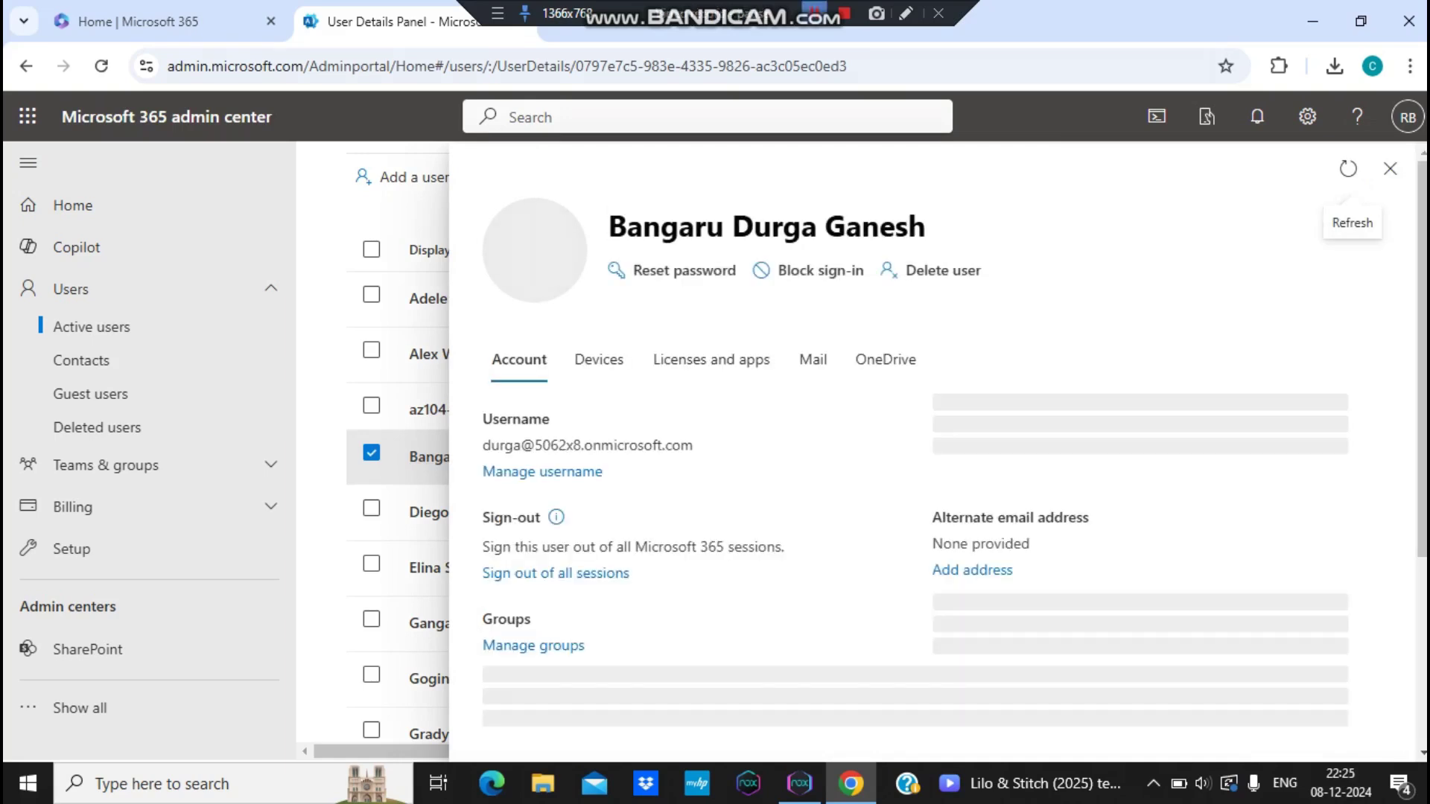
Step: Verify the user's Licenses and apps show E5 Developer and Power Automate Free, then close the panel
click(711, 359)
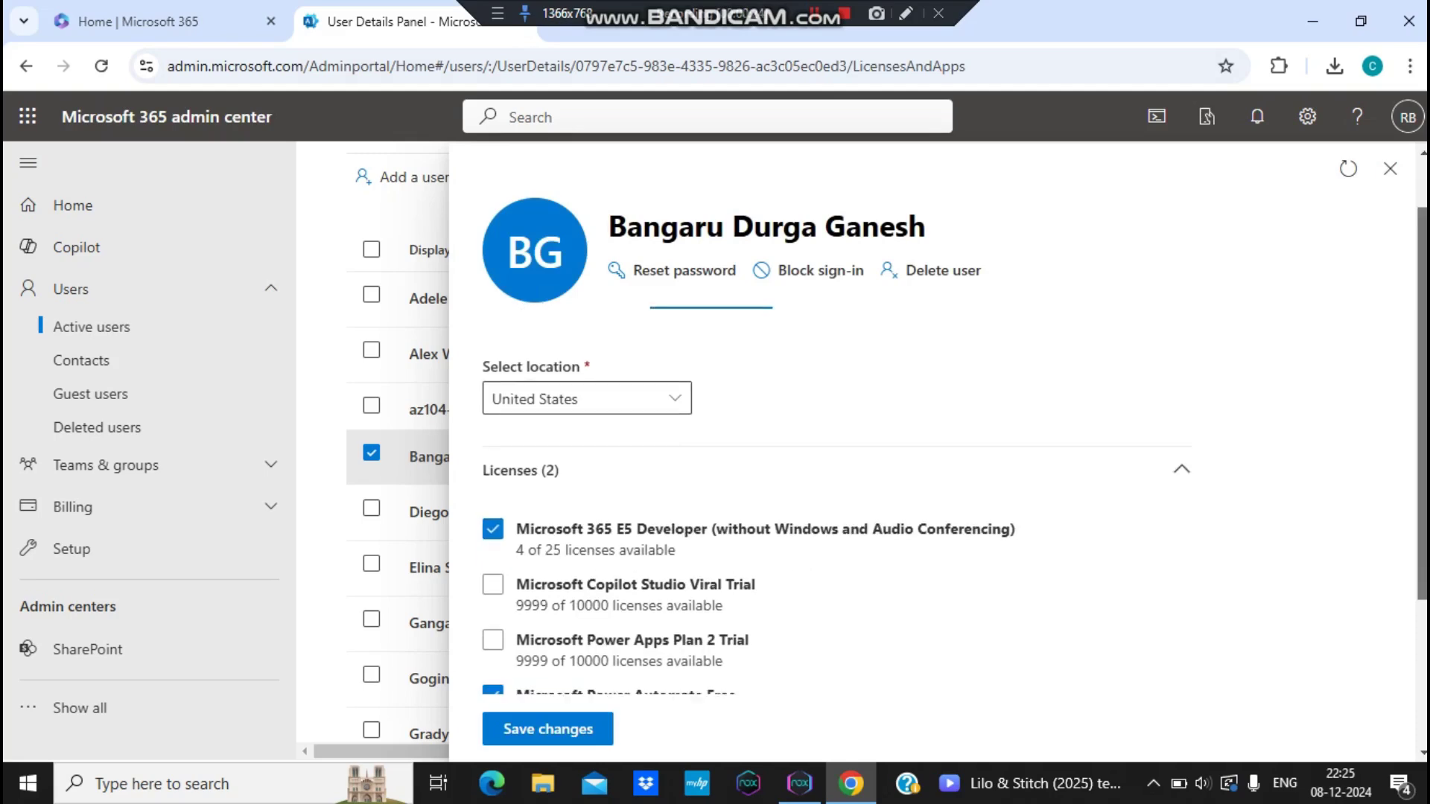
scroll(492, 499, down, 2)
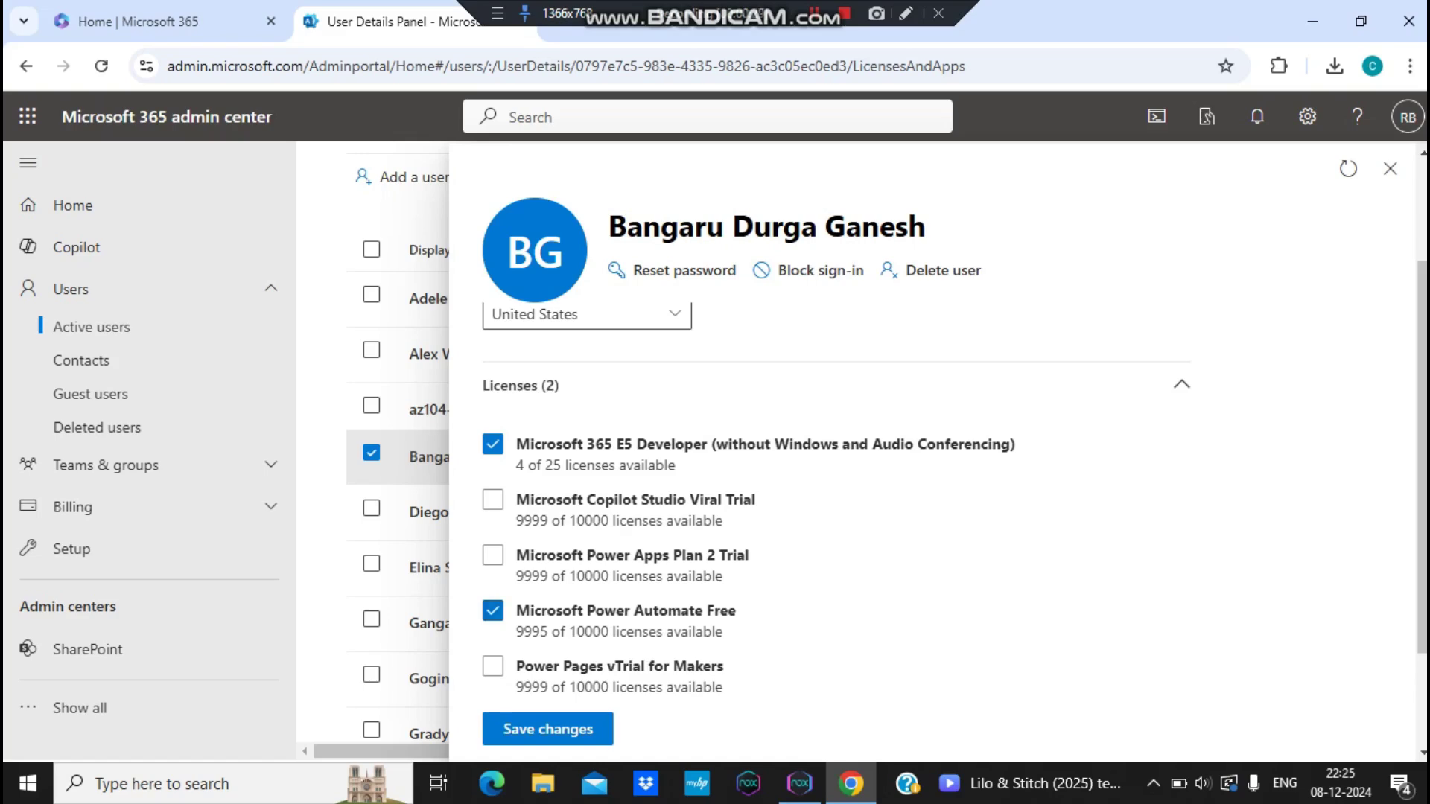
click(1390, 169)
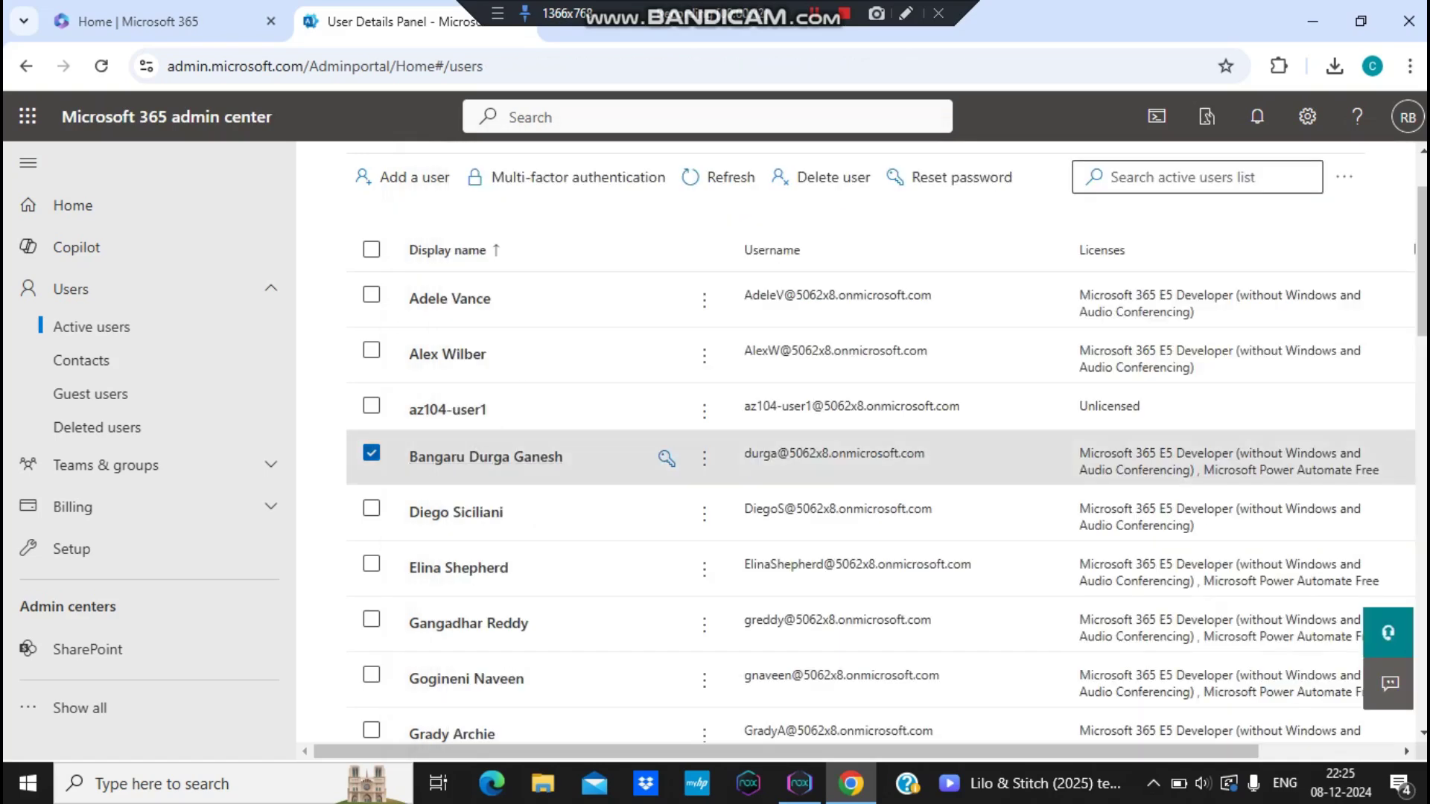
click(371, 452)
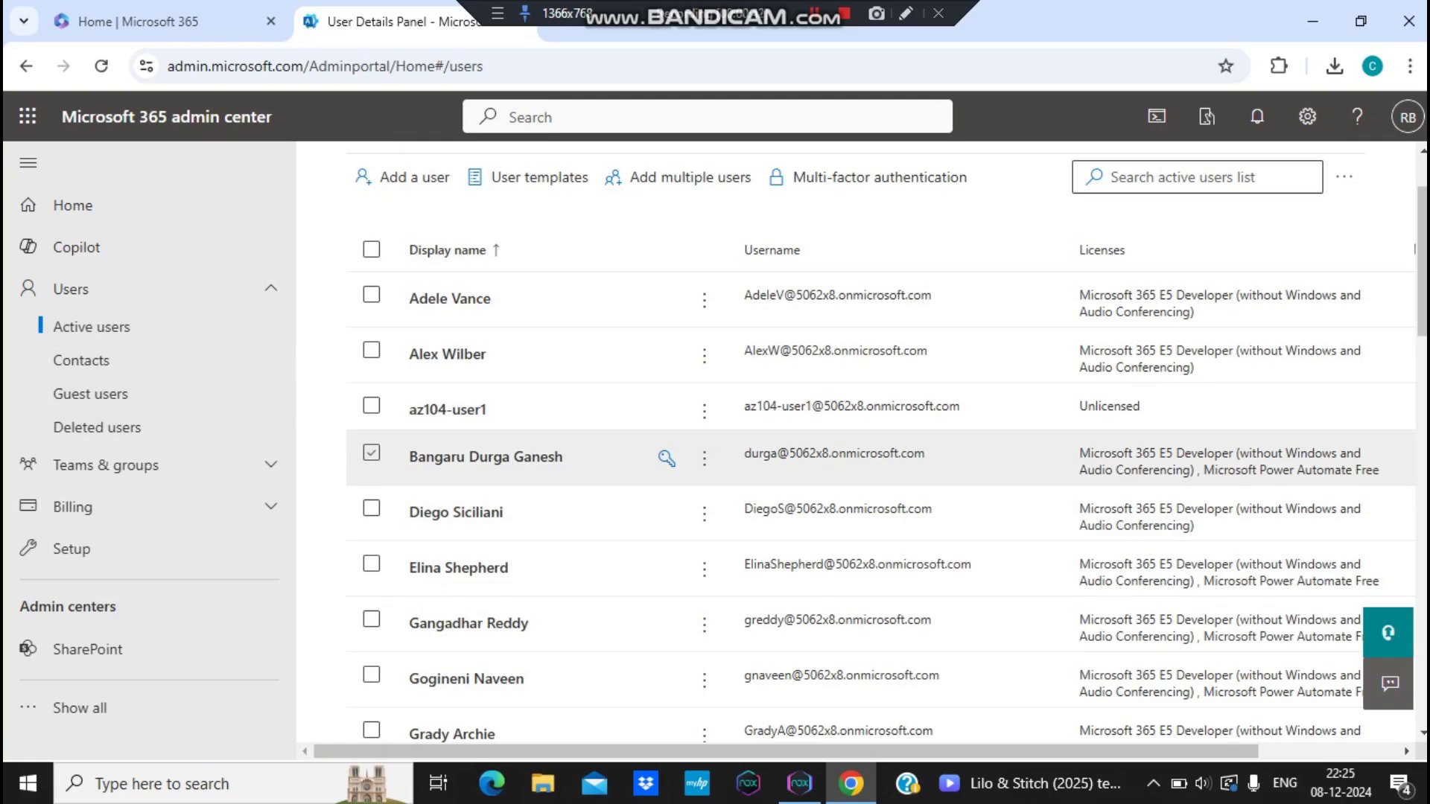
Step: Reselect the user, check the '...' more-actions menu, and expand Billing in the left navigation
click(371, 452)
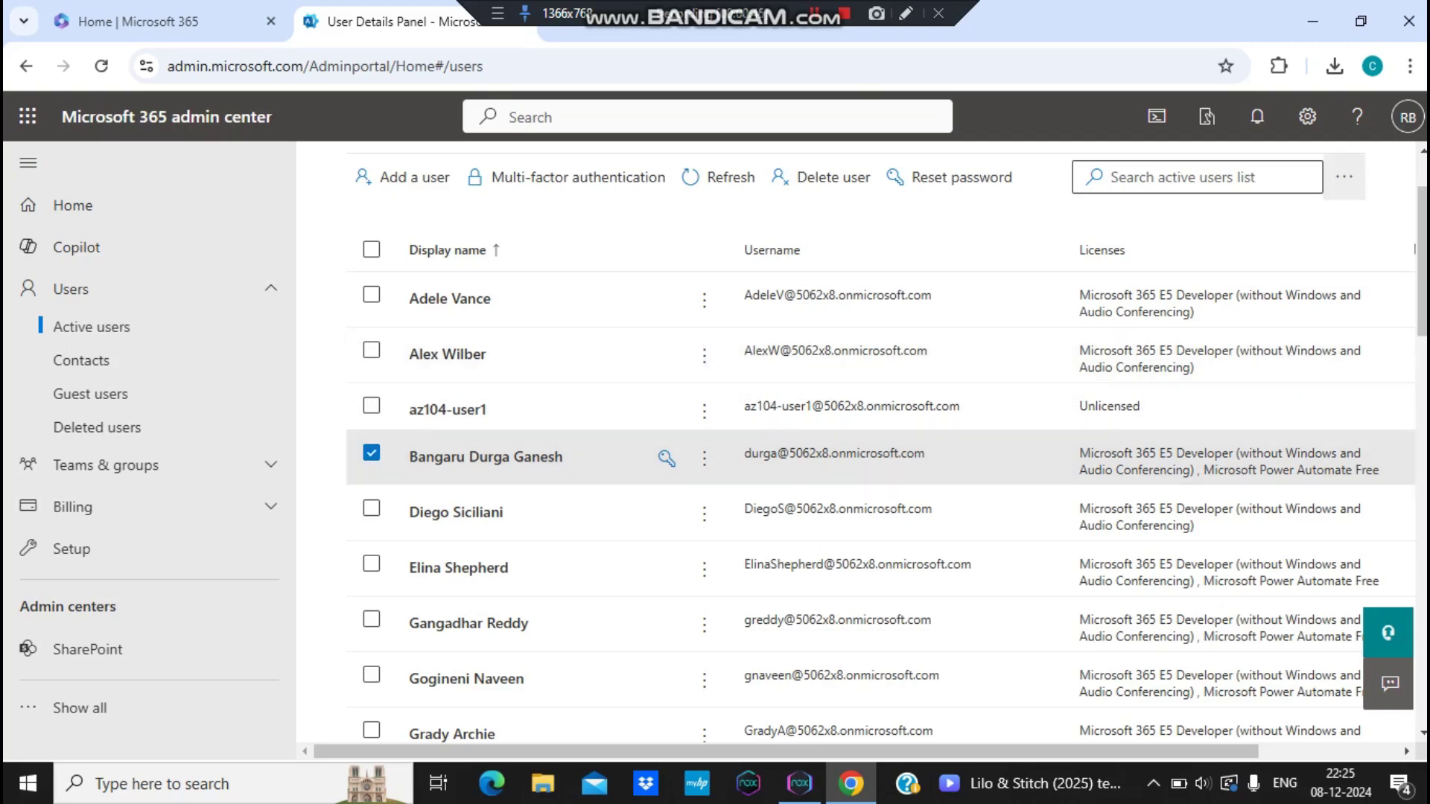
click(1344, 177)
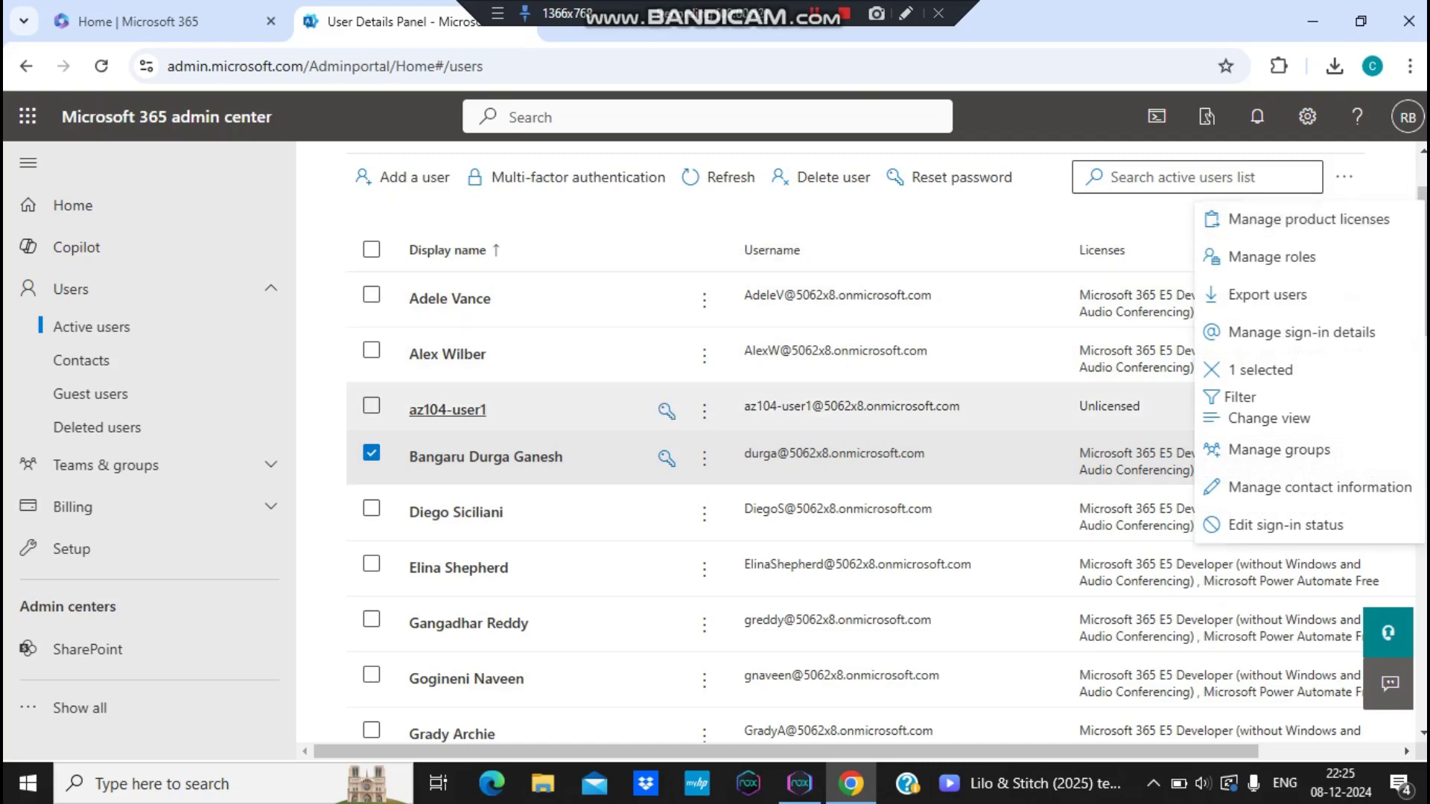
key(Escape)
key(Escape)
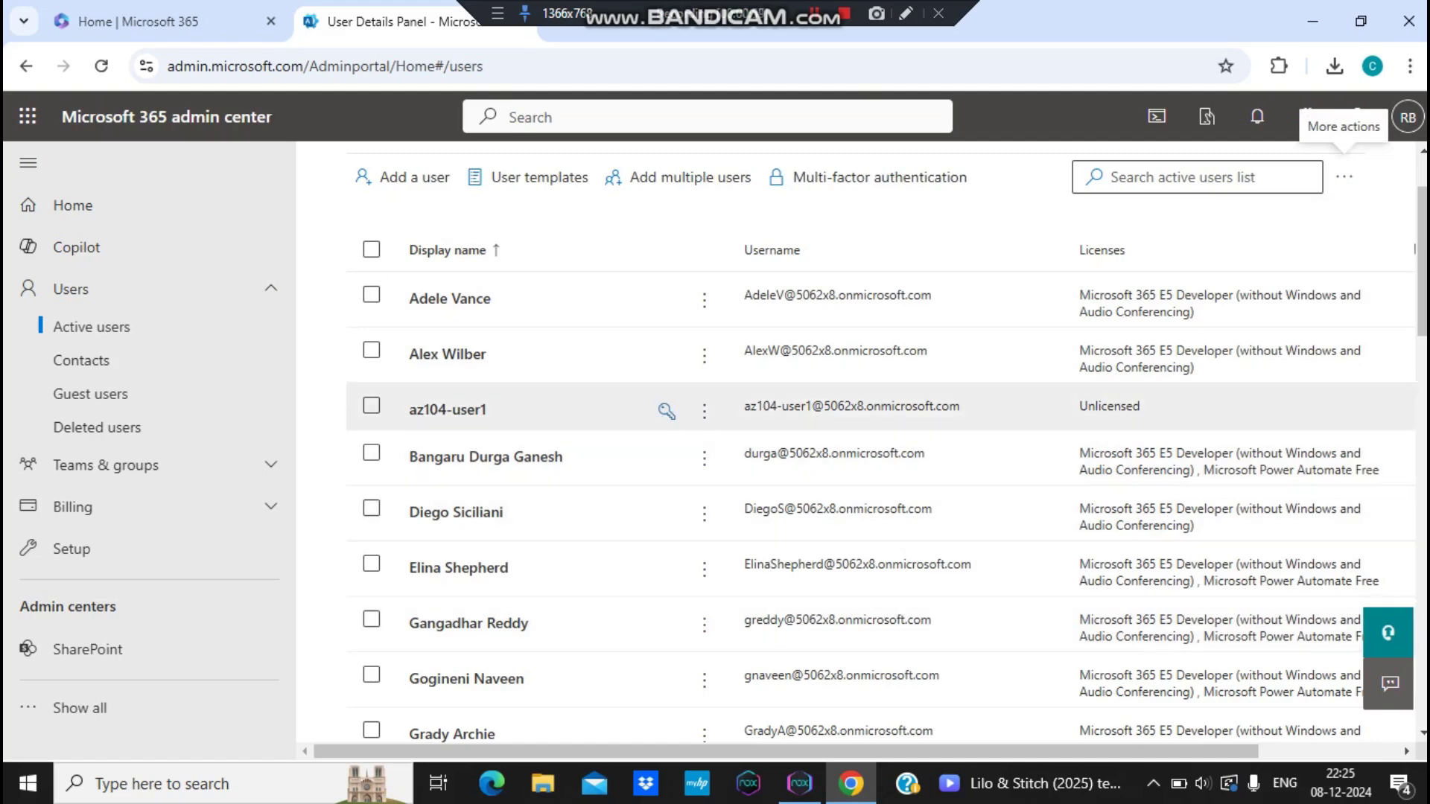
click(1345, 176)
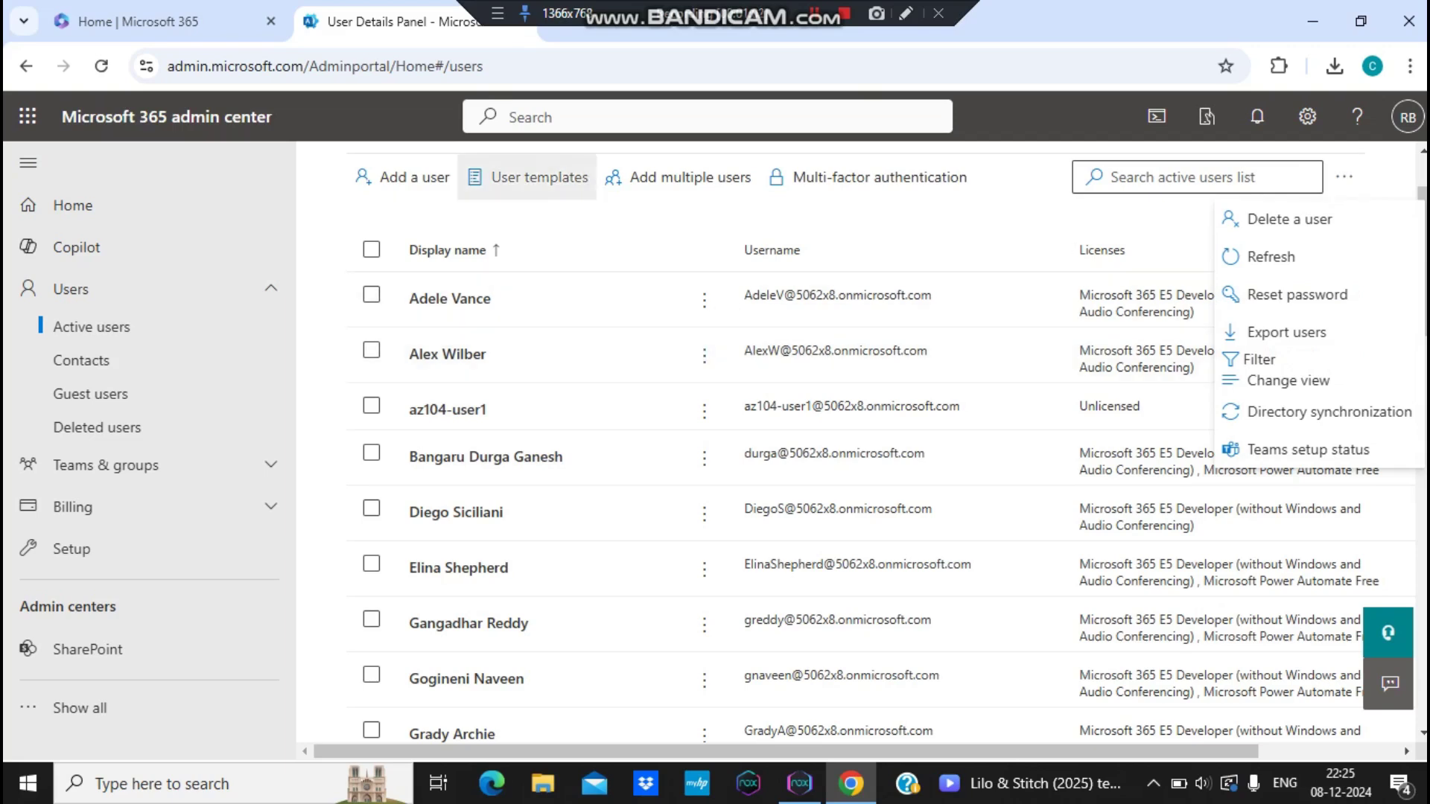
key(Escape)
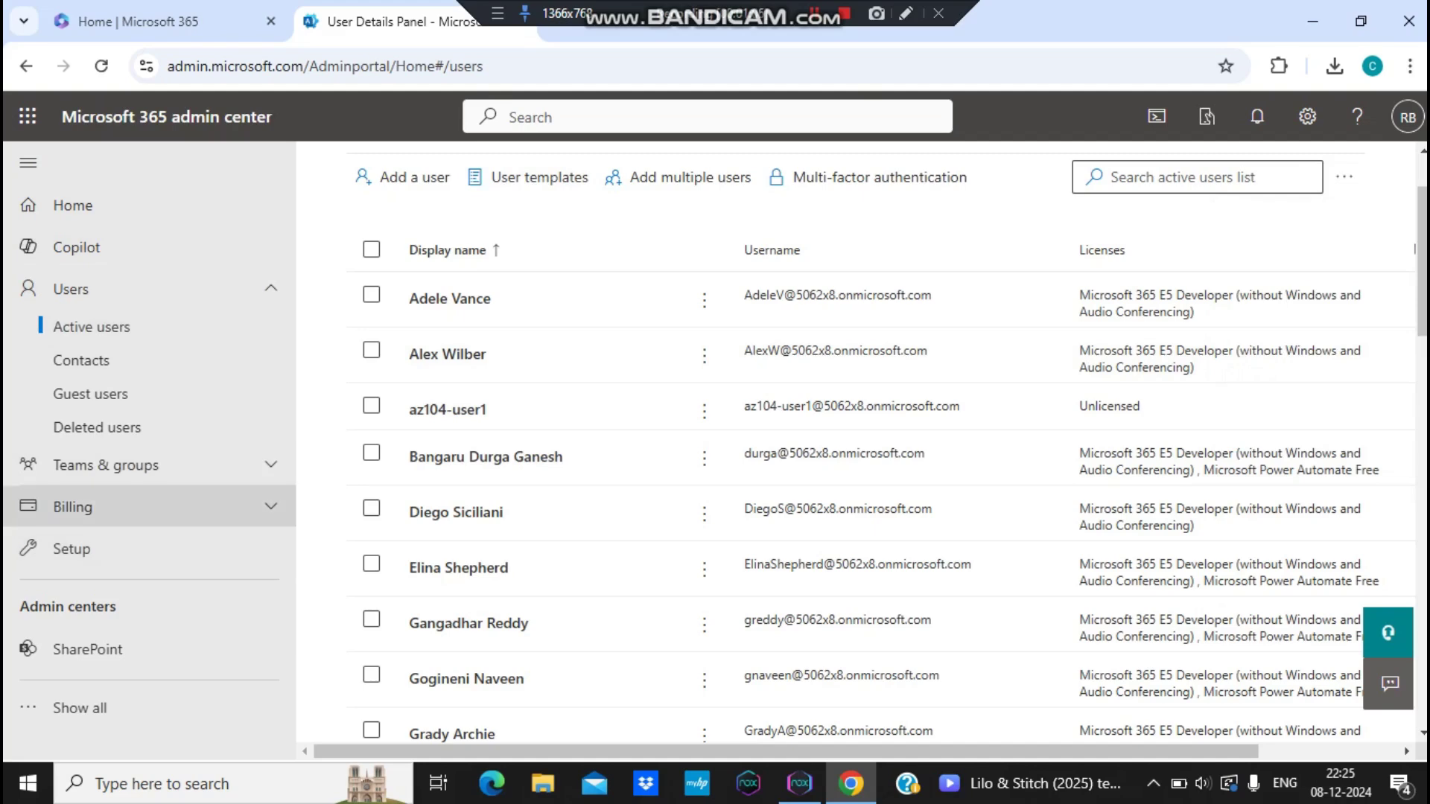
click(112, 506)
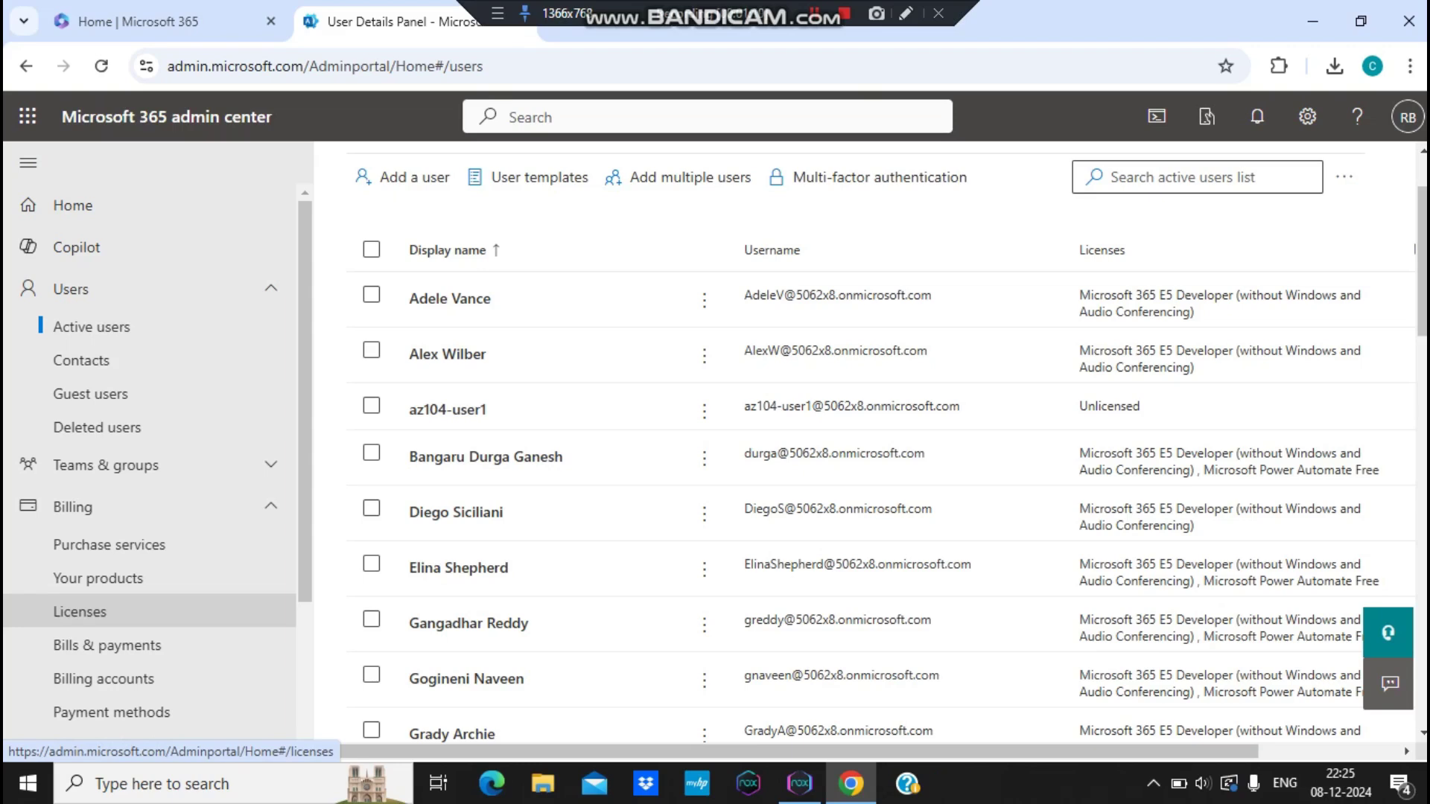
Step: Go to Billing > Licenses and open Microsoft 365 E5 Developer, showing 21 of 25 assigned
click(79, 612)
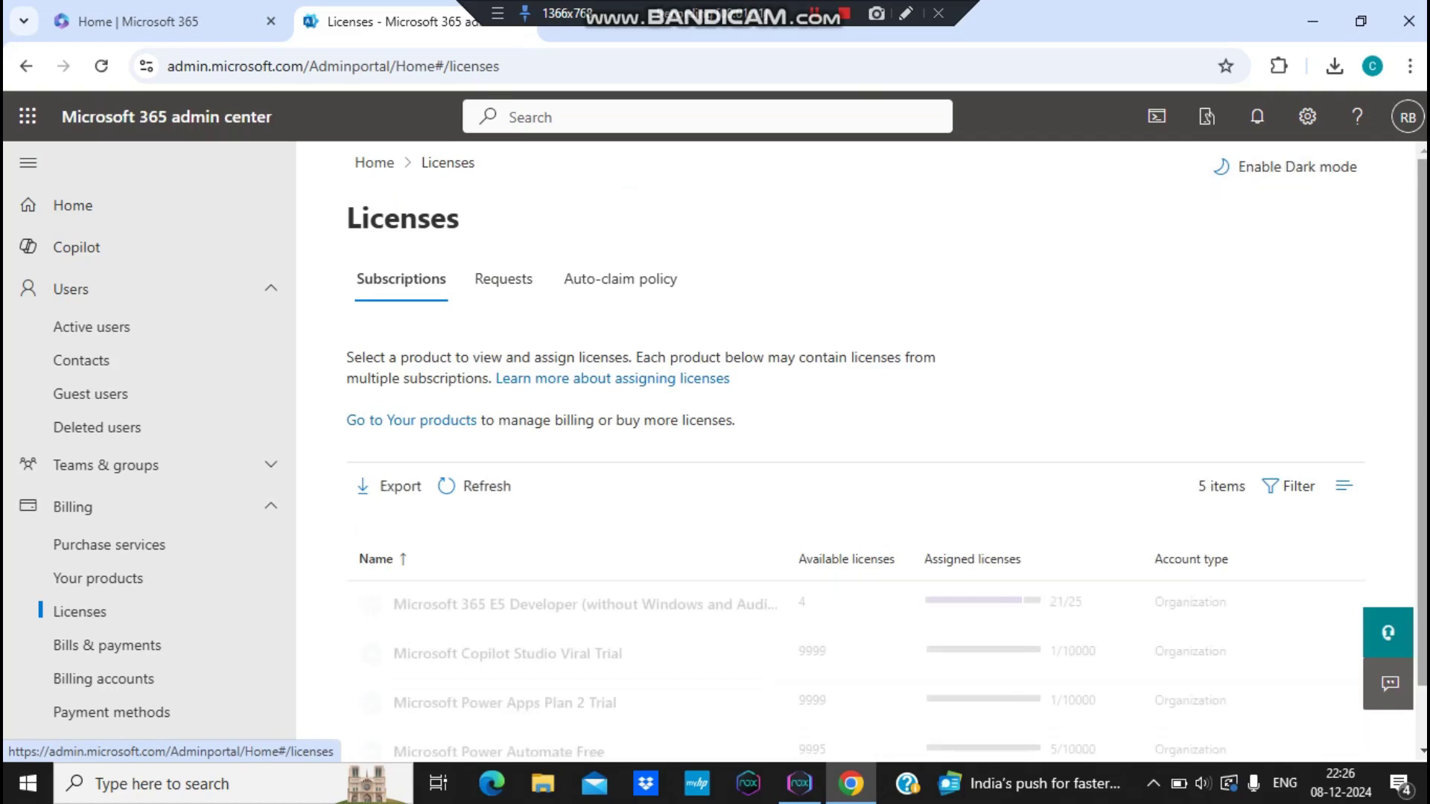
scroll(855, 538, down, 1)
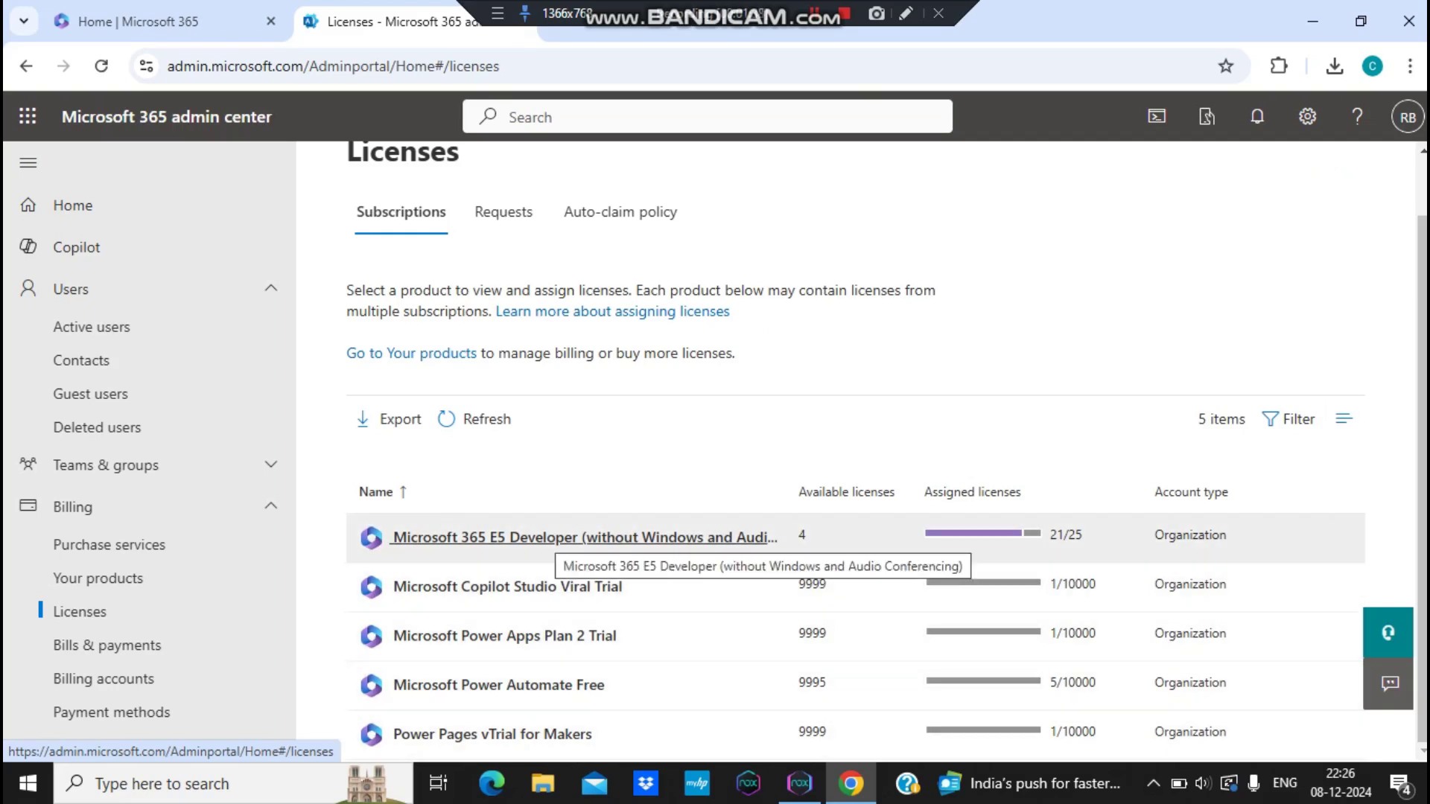
click(566, 537)
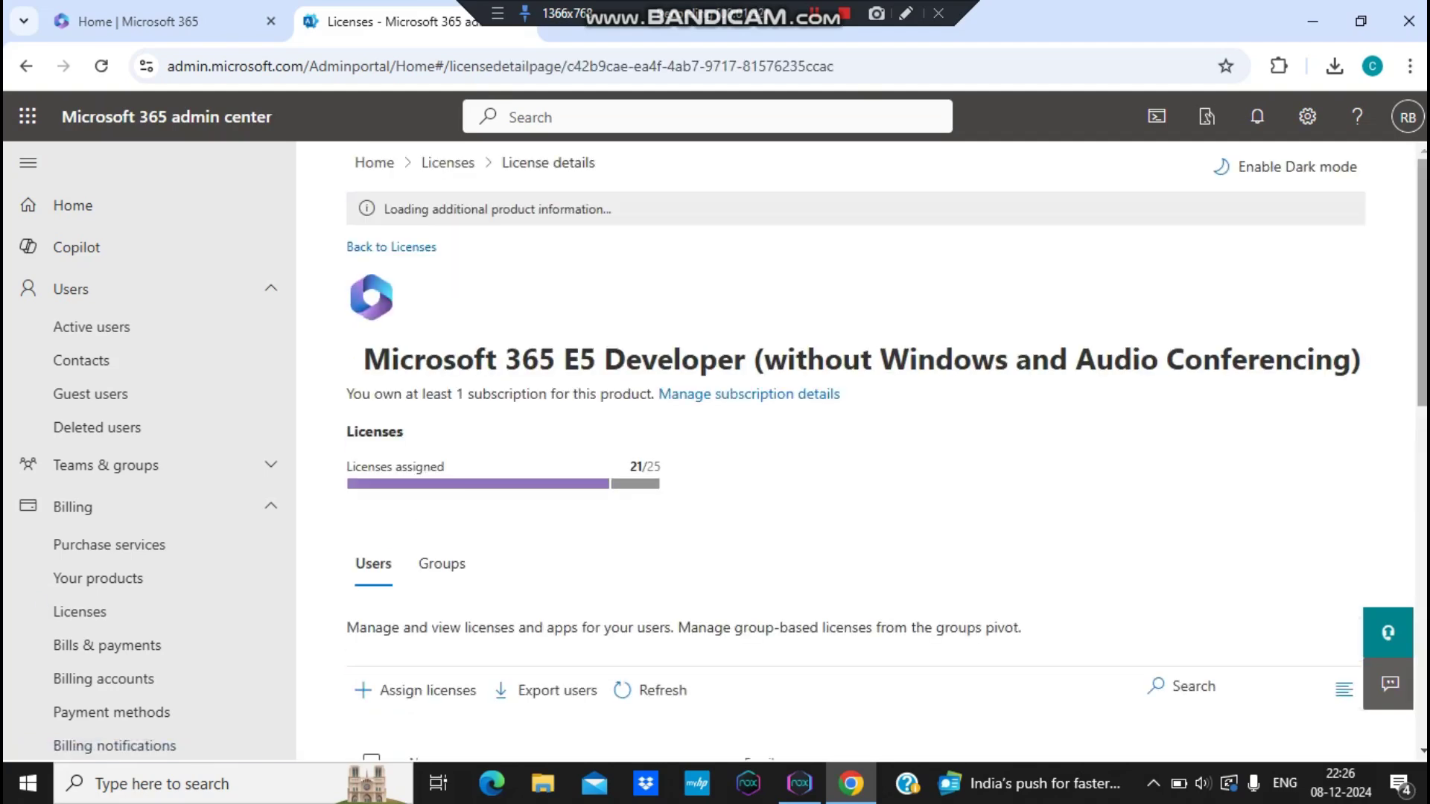
Step: Scroll through the E5 Developer Users tab to review everyone holding the license
scroll(857, 447, down, 3)
scroll(887, 477, down, 2)
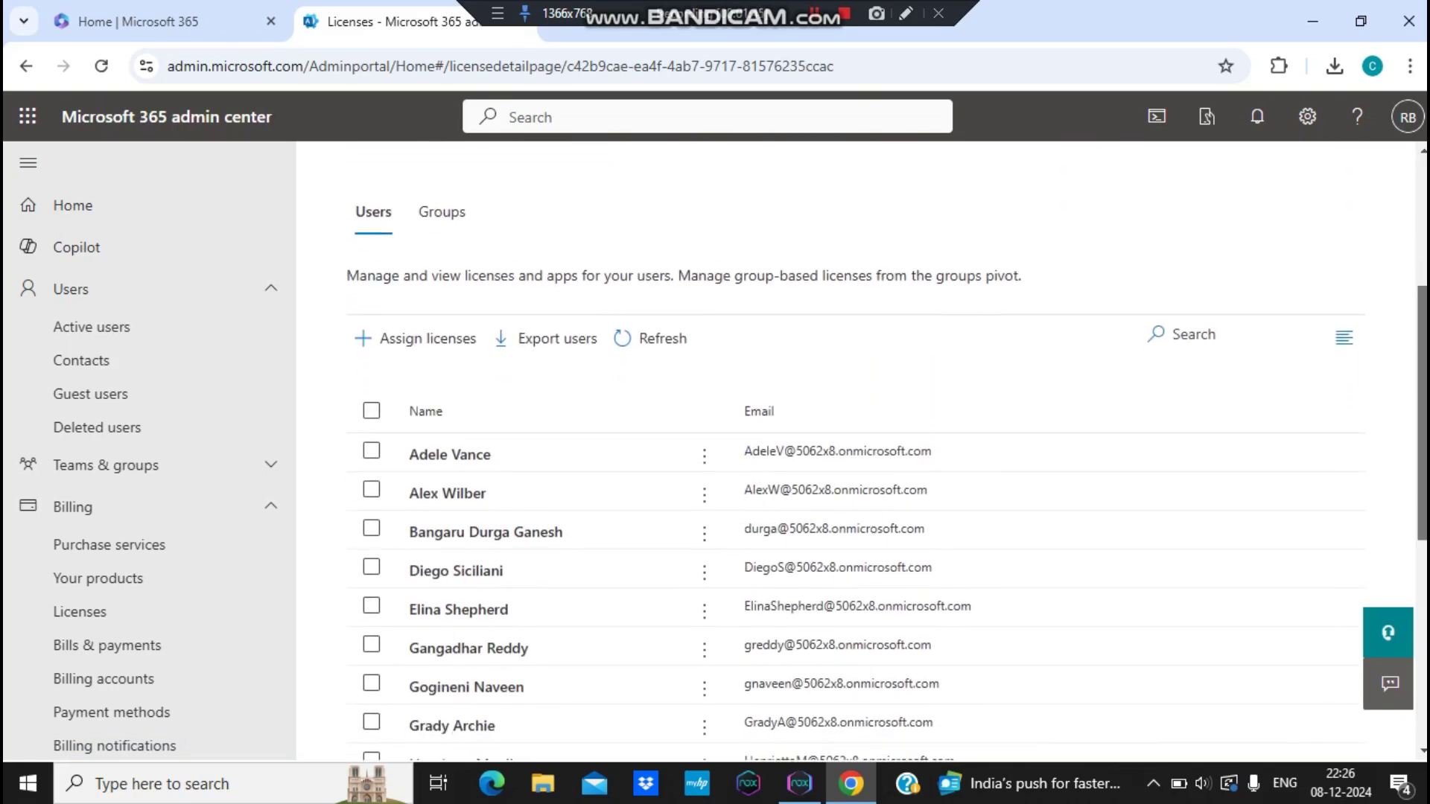
scroll(887, 476, down, 5)
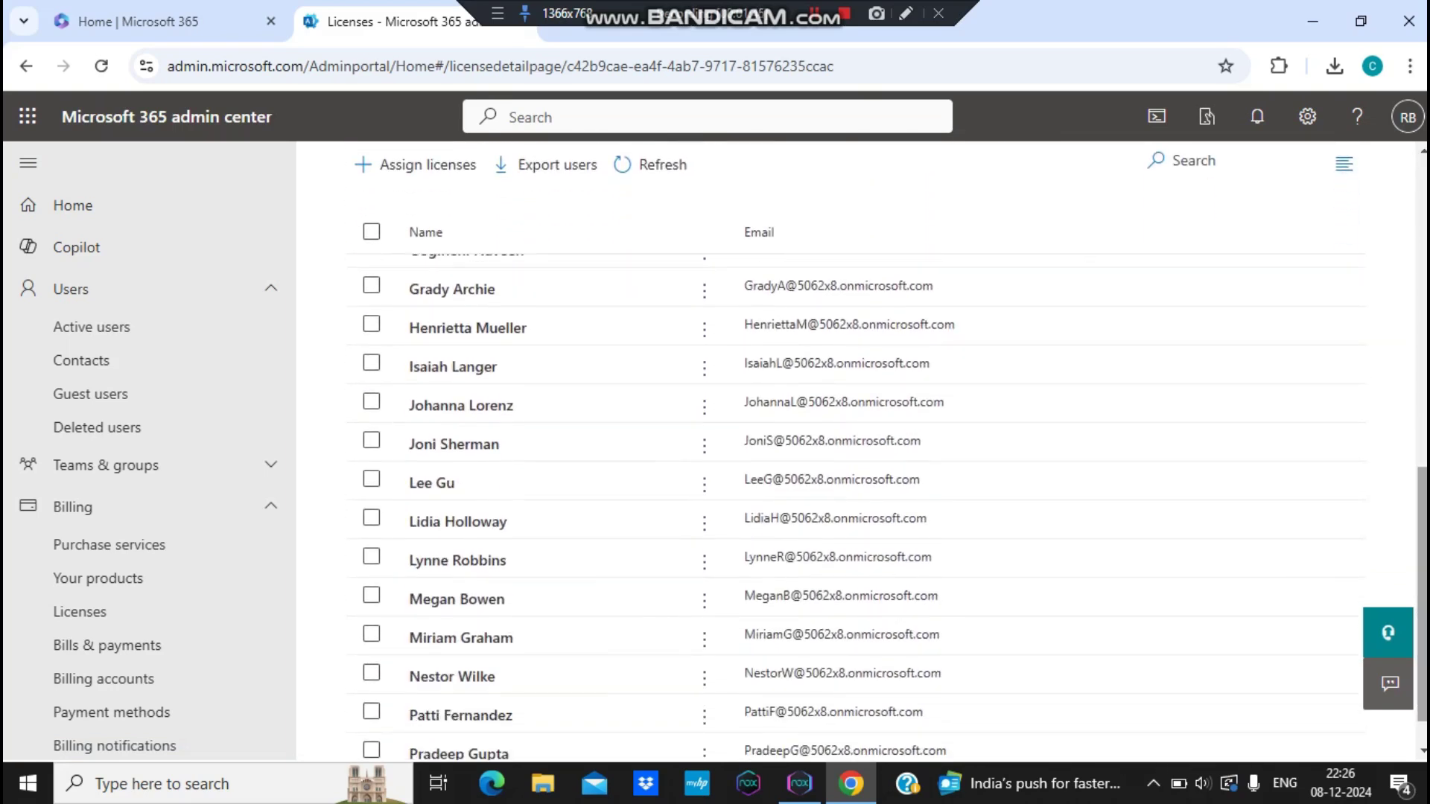
scroll(887, 477, down, 1)
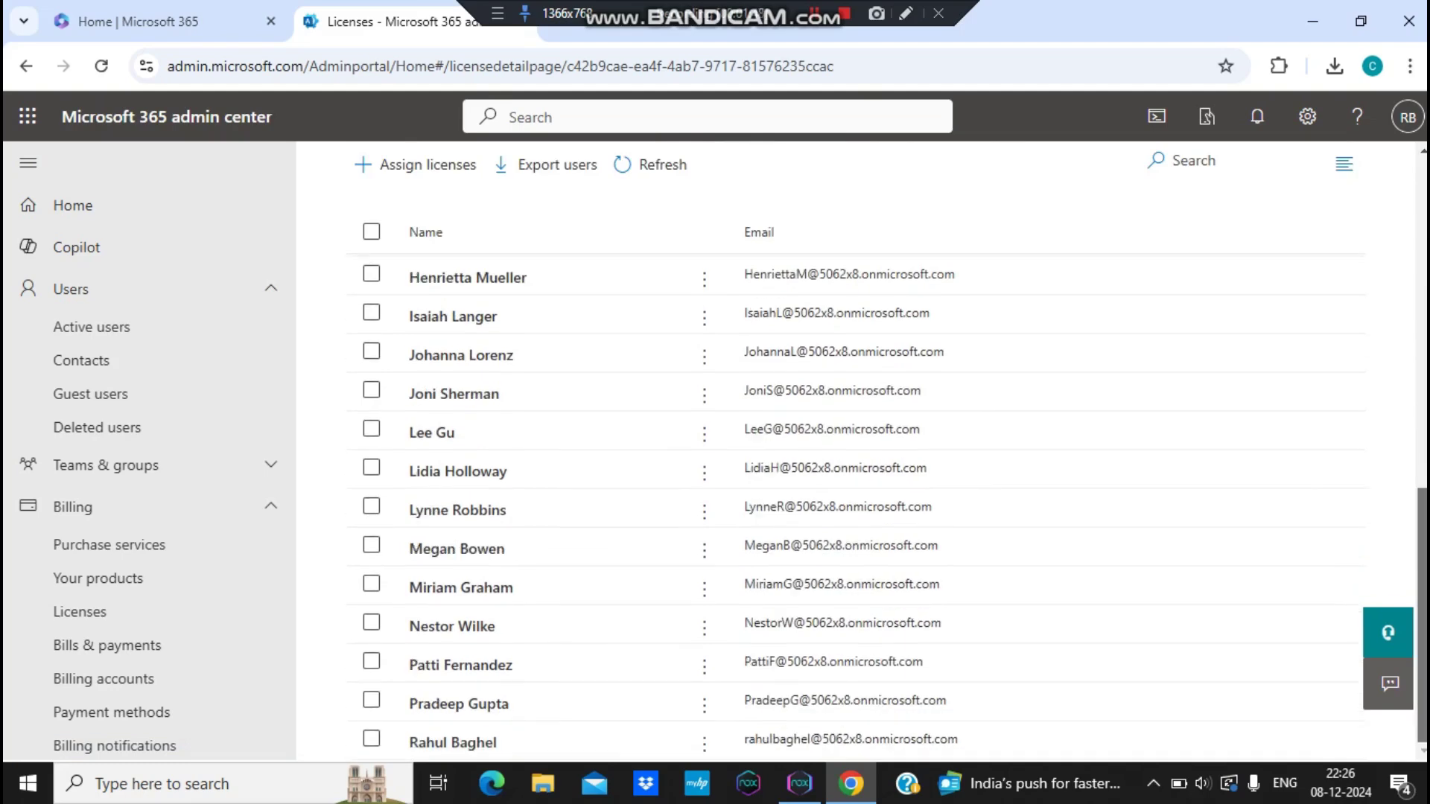
scroll(886, 477, up, 2)
scroll(886, 477, up, 3)
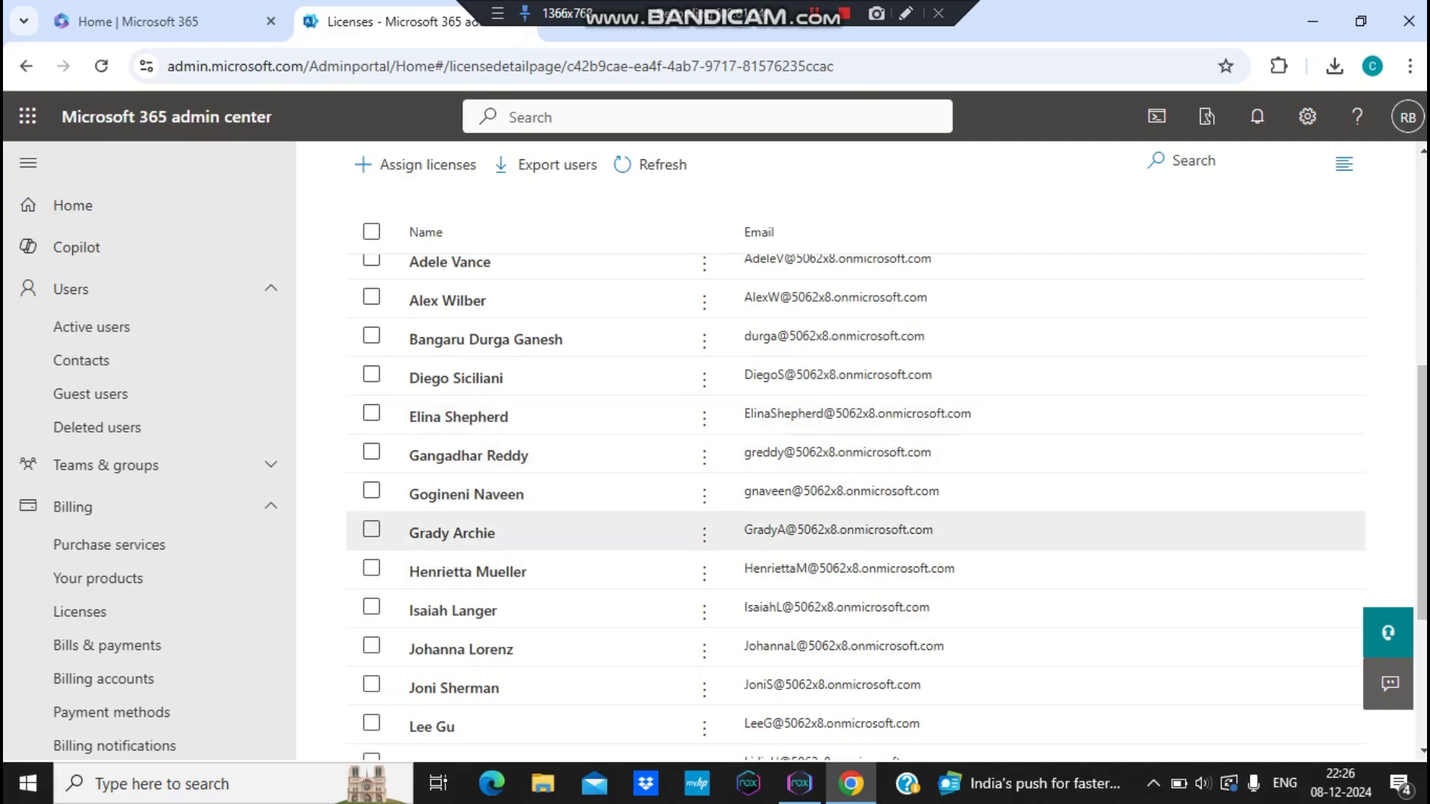
scroll(886, 499, down, 3)
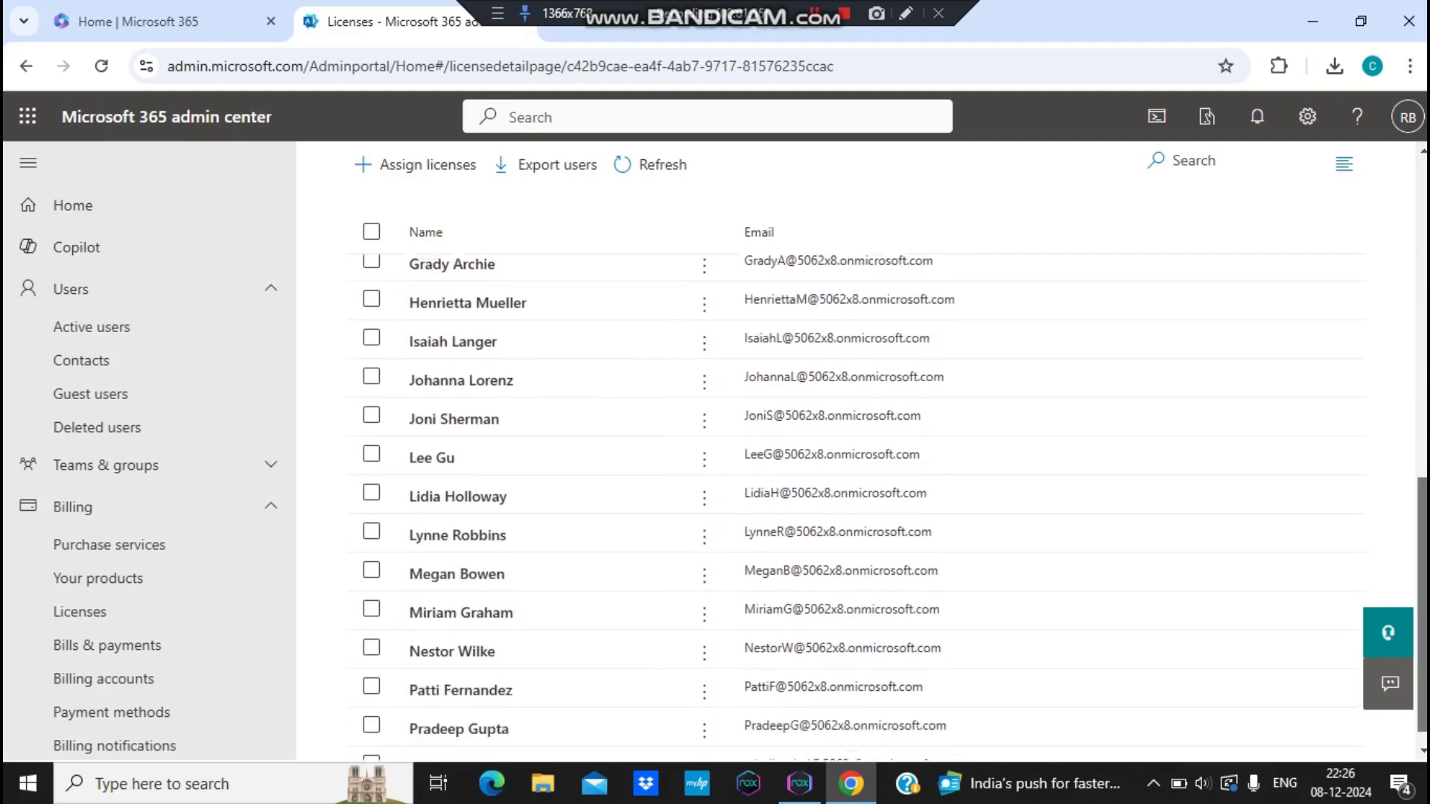
scroll(886, 499, down, 1)
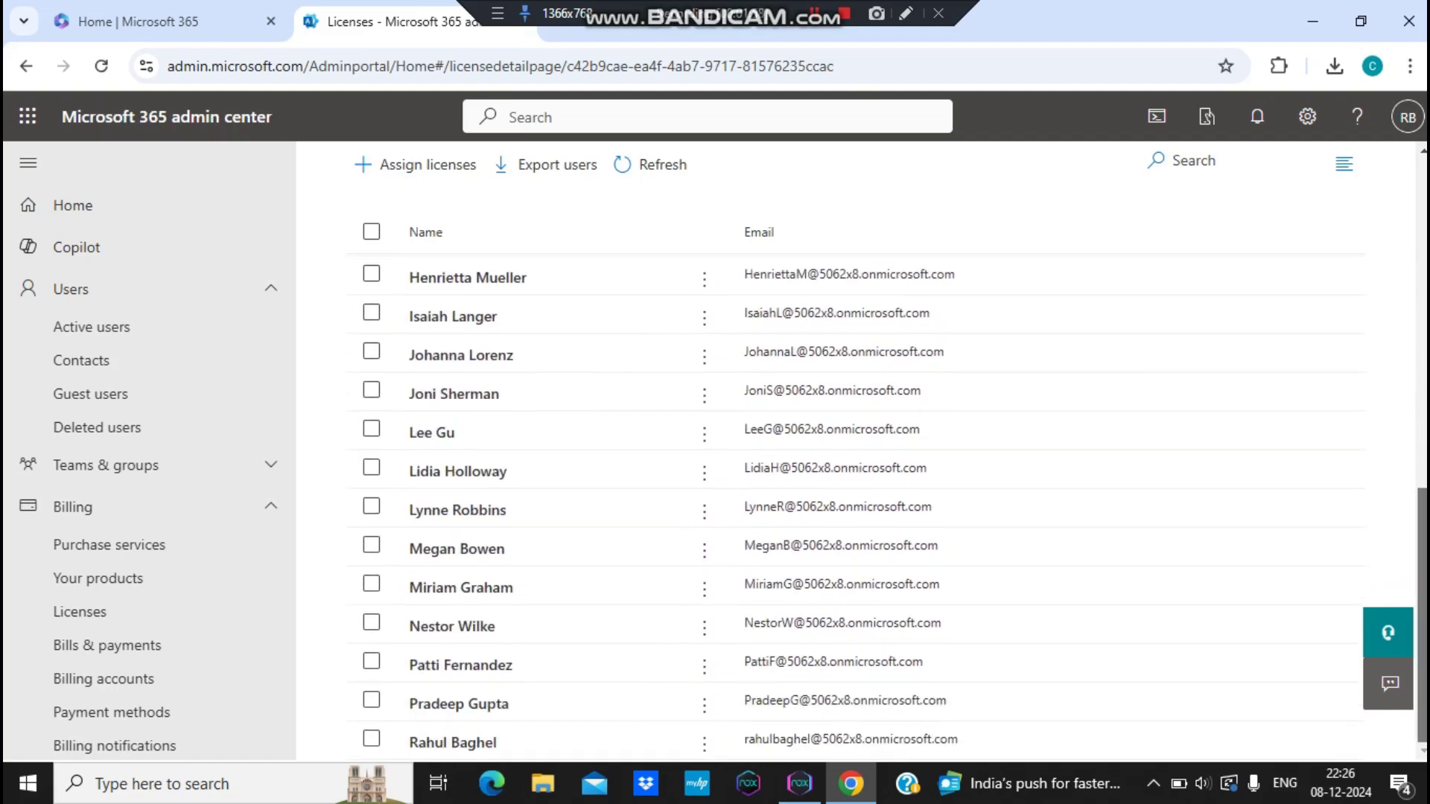
scroll(886, 456, up, 4)
scroll(886, 456, up, 3)
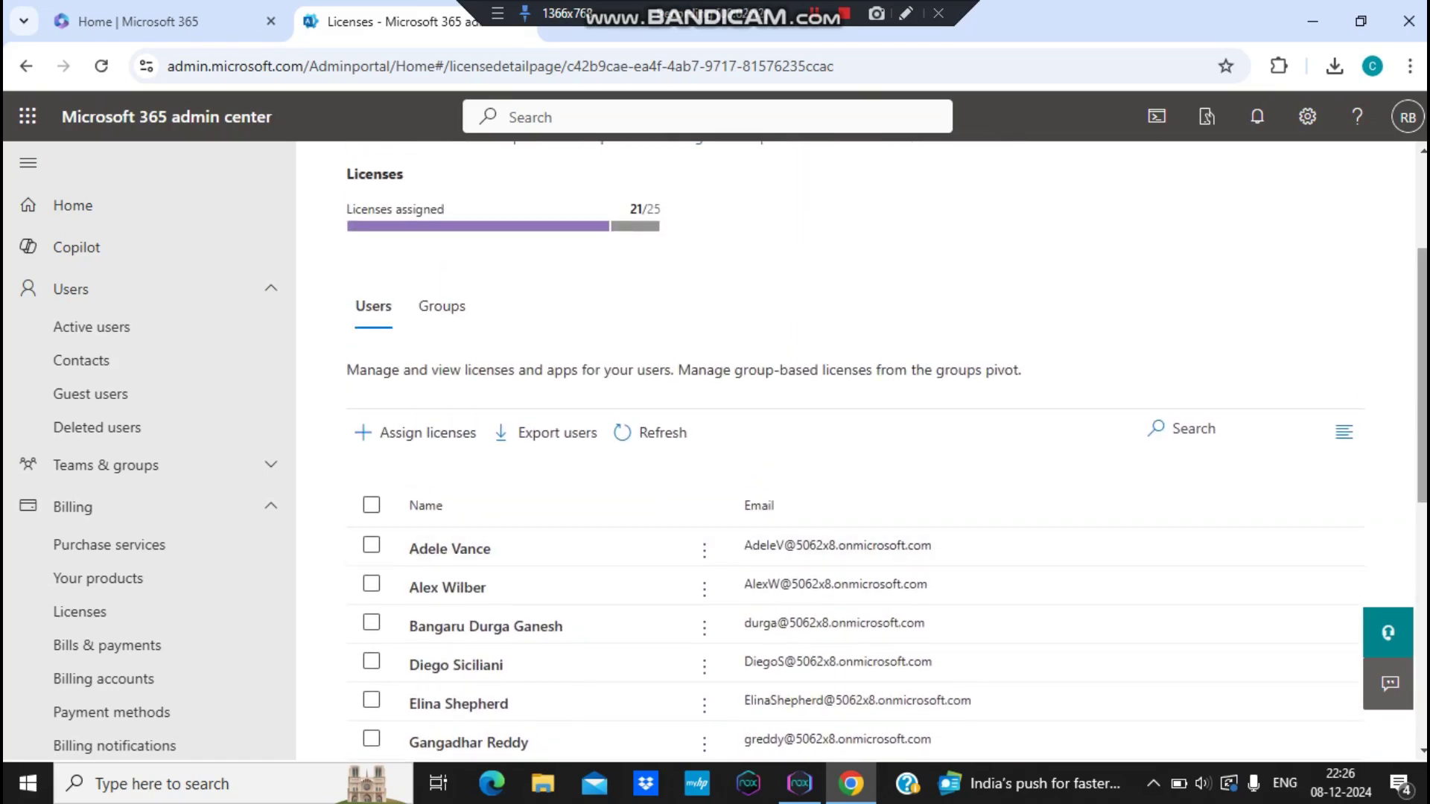
scroll(886, 455, down, 6)
scroll(886, 456, up, 5)
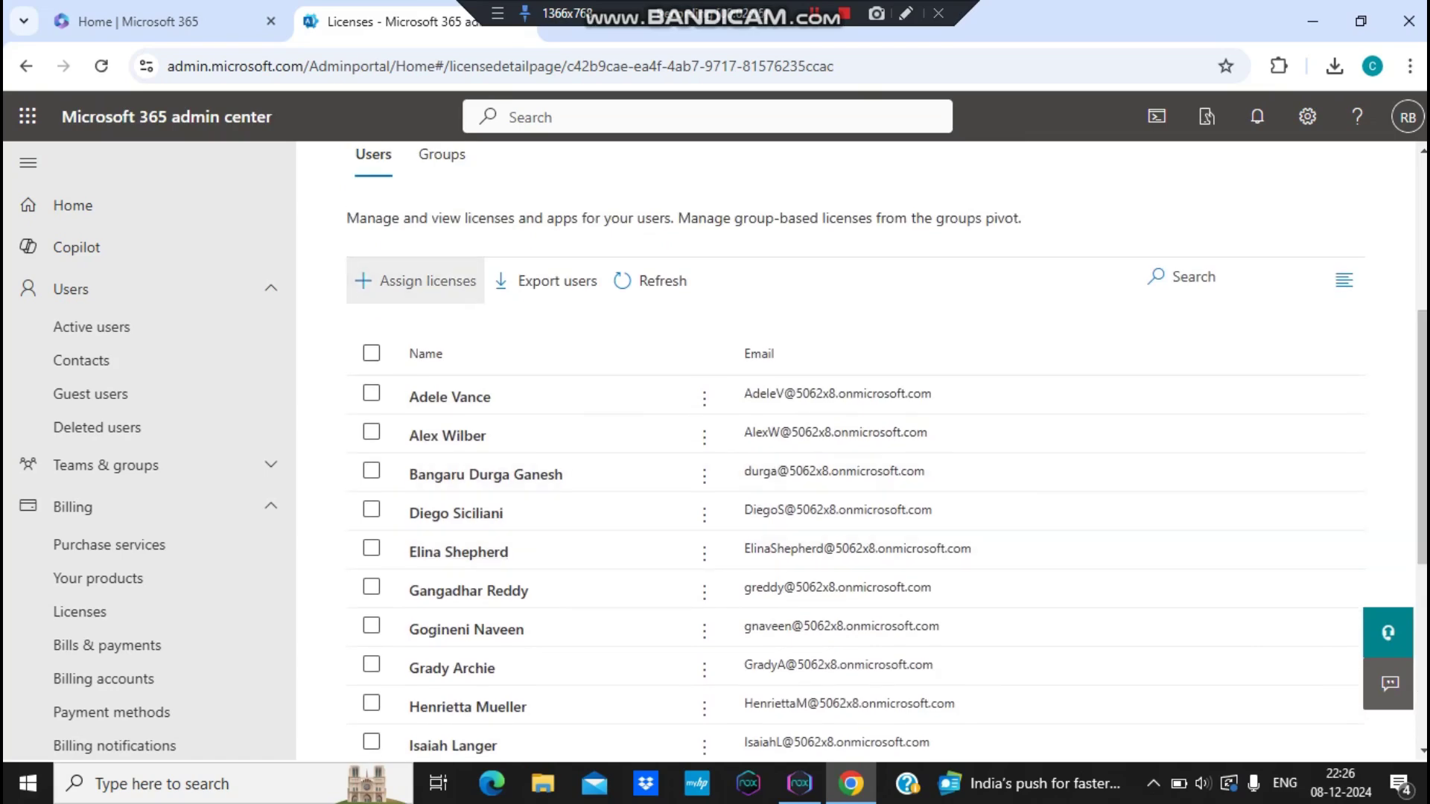
Step: Assign the E5 Developer license to one more user found by name search, then close the confirmation
click(414, 280)
click(854, 338)
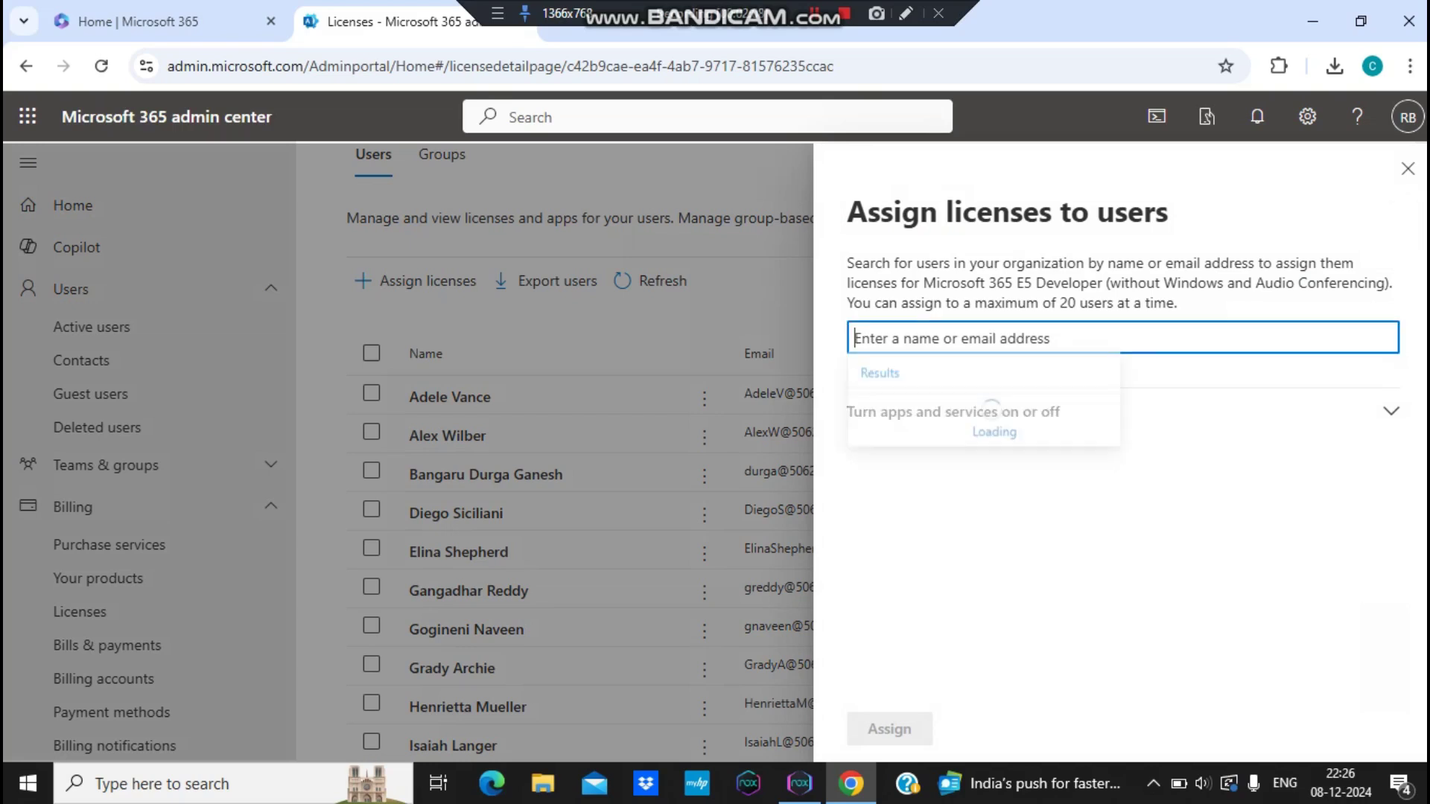
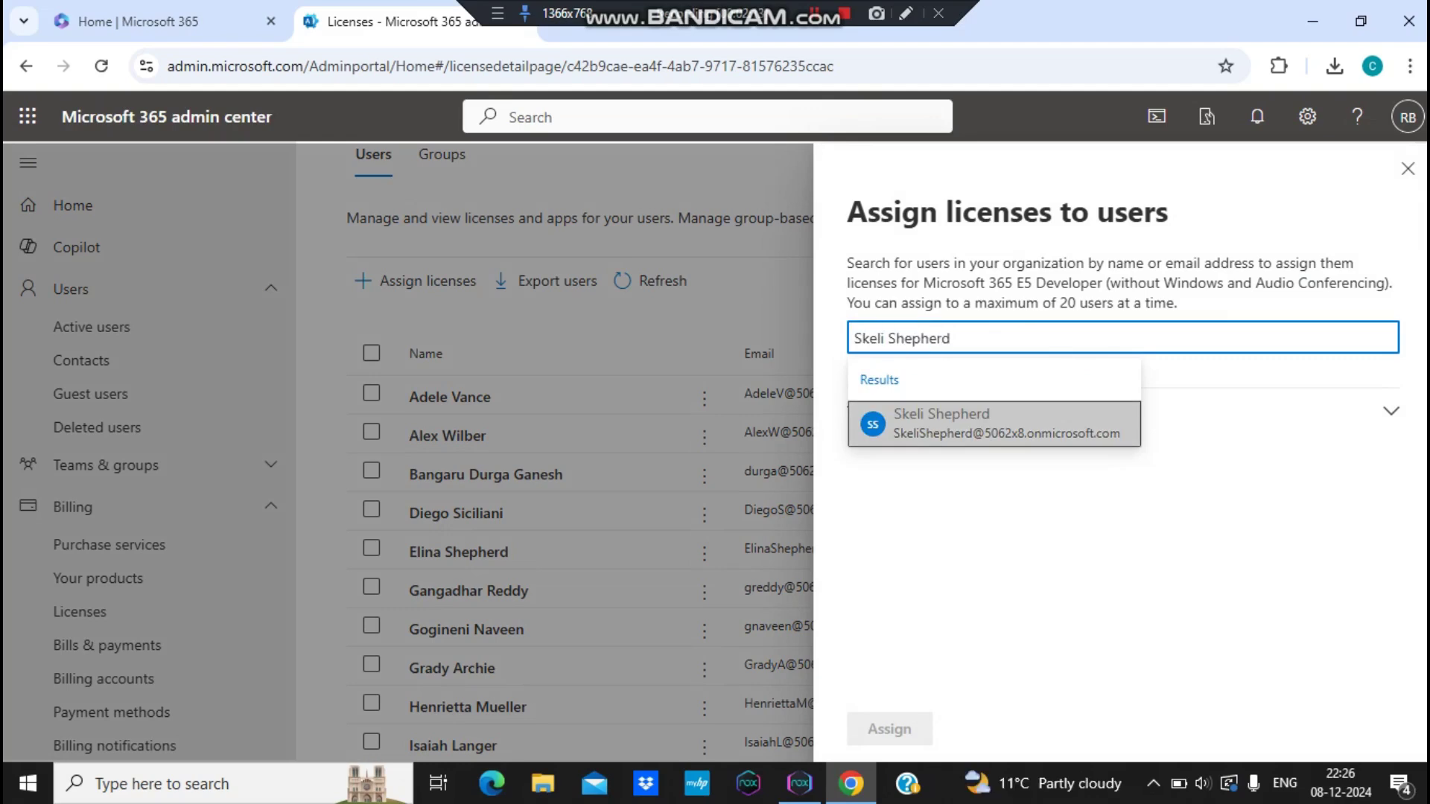
key(Return)
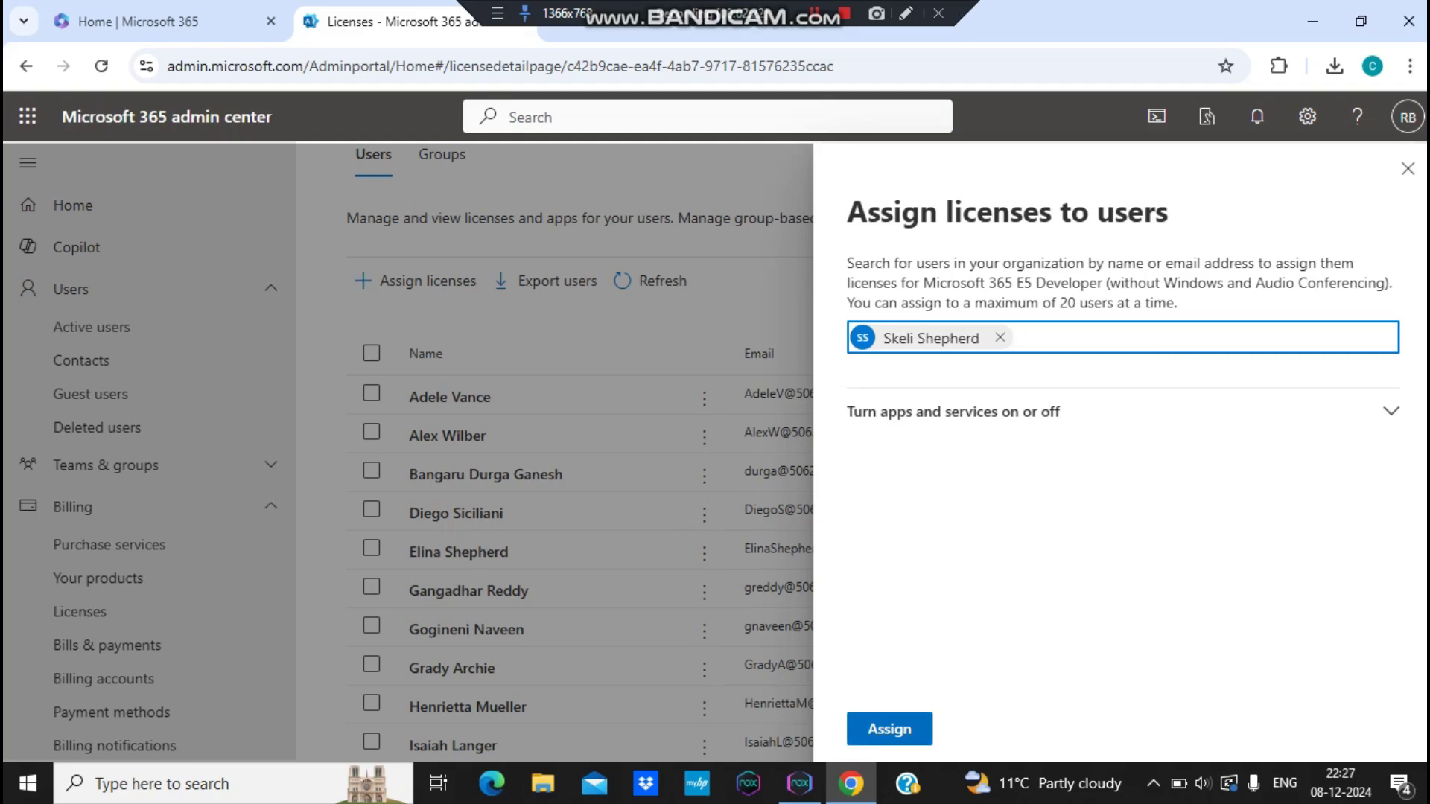
drag(1177, 302, 1059, 303)
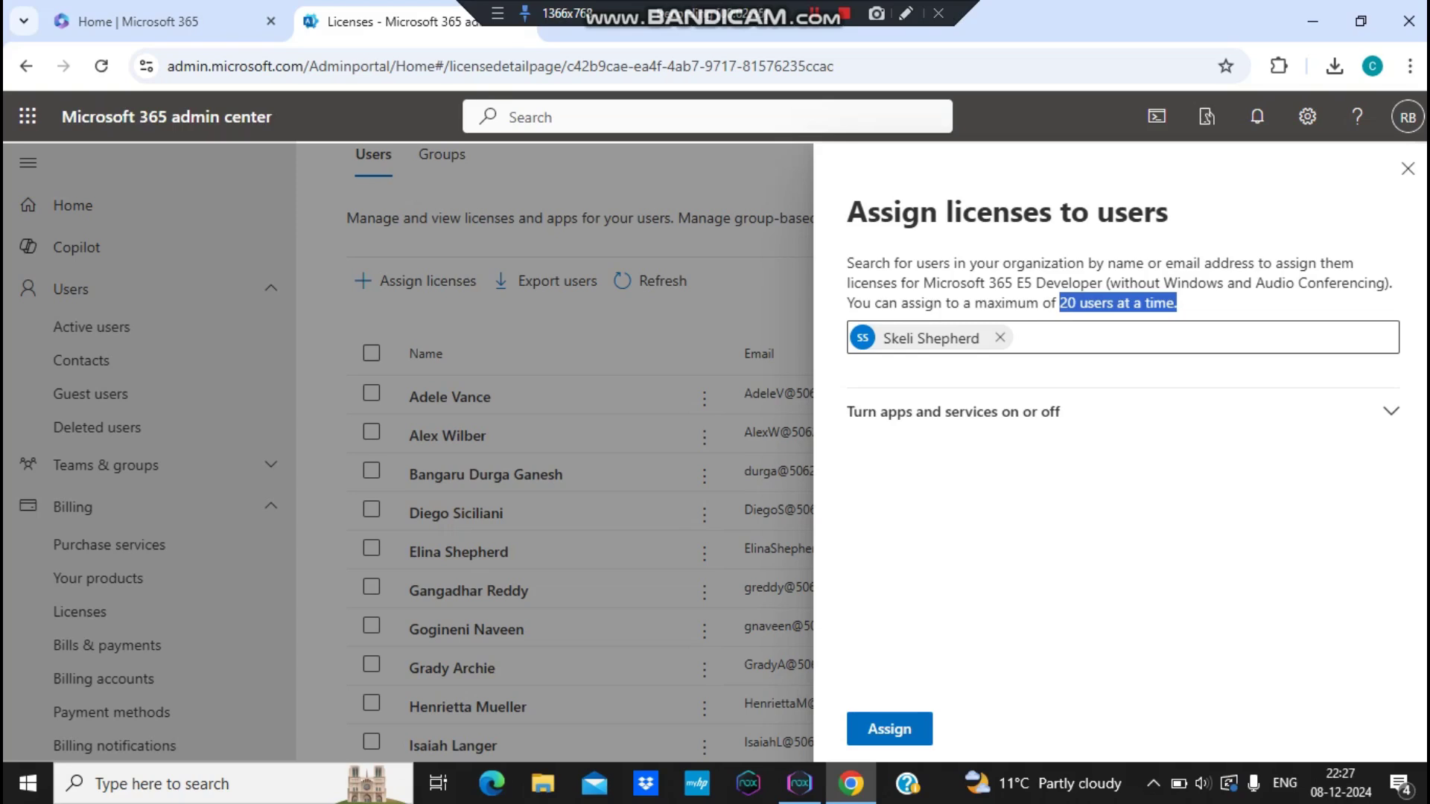
click(890, 729)
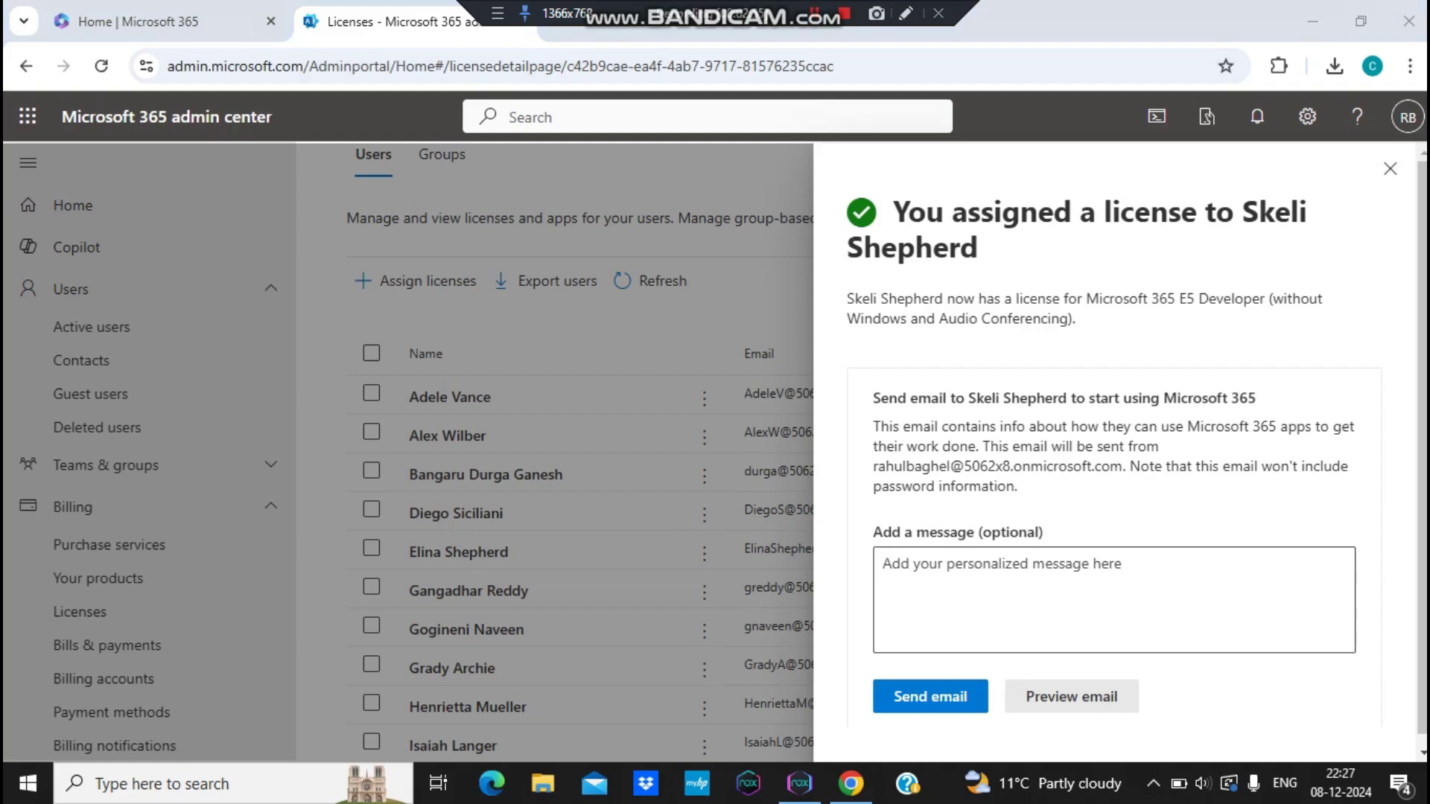
drag(893, 212, 977, 248)
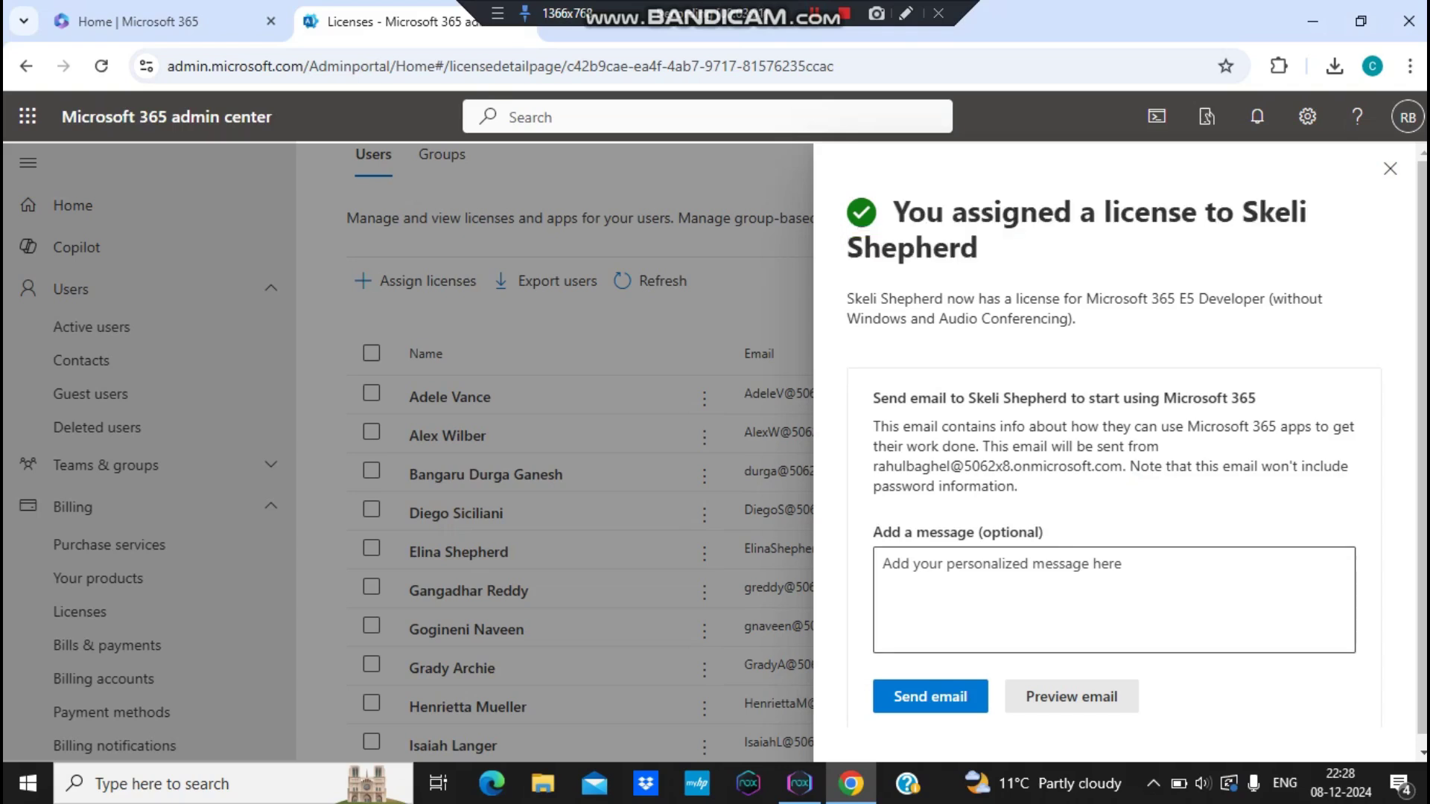
click(1389, 169)
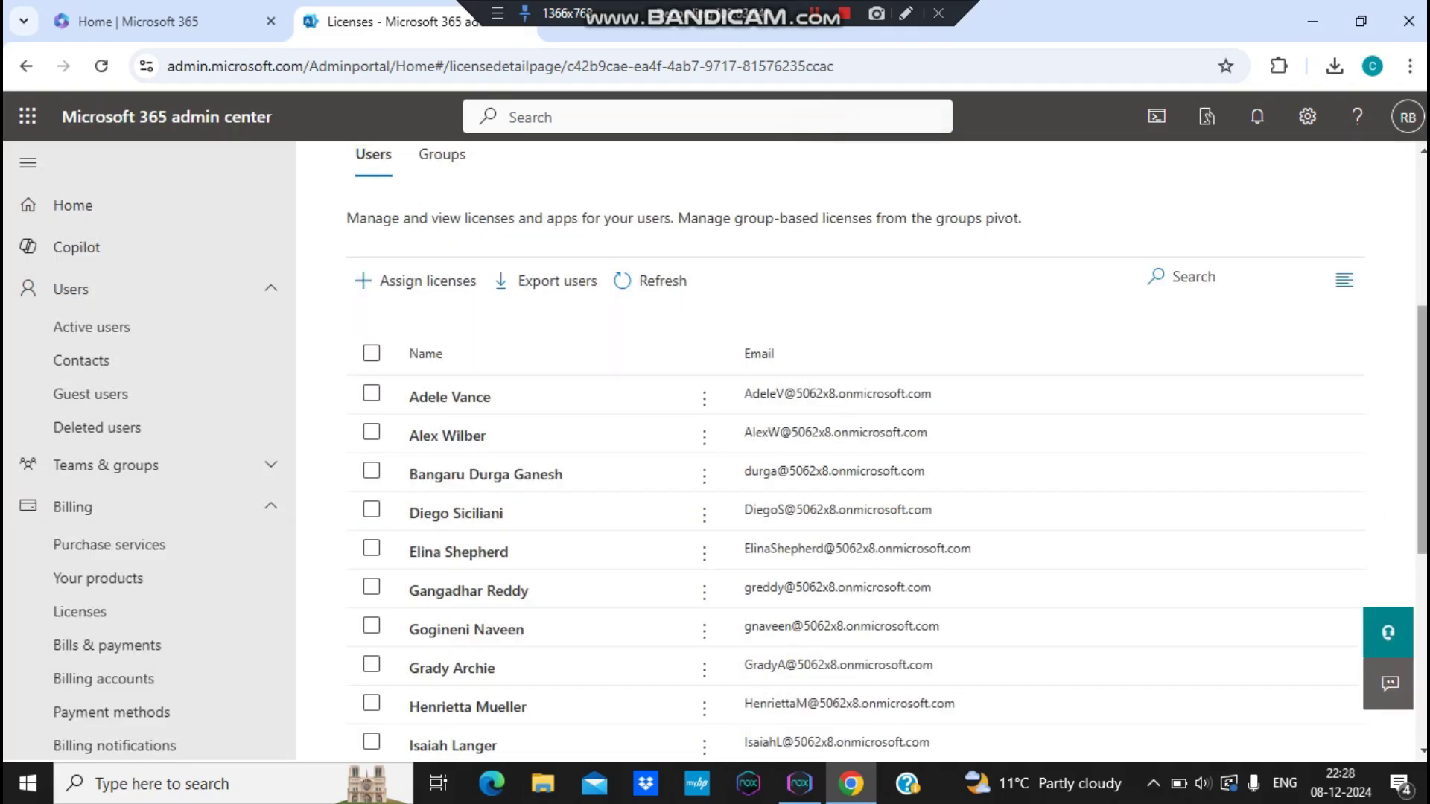
Step: Scroll the license's Users list to confirm 22 of 25 licenses are now assigned
scroll(856, 484, down, 5)
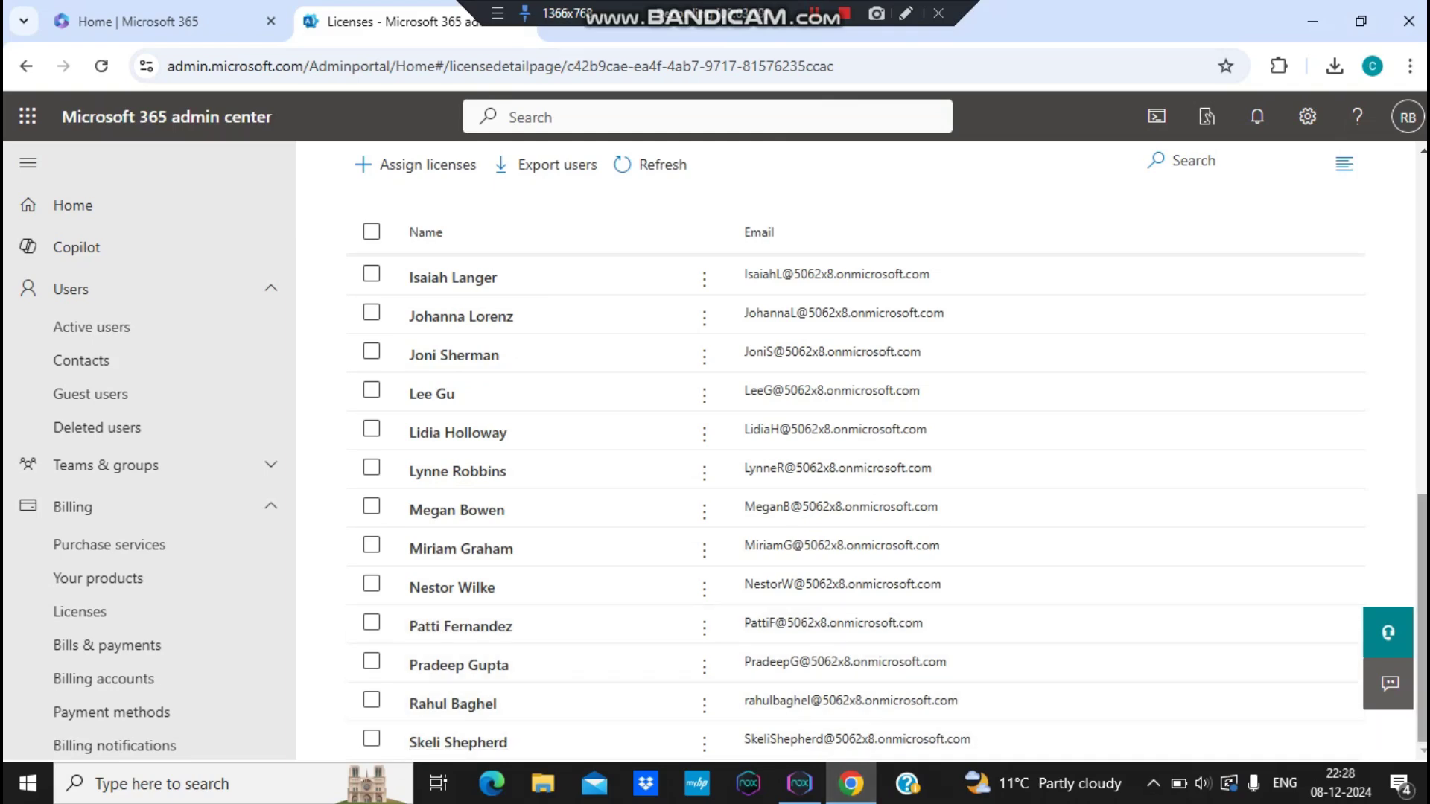
scroll(856, 484, up, 6)
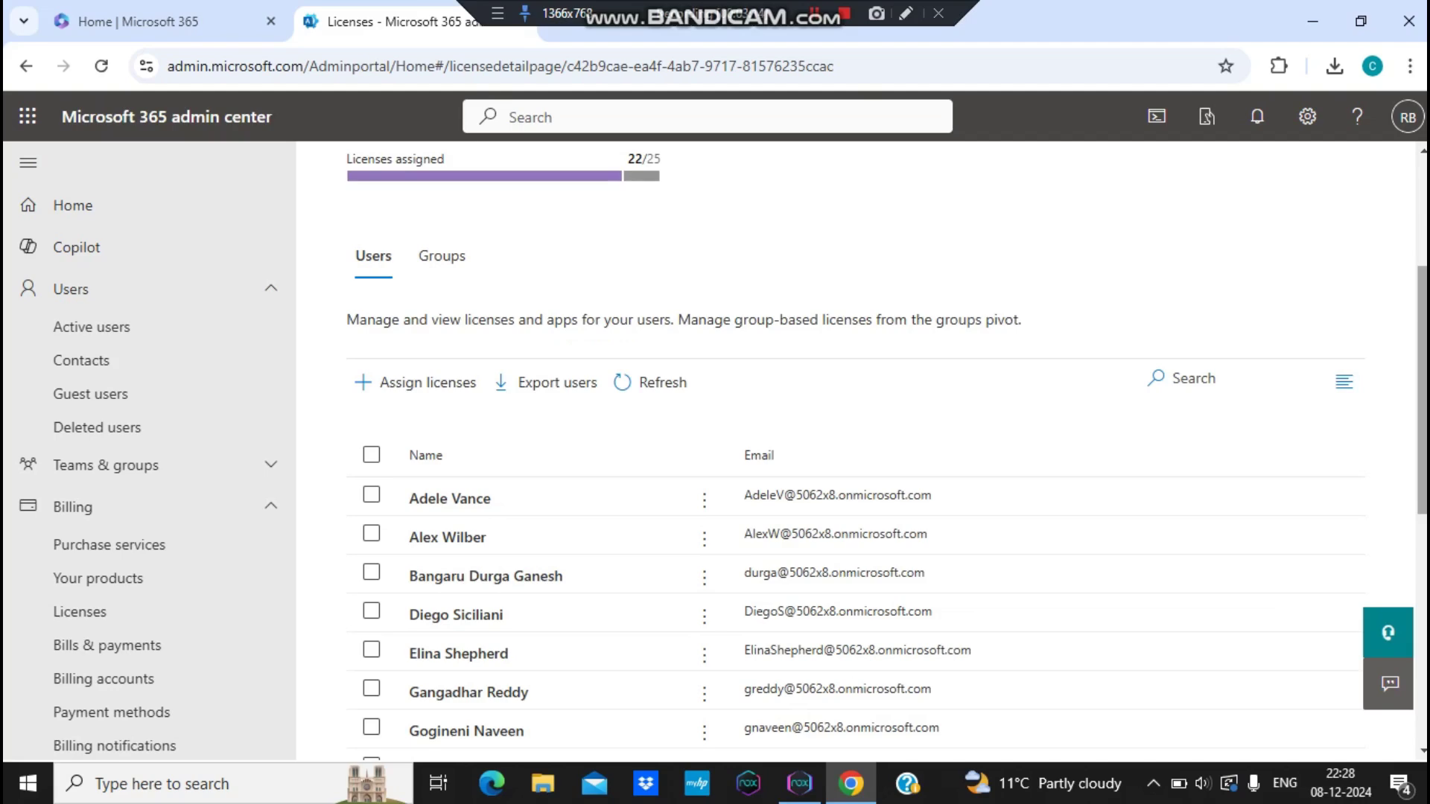
scroll(856, 447, up, 3)
scroll(856, 447, down, 2)
scroll(856, 446, down, 2)
scroll(857, 447, up, 2)
scroll(857, 447, down, 2)
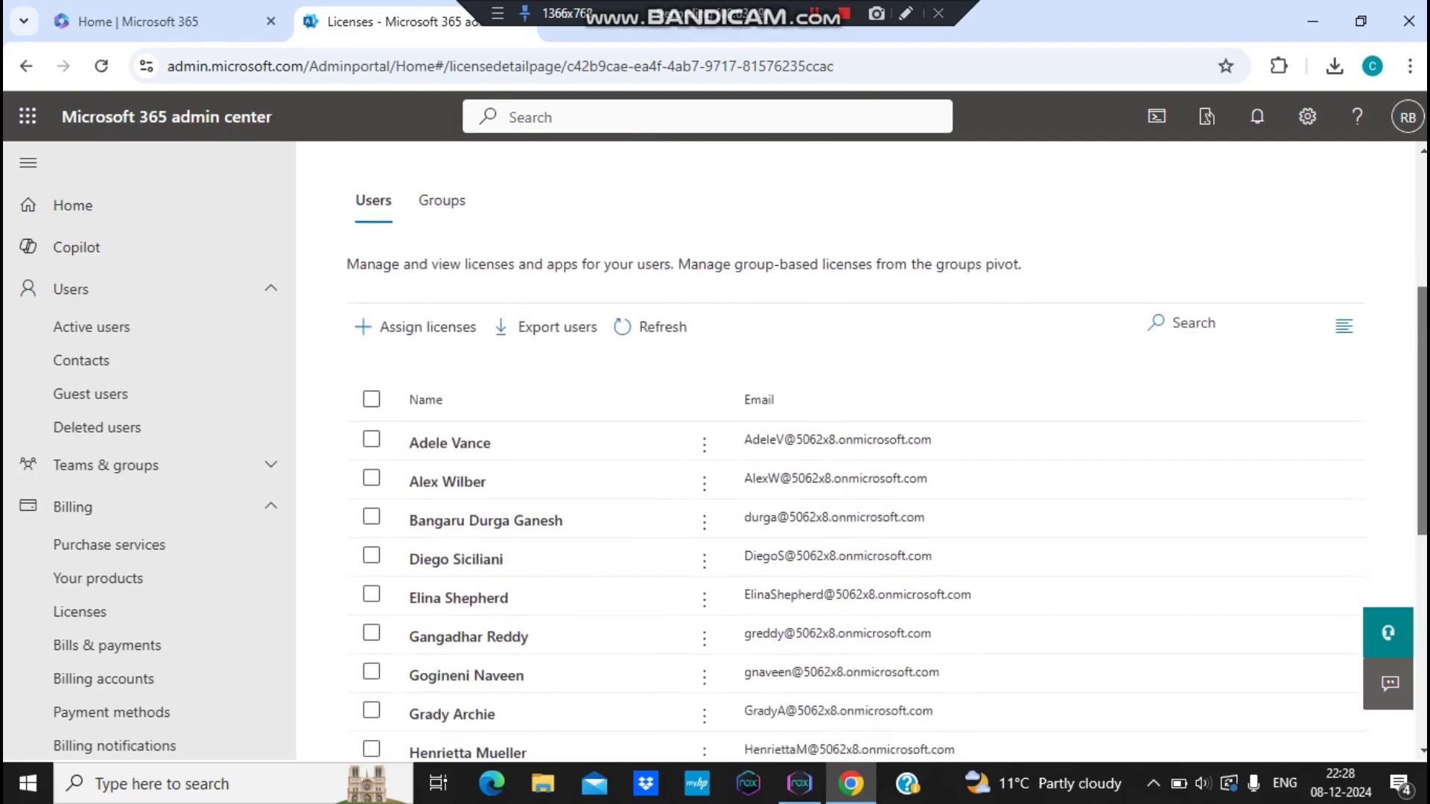
scroll(857, 313, down, 3)
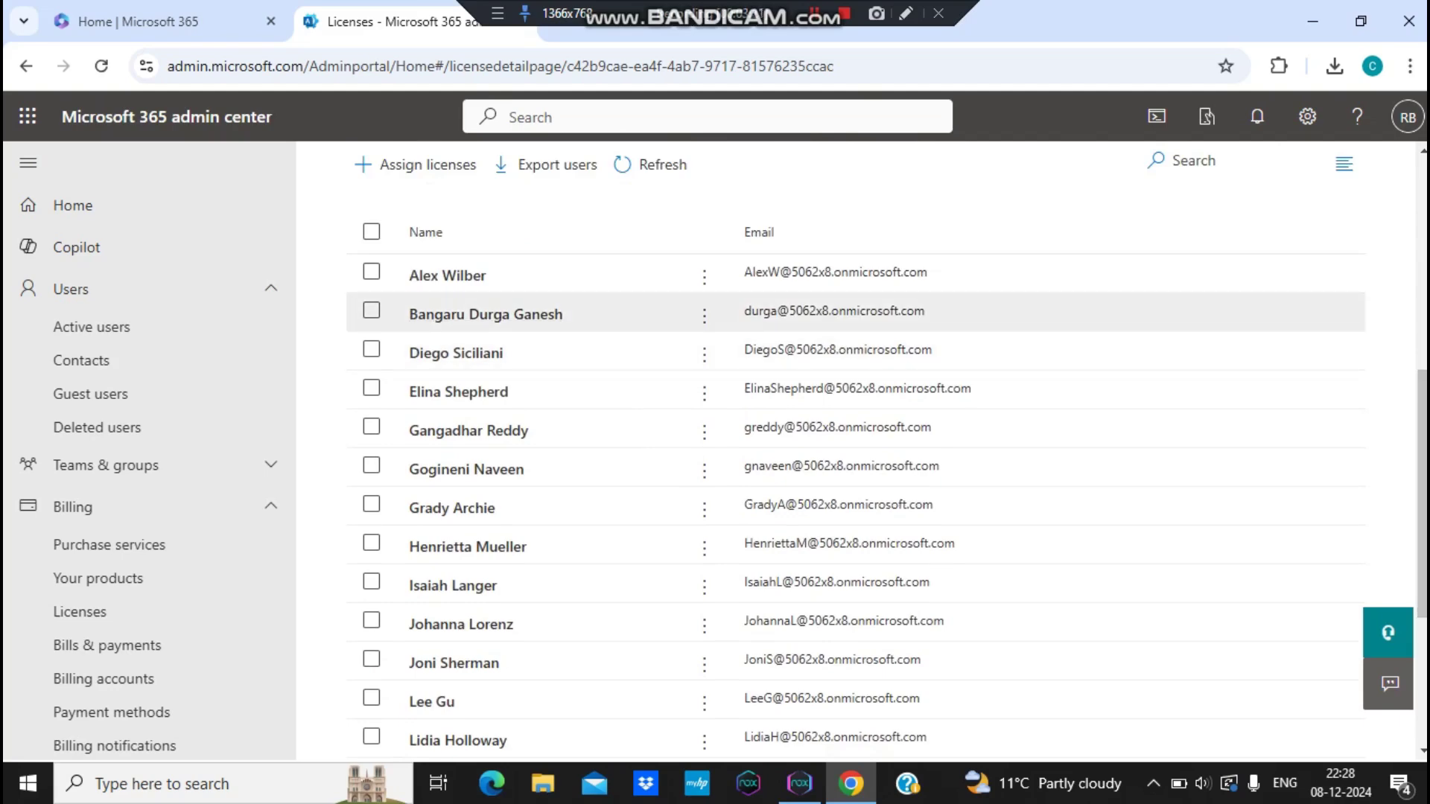
Step: Select the third, fifth, sixth and seventh users in the E5 Developer user list
click(371, 310)
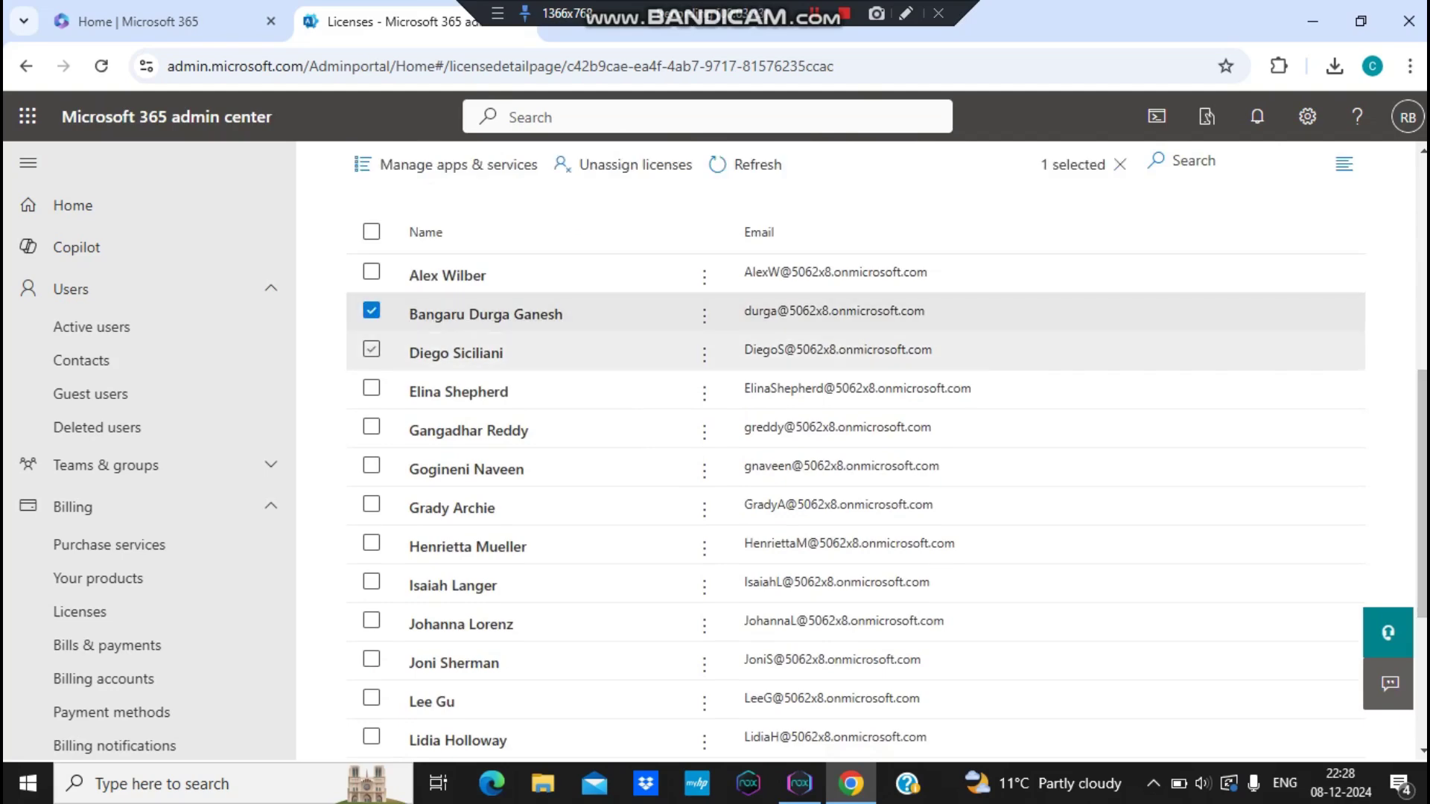
click(371, 388)
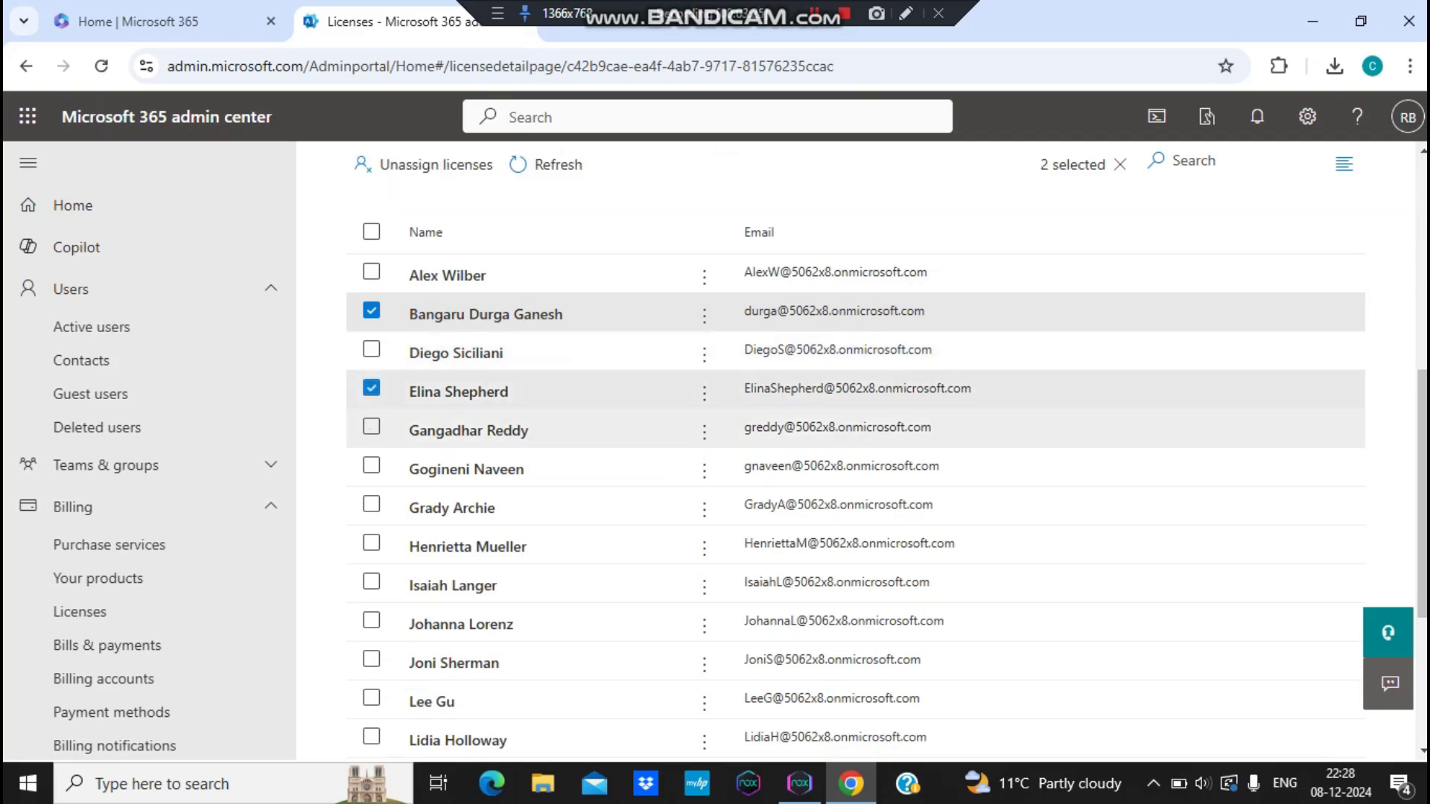
click(371, 427)
click(371, 465)
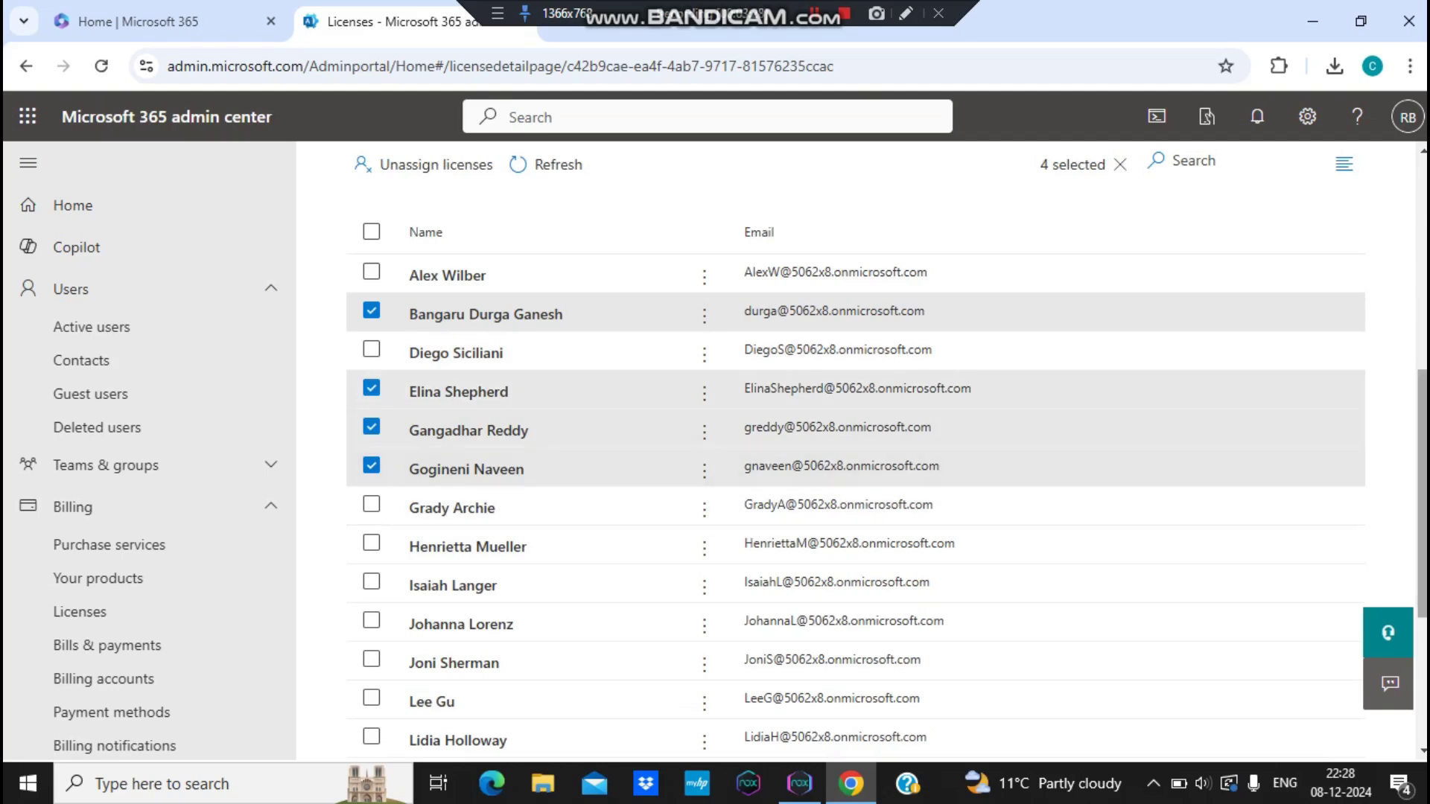
scroll(856, 447, up, 5)
scroll(857, 447, down, 2)
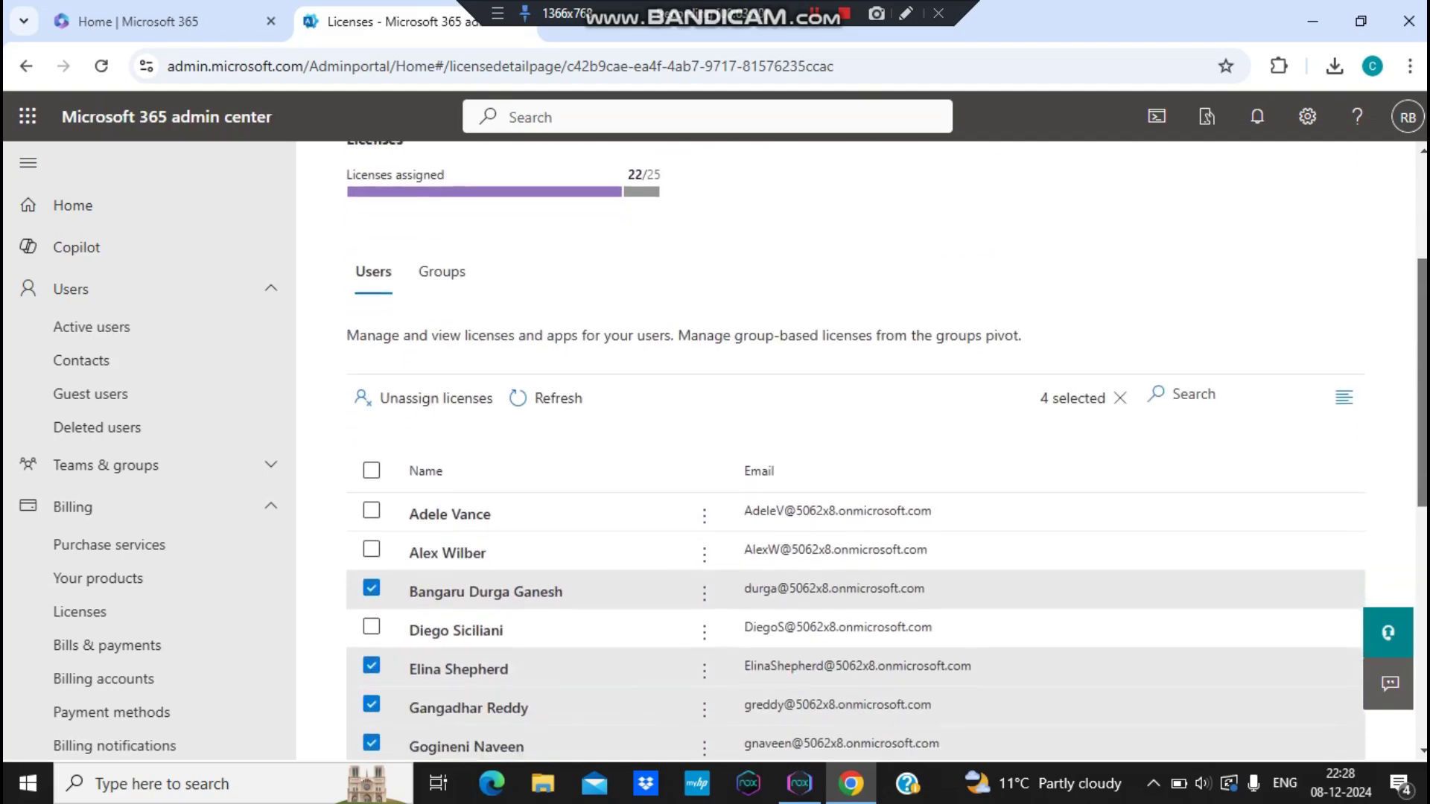
scroll(857, 446, down, 3)
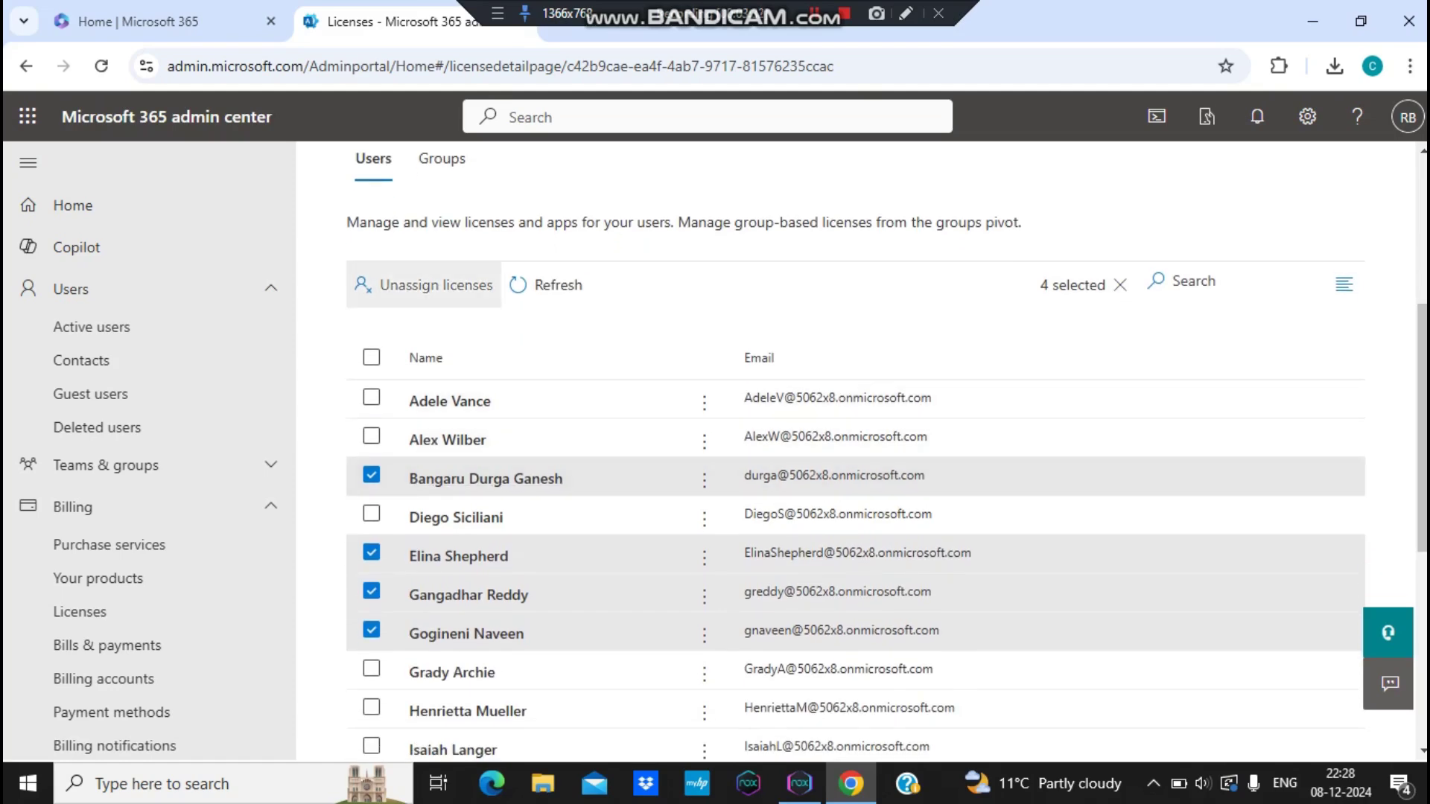
Step: Unassign the E5 Developer license from the four selected users and confirm
click(423, 284)
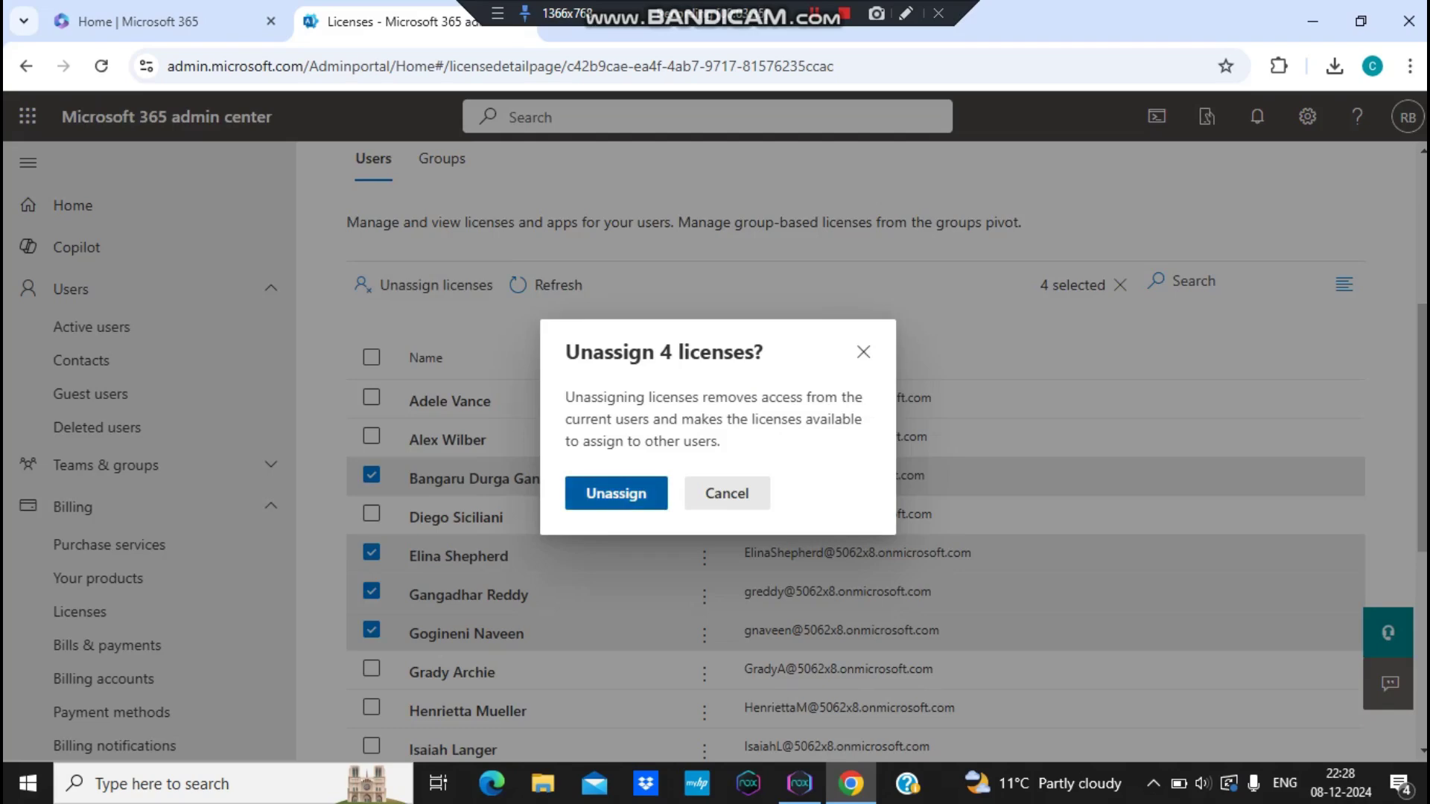
click(616, 493)
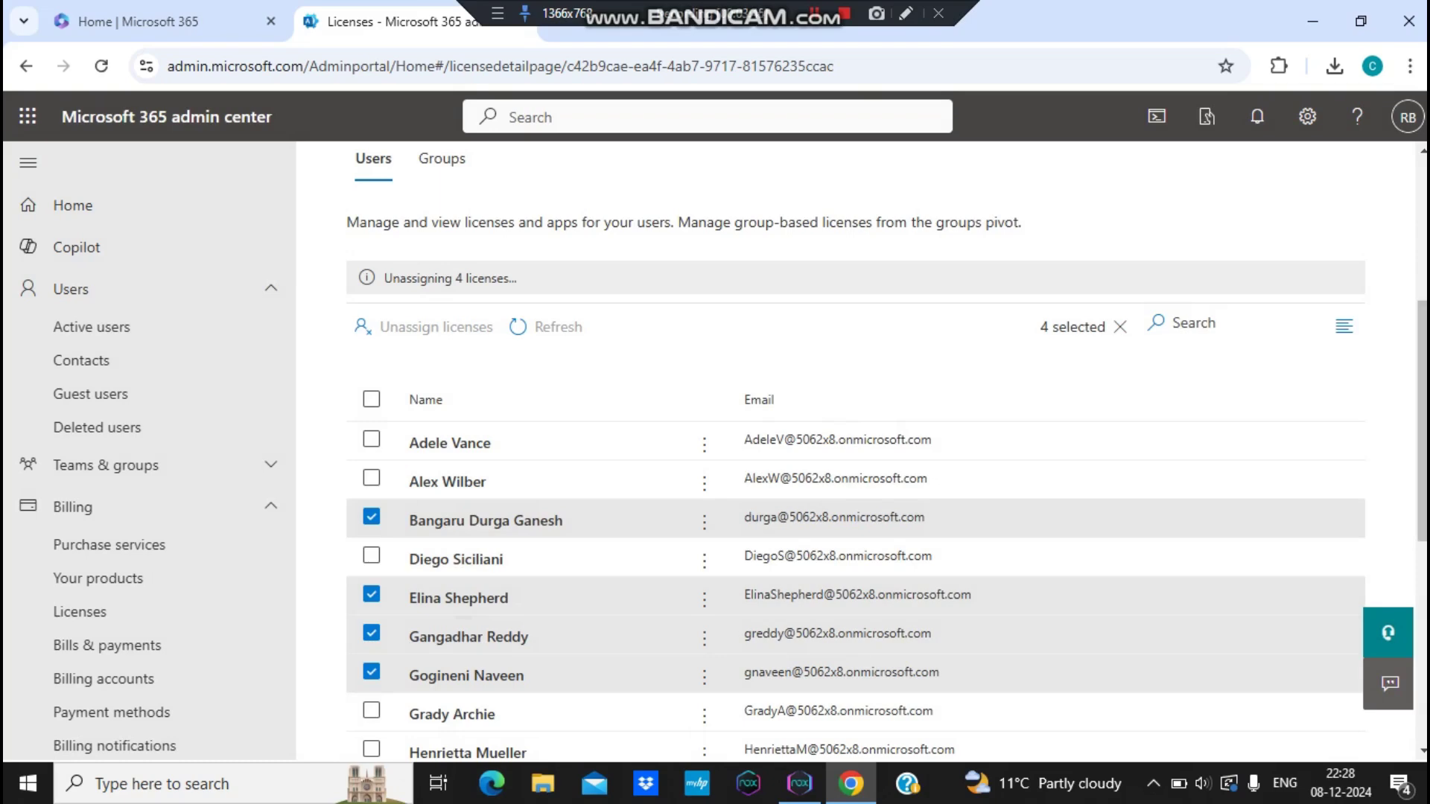
drag(384, 278, 518, 279)
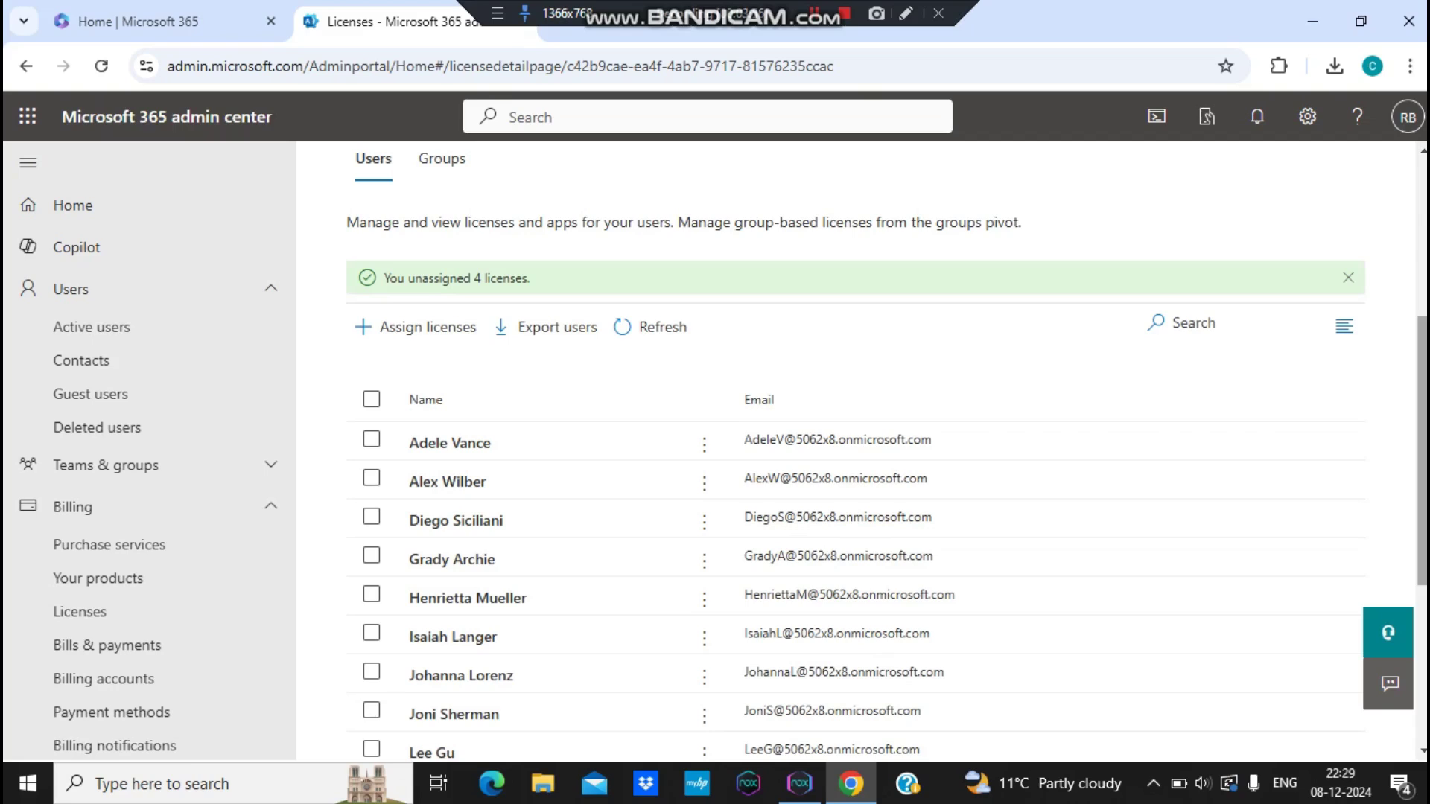
Step: Check that E5 Developer reads 18/25 assigned, then return to the Billing Licenses list
scroll(886, 451, down, 1)
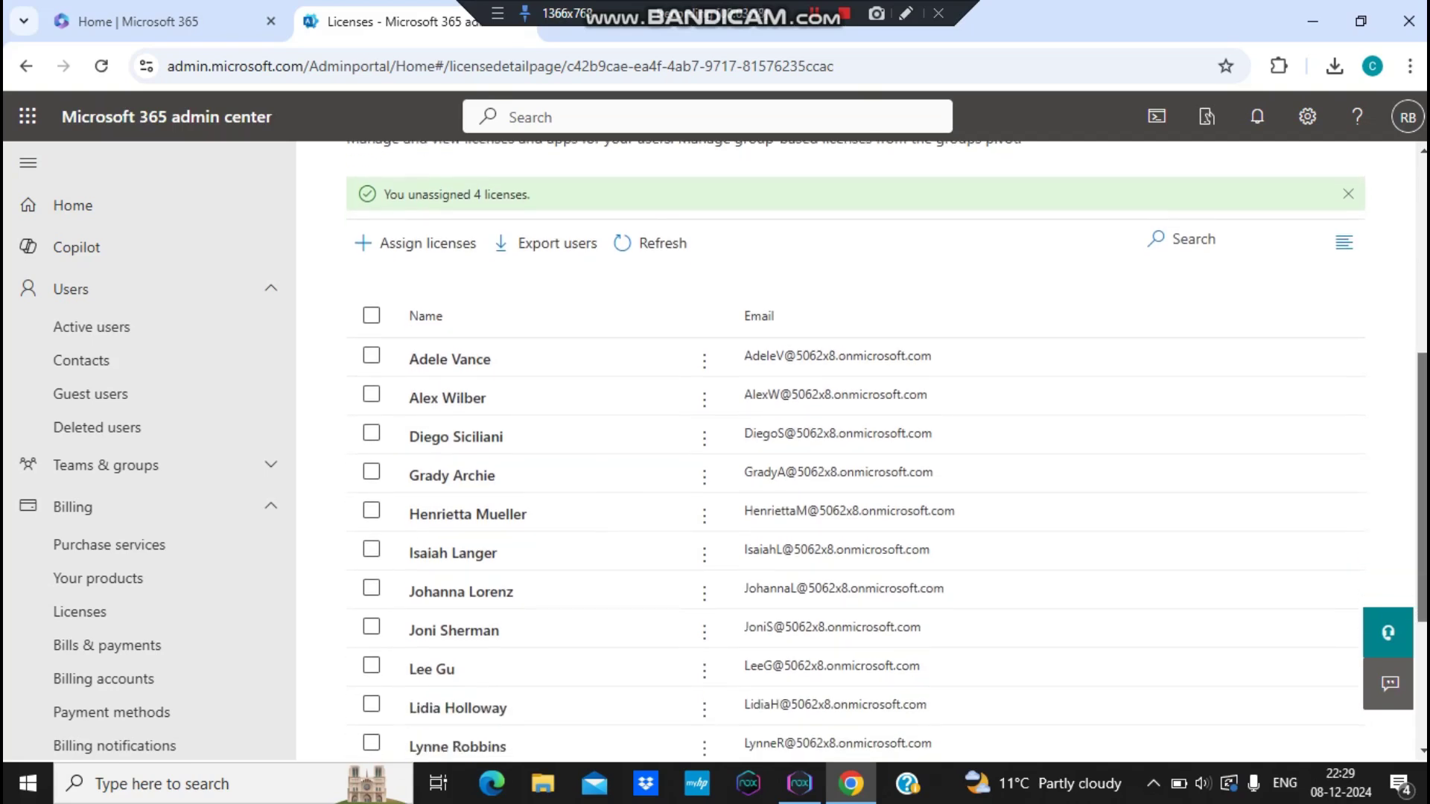
scroll(887, 451, down, 3)
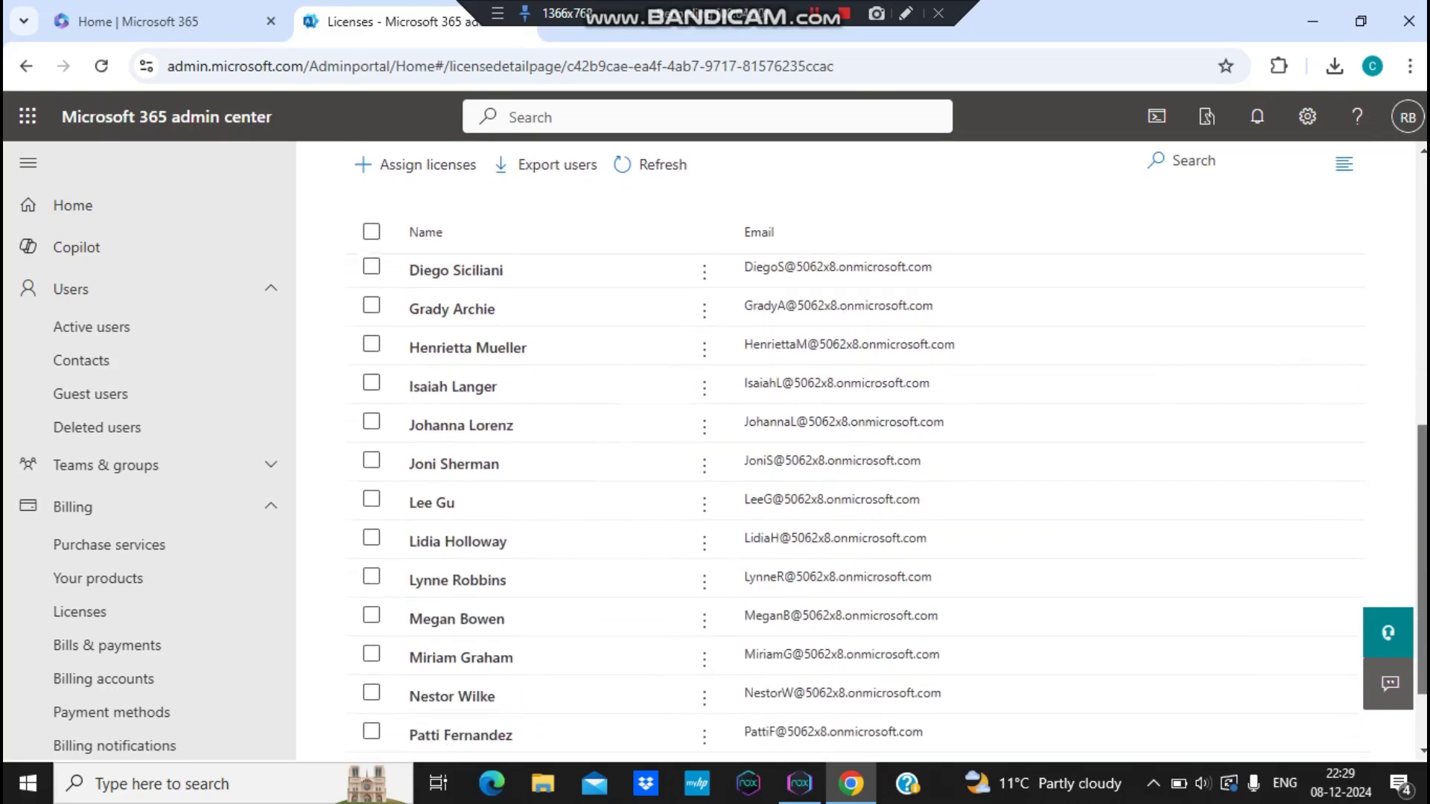
scroll(856, 491, down, 1)
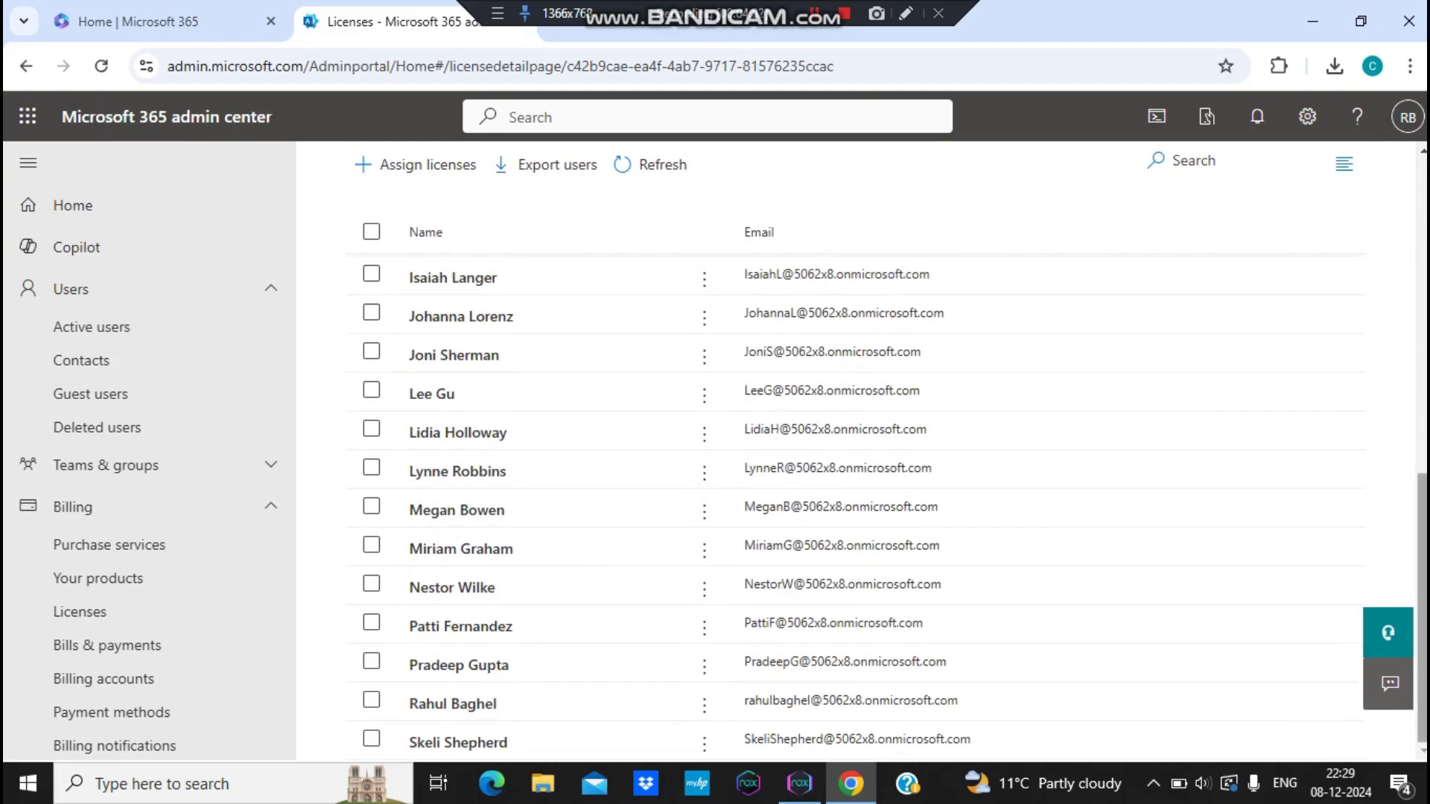
scroll(856, 451, up, 5)
scroll(856, 451, down, 4)
scroll(857, 451, up, 4)
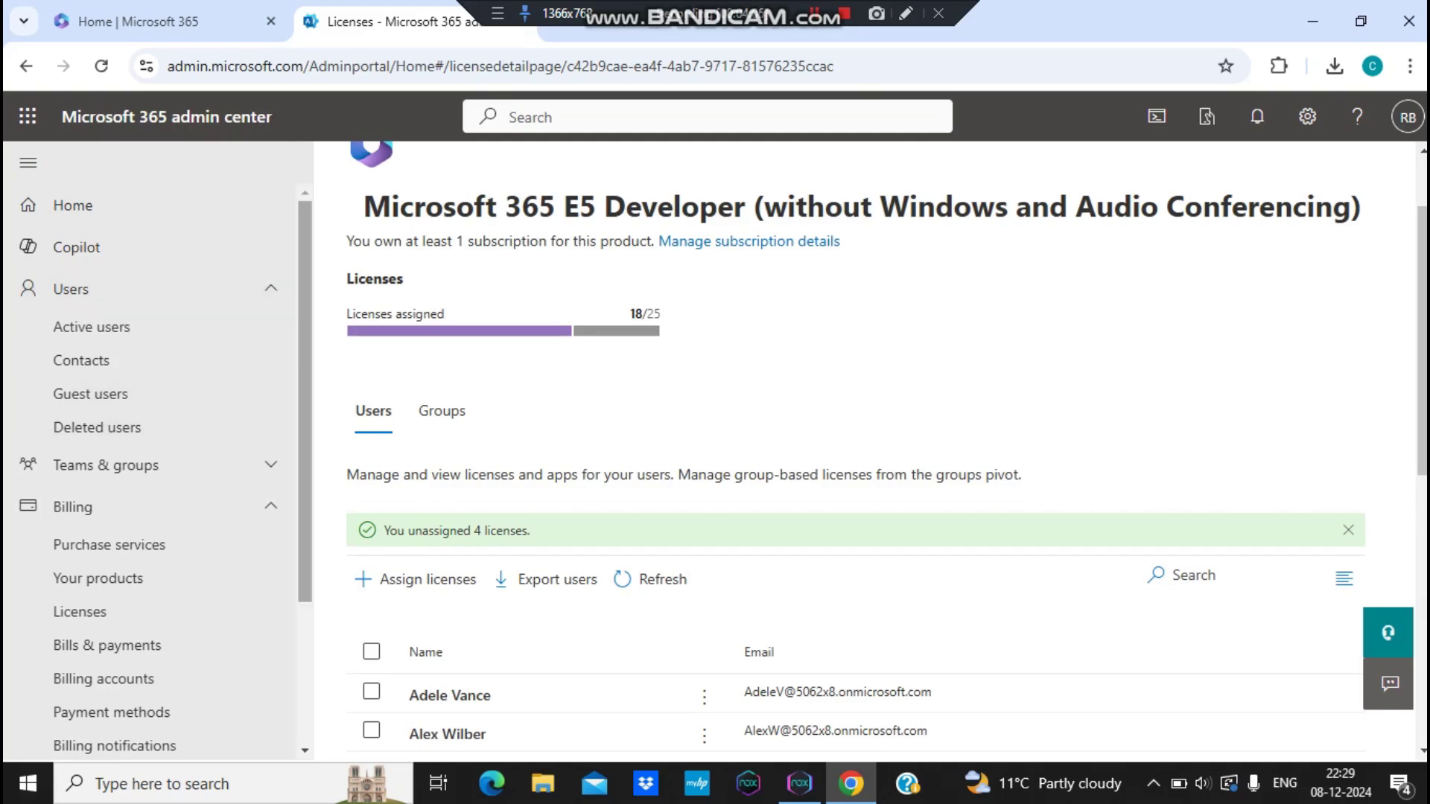
scroll(149, 477, down, 2)
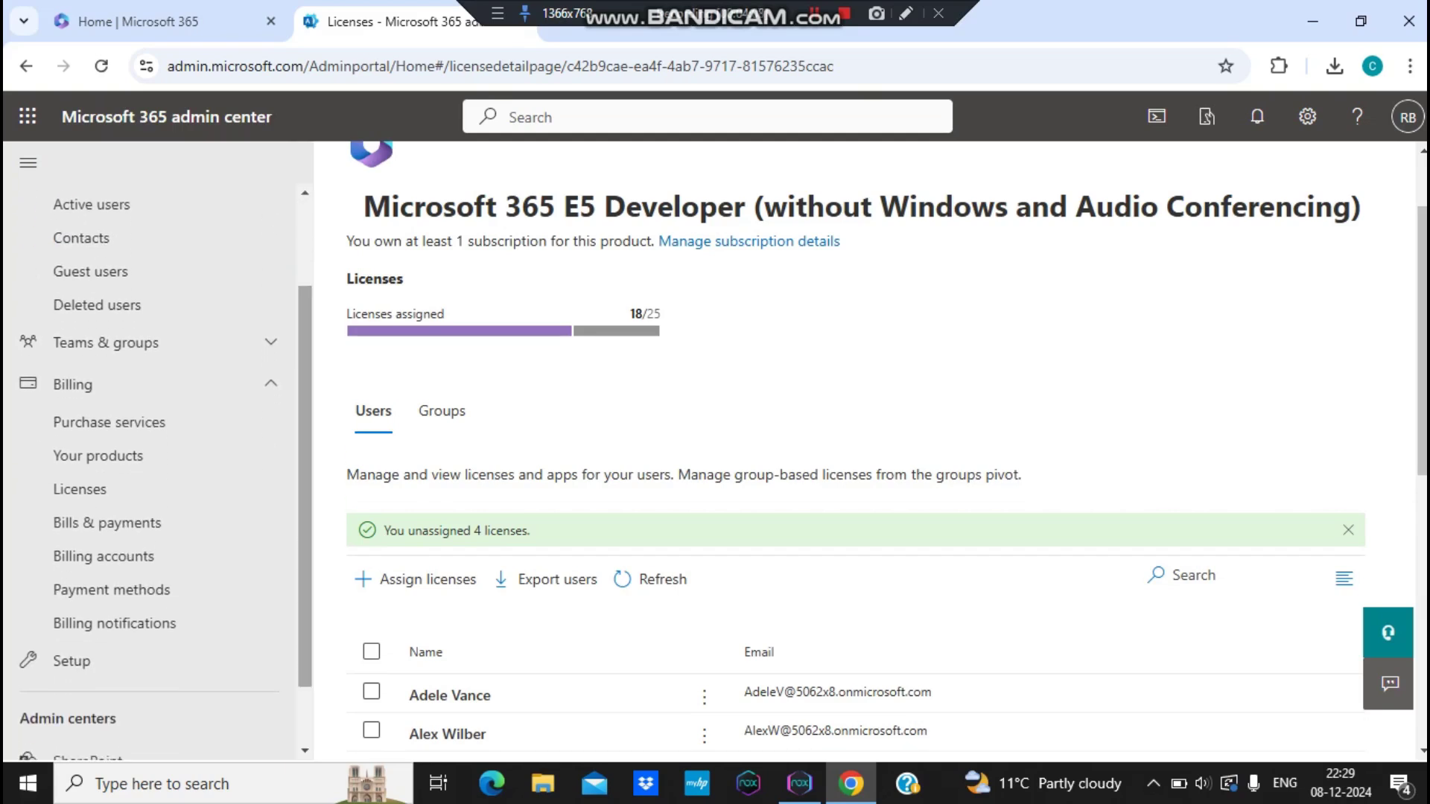
click(80, 489)
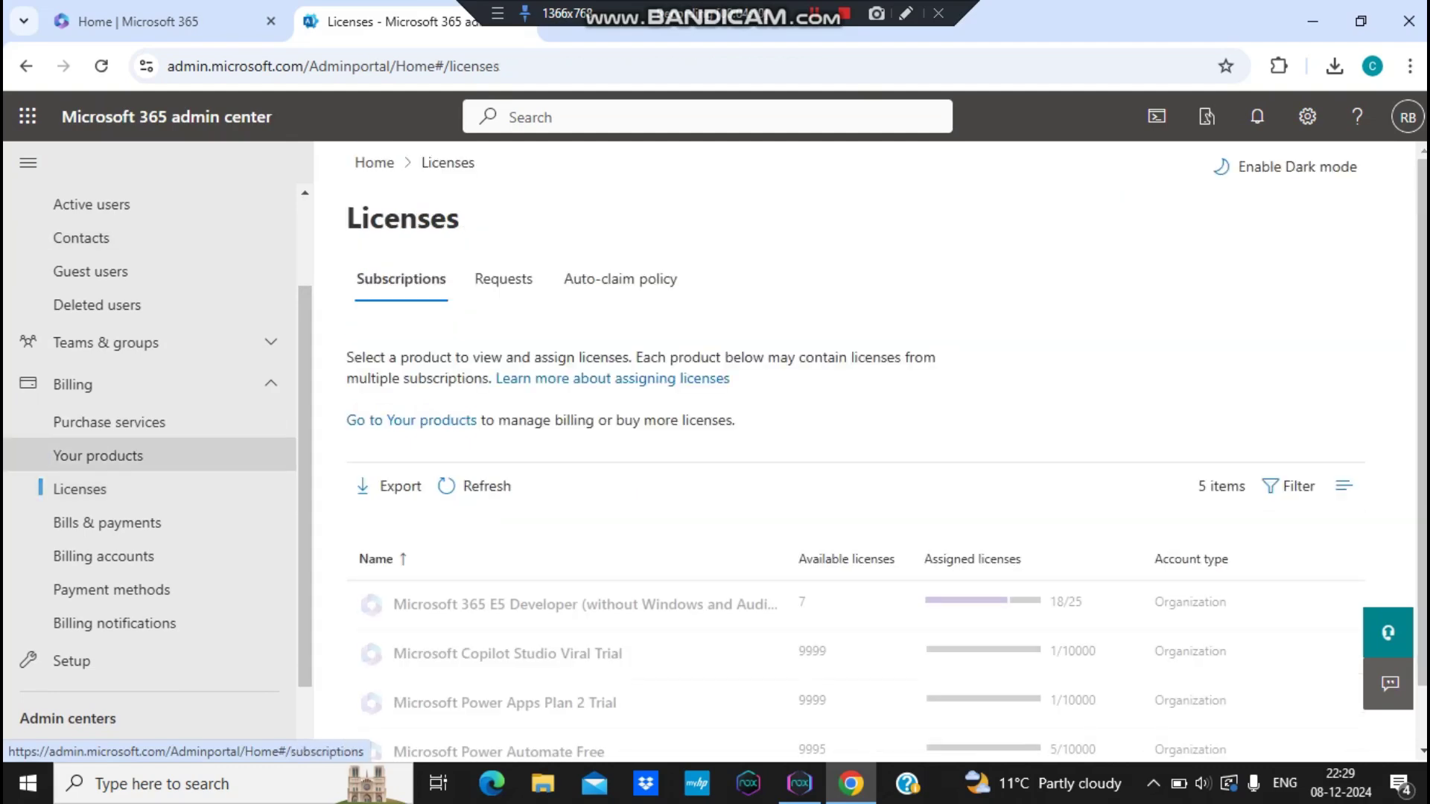